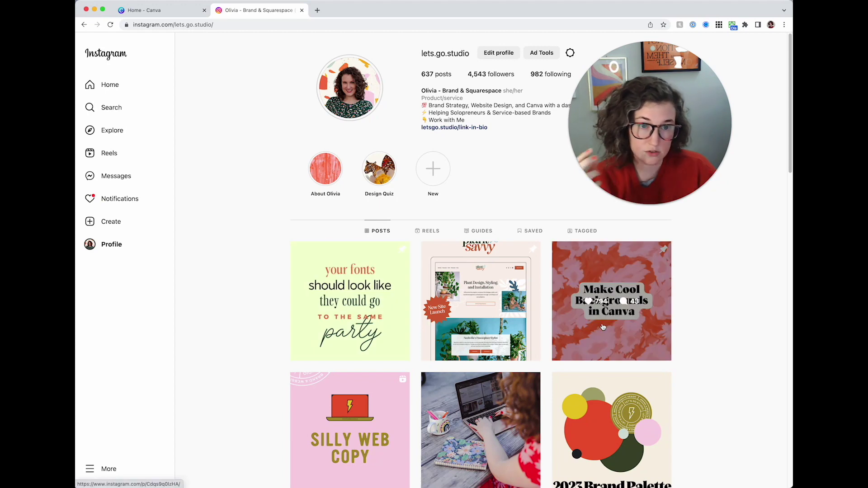
Step: Calculate 1080*3 in Spotlight Search to work out the width of three Instagram squares
{"action": "left_click", "coordinate": [146, 10]}
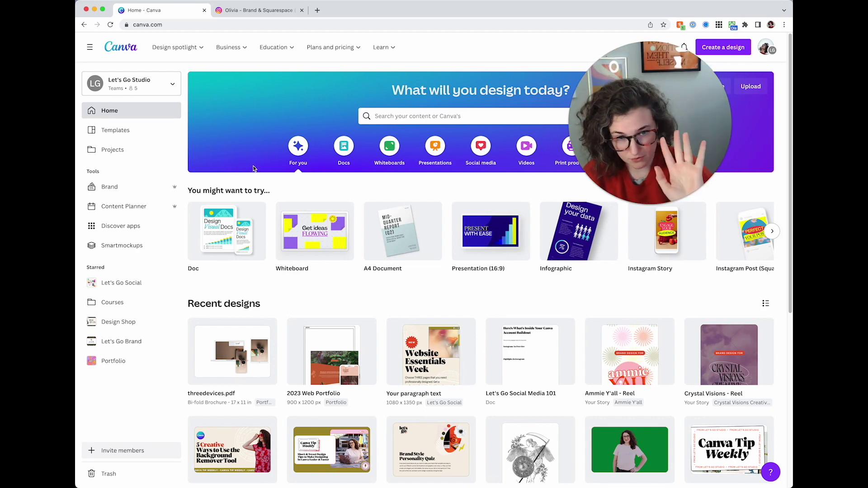
{"action": "left_click", "coordinate": [262, 11]}
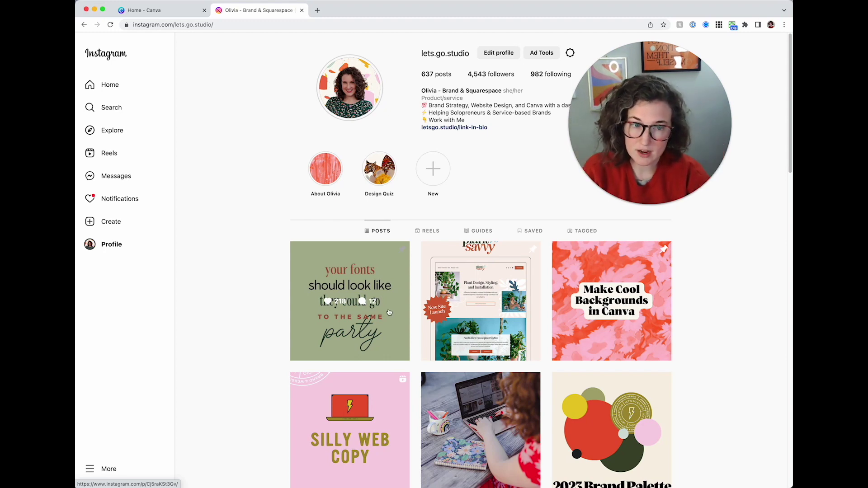
{"action": "key", "text": "super+space"}
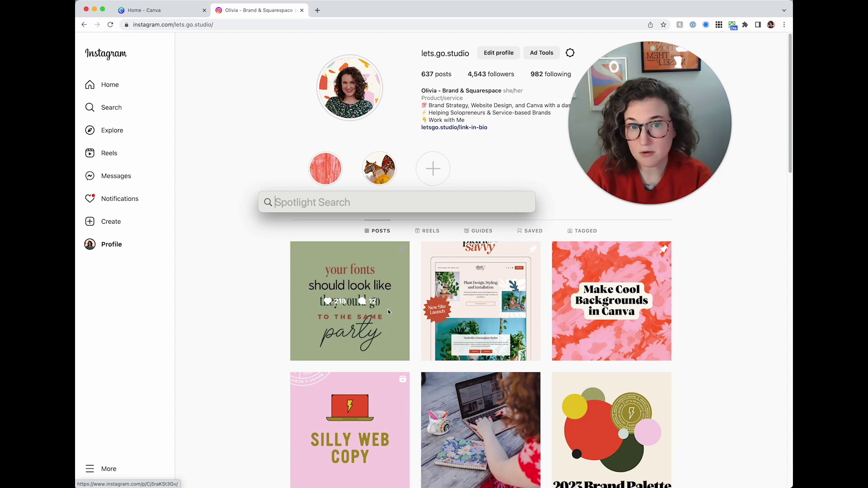
{"action": "type", "text": "1080"}
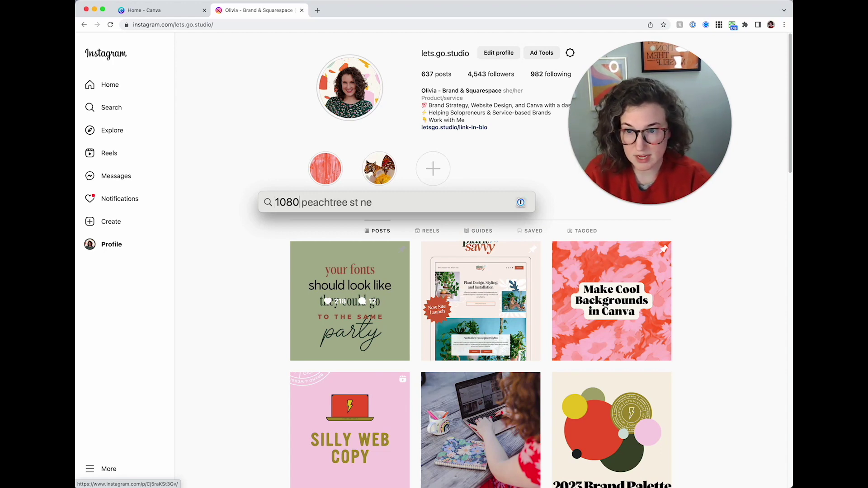
{"action": "type", "text": "*2"}
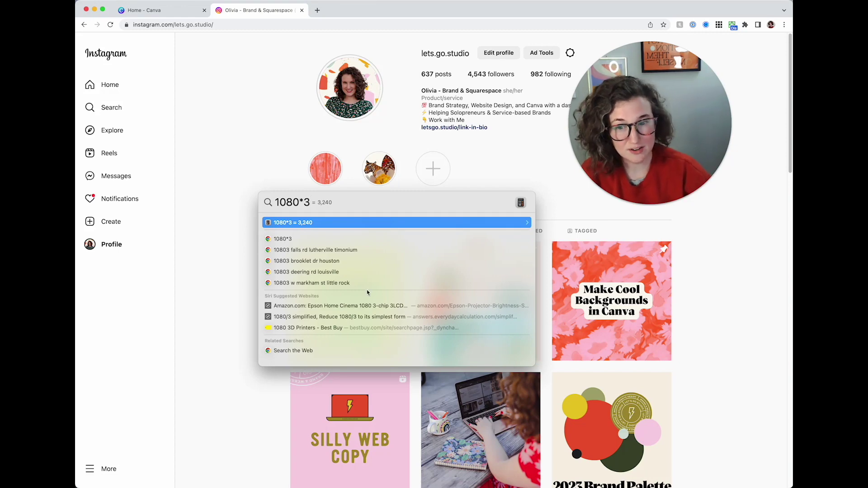
{"action": "left_click", "coordinate": [244, 157]}
Step: Switch to Canva and create a new custom-size design 3240 px wide and 1080 px high
{"action": "left_click", "coordinate": [136, 9]}
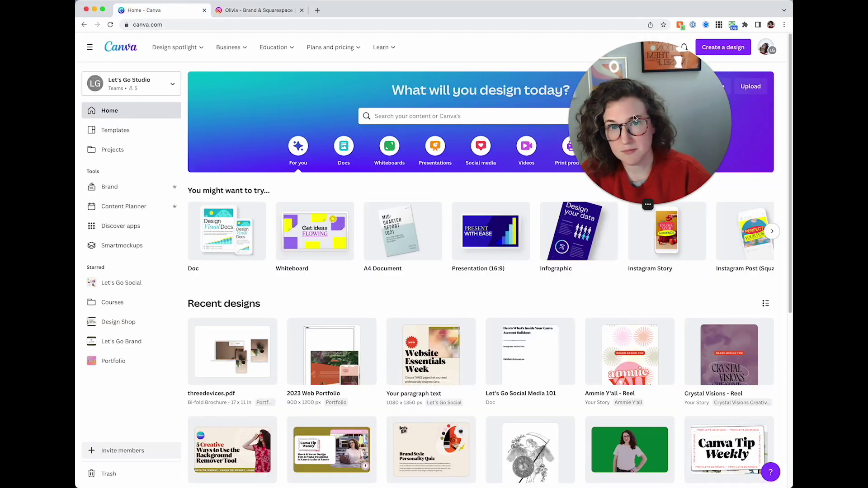
{"action": "left_click", "coordinate": [723, 47]}
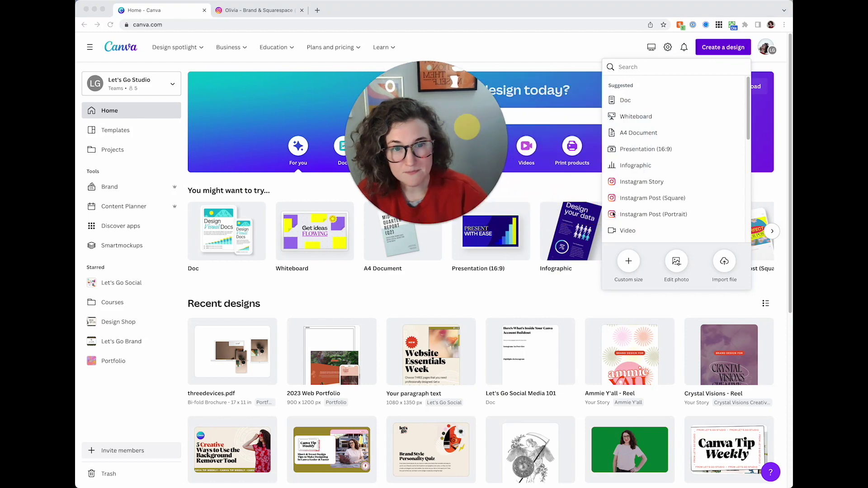
{"action": "left_click", "coordinate": [629, 261]}
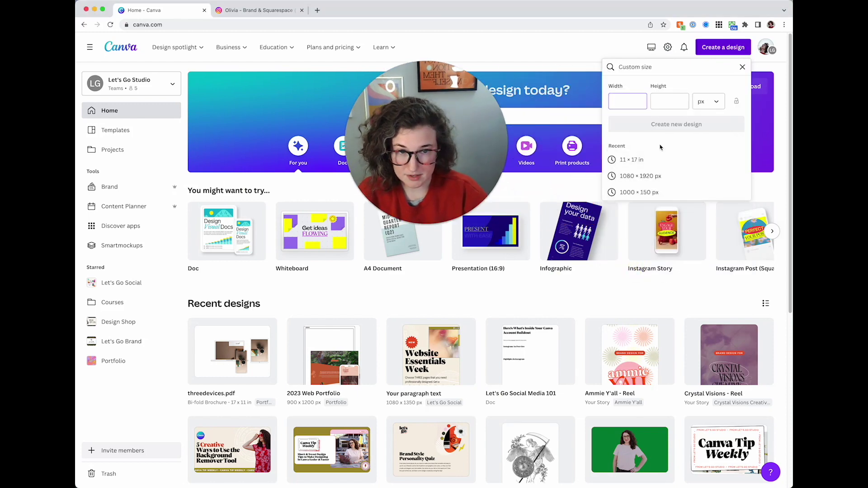
{"action": "key", "text": "super+space"}
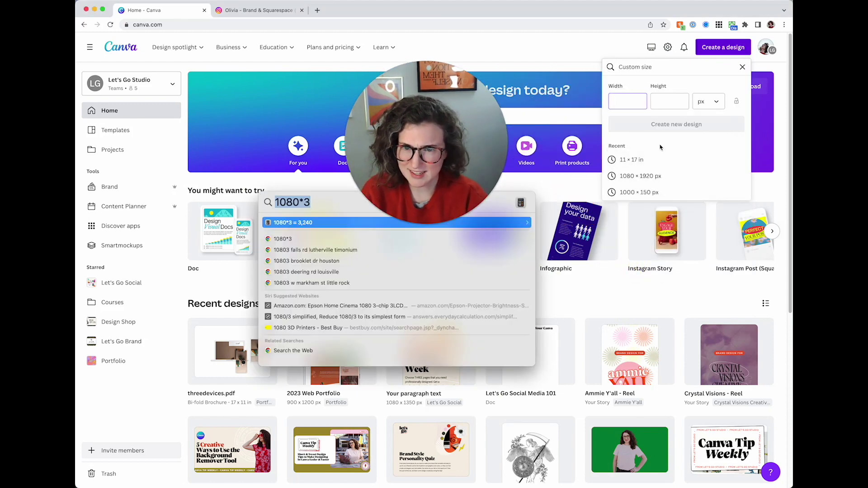
{"action": "left_click", "coordinate": [627, 101]}
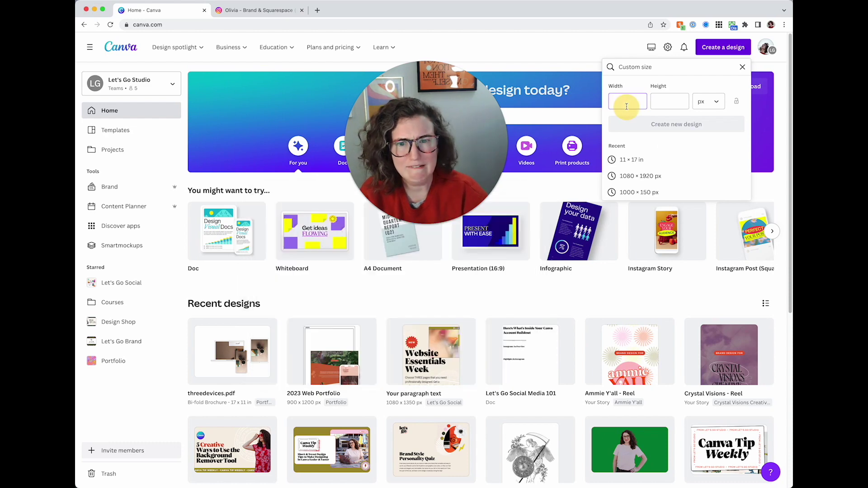
{"action": "type", "text": "324"}
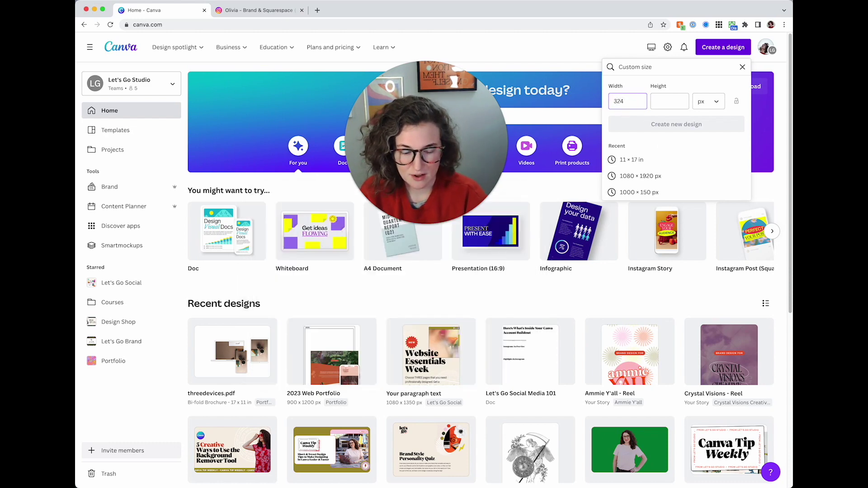
{"action": "type", "text": "1080"}
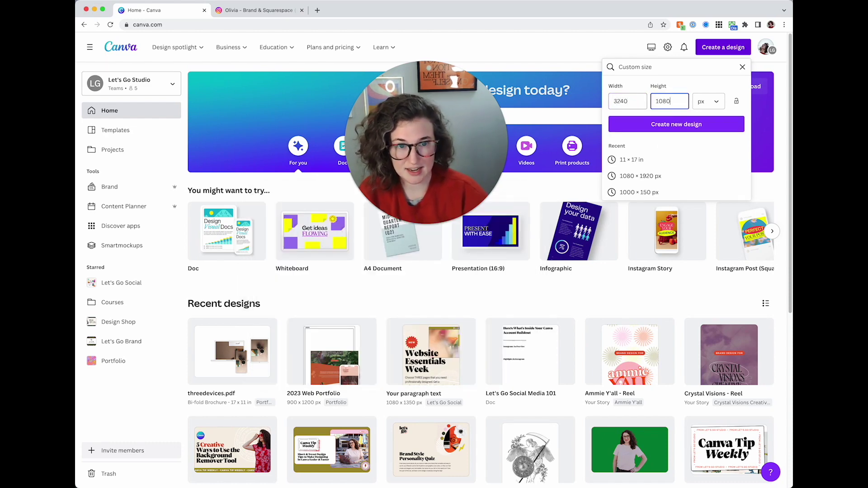
{"action": "left_click", "coordinate": [639, 127]}
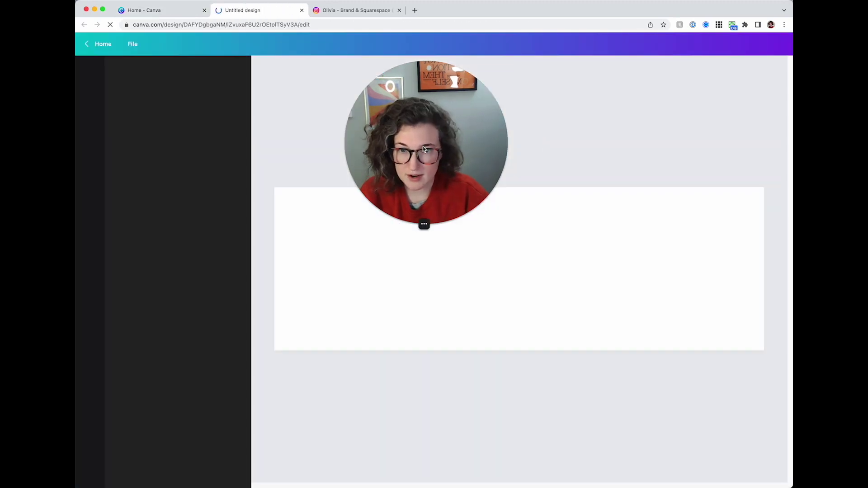
Step: Add a square shape to the blank page
{"action": "left_click_drag", "start_coordinate": [423, 143], "coordinate": [496, 129]}
{"action": "left_click", "coordinate": [385, 283]}
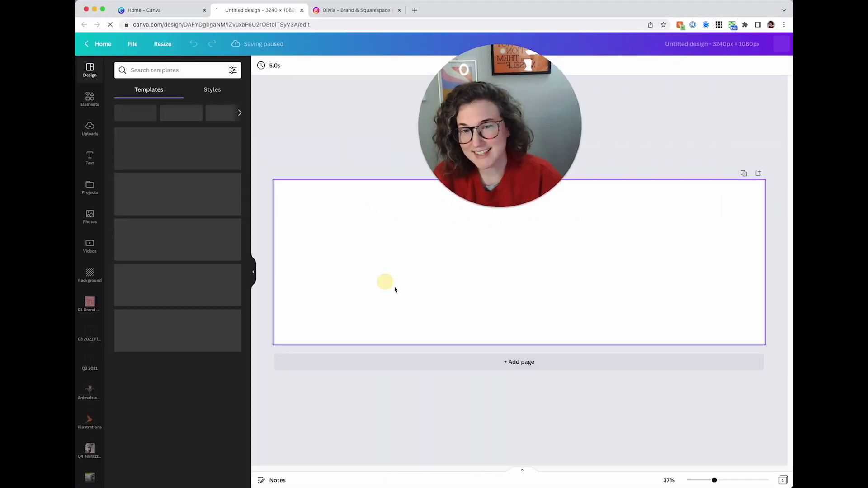
{"action": "left_click", "coordinate": [378, 251]}
{"action": "left_click", "coordinate": [365, 251]}
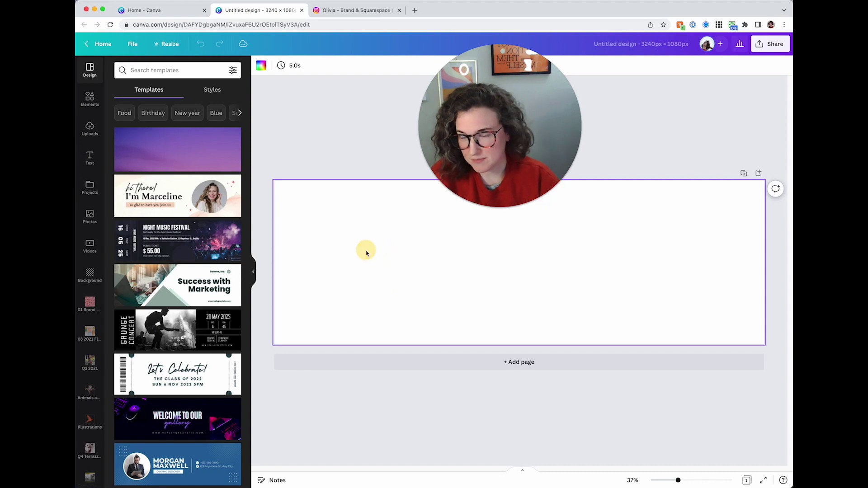
{"action": "key", "text": "r"}
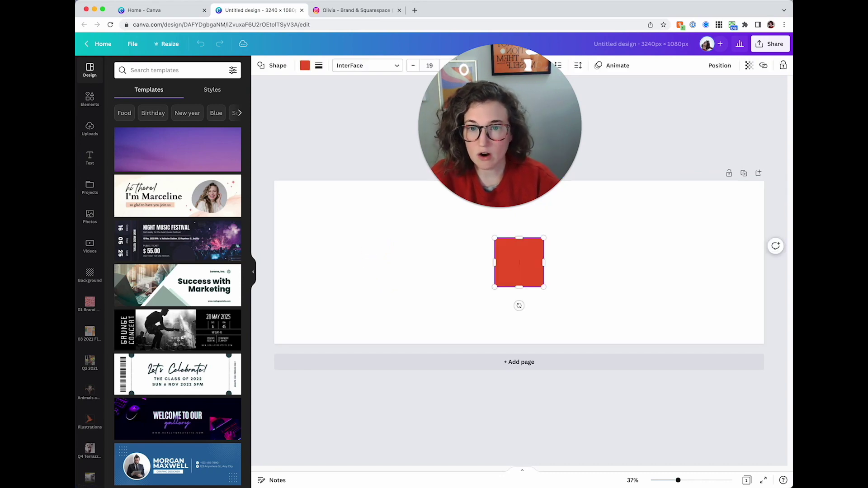
{"action": "left_click", "coordinate": [398, 253]}
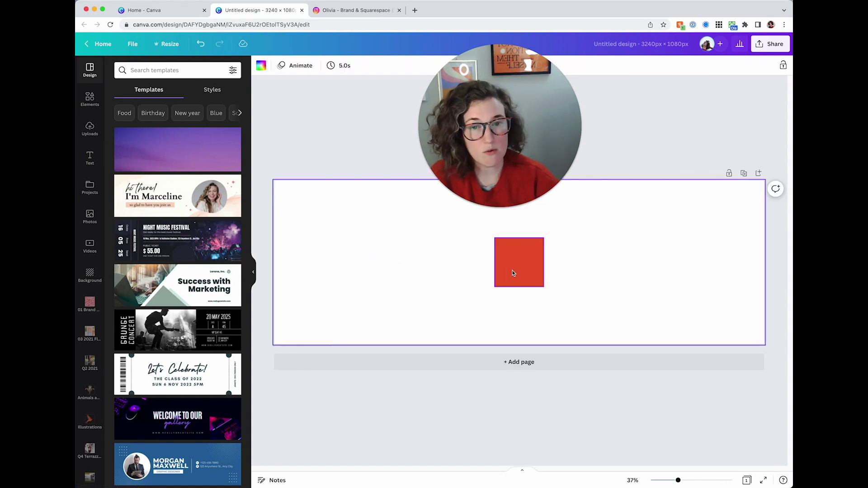
{"action": "left_click", "coordinate": [418, 274]}
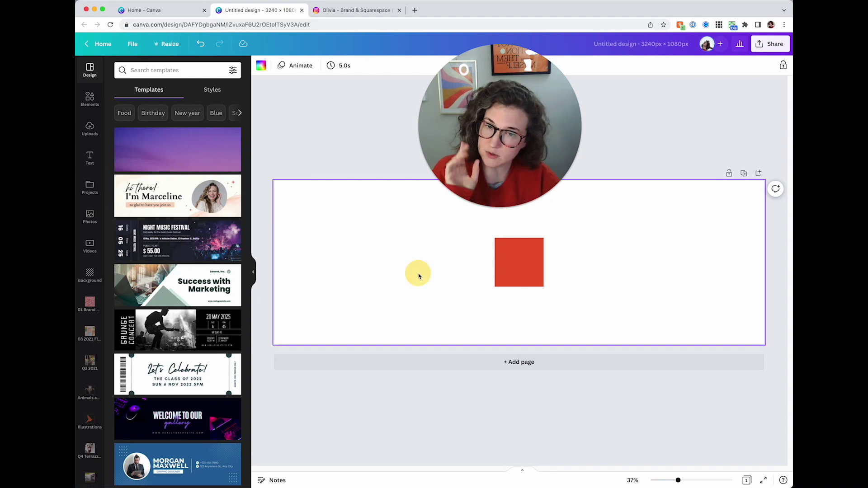
{"action": "left_click", "coordinate": [512, 285]}
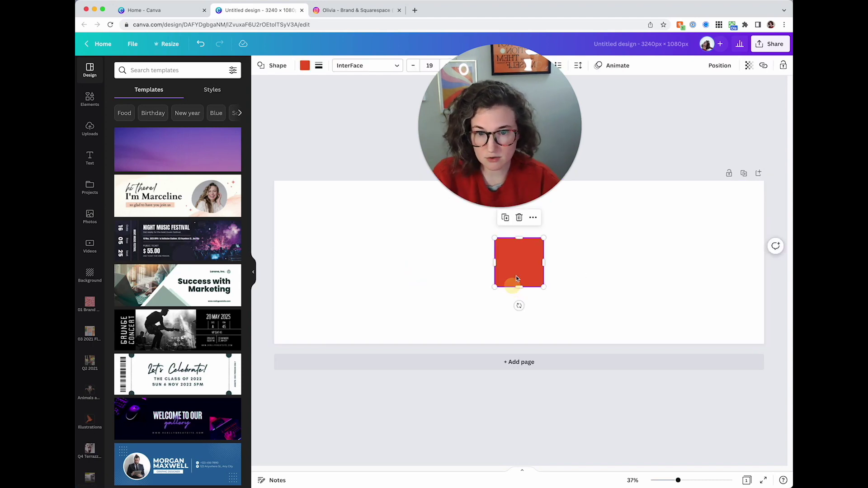
{"action": "key", "text": "Delete"}
{"action": "key", "text": "super+z"}
{"action": "left_click", "coordinate": [597, 274]}
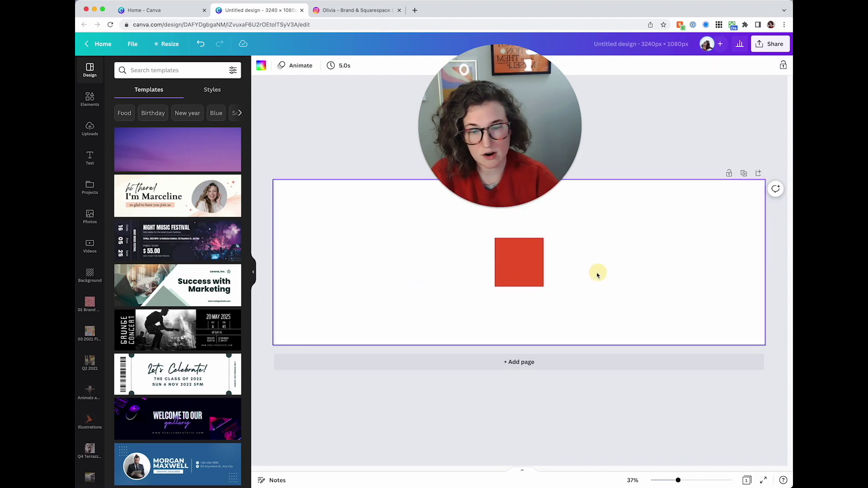
Step: Move the red square into the page's upper-left corner and scale it to the full page height, 1,080 × 1,080
{"action": "left_click_drag", "start_coordinate": [519, 269], "coordinate": [300, 220]}
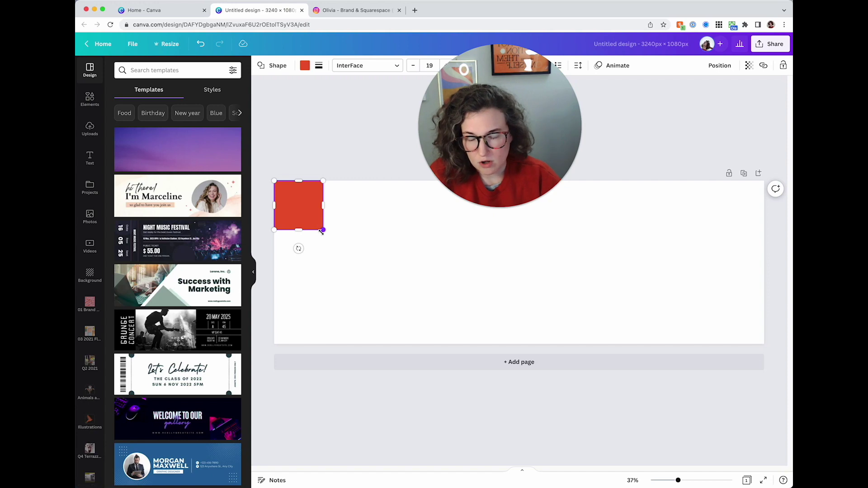
{"action": "left_click_drag", "start_coordinate": [322, 230], "coordinate": [451, 332]}
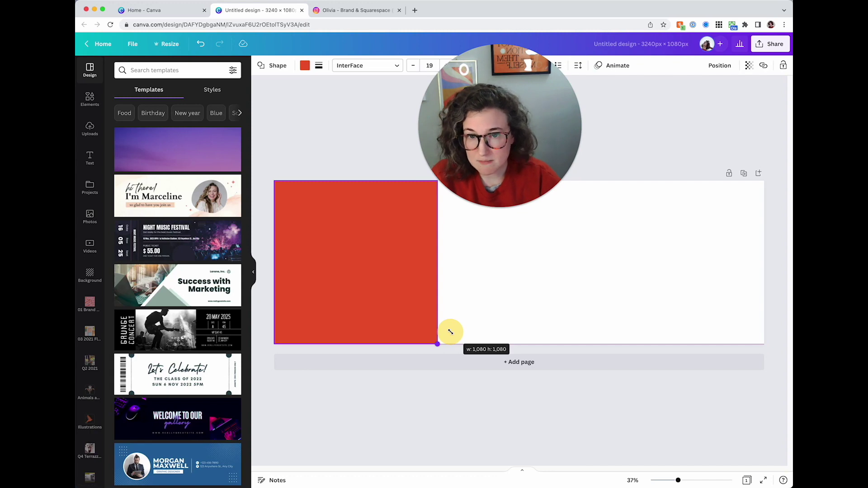
{"action": "left_click", "coordinate": [494, 300]}
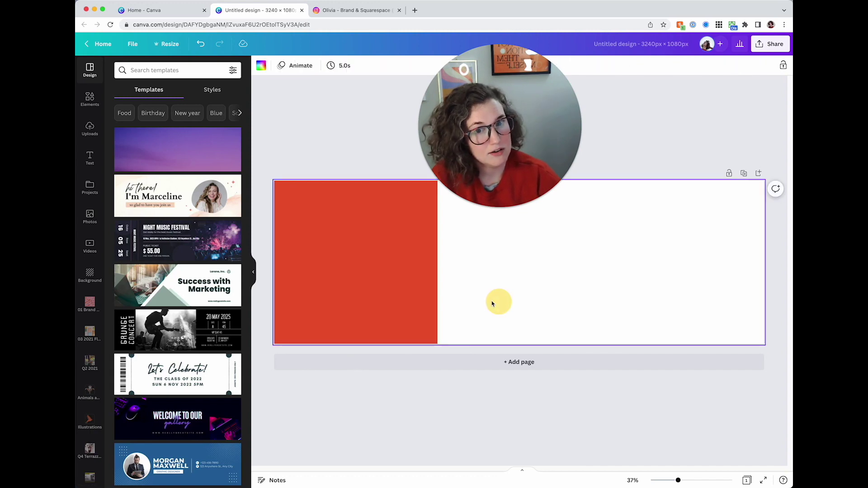
Step: Show rulers and guides, and place a vertical guide along the red square's right edge
{"action": "left_click", "coordinate": [134, 45]}
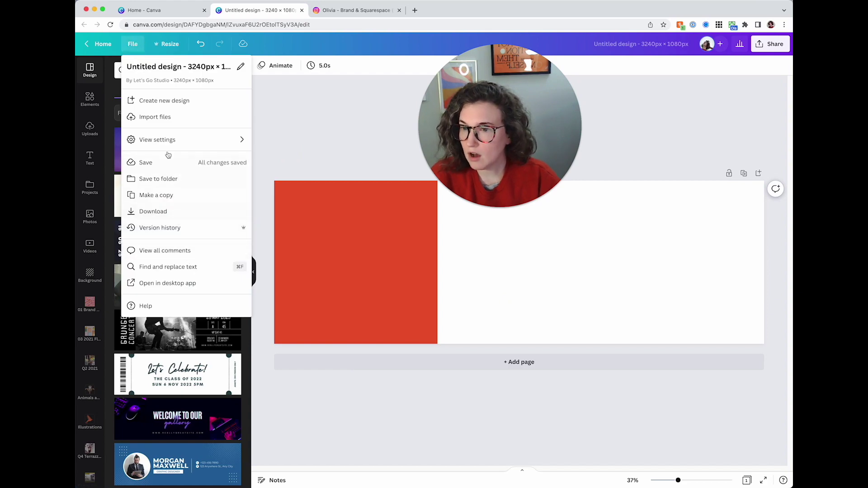
{"action": "mouse_move", "coordinate": [165, 137]}
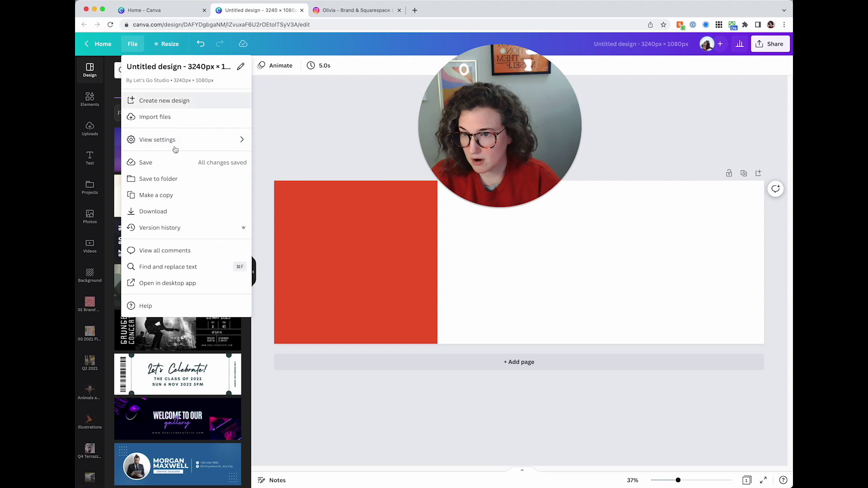
{"action": "mouse_move", "coordinate": [192, 142]}
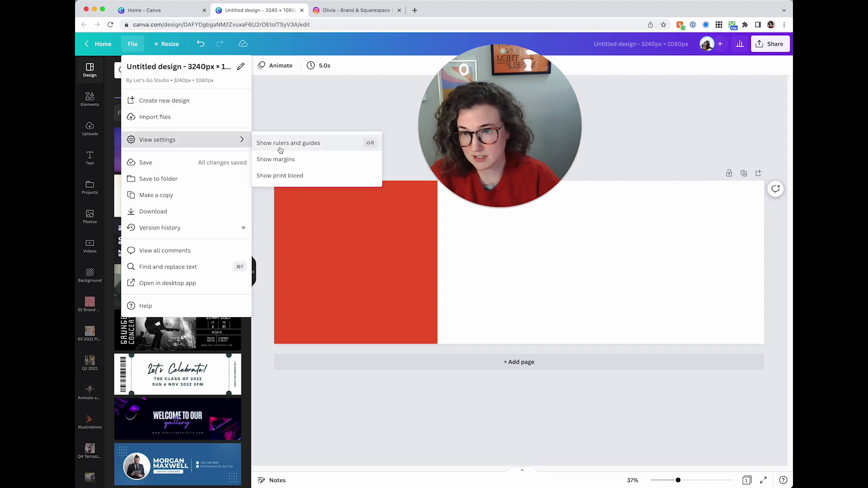
{"action": "left_click", "coordinate": [312, 145]}
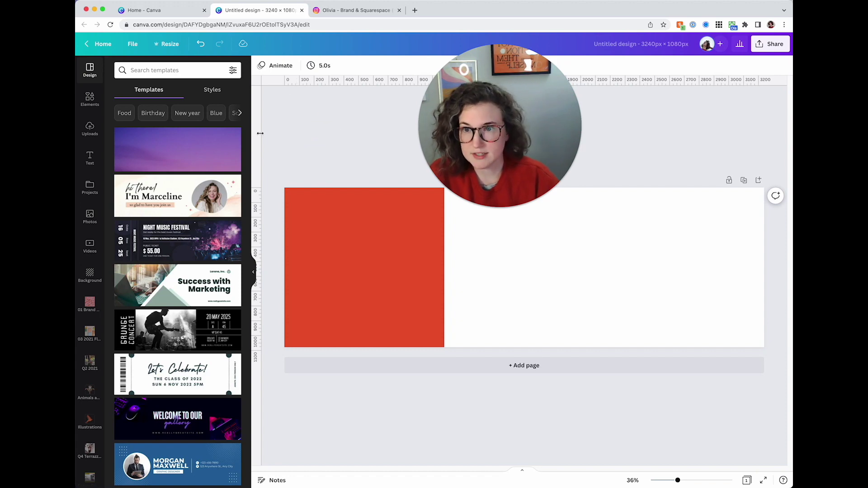
{"action": "left_click_drag", "start_coordinate": [255, 133], "coordinate": [444, 161]}
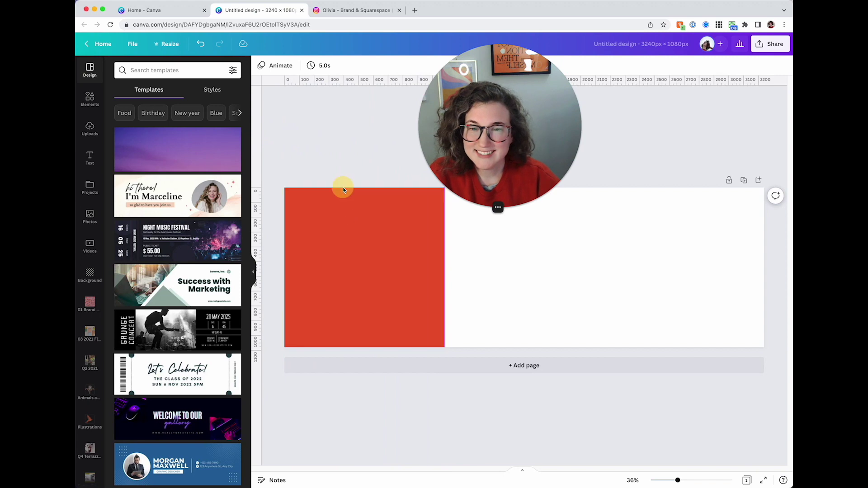
Step: Move the red square into the middle third of the page and place a second vertical guide along its right edge
{"action": "left_click_drag", "start_coordinate": [379, 218], "coordinate": [380, 273]}
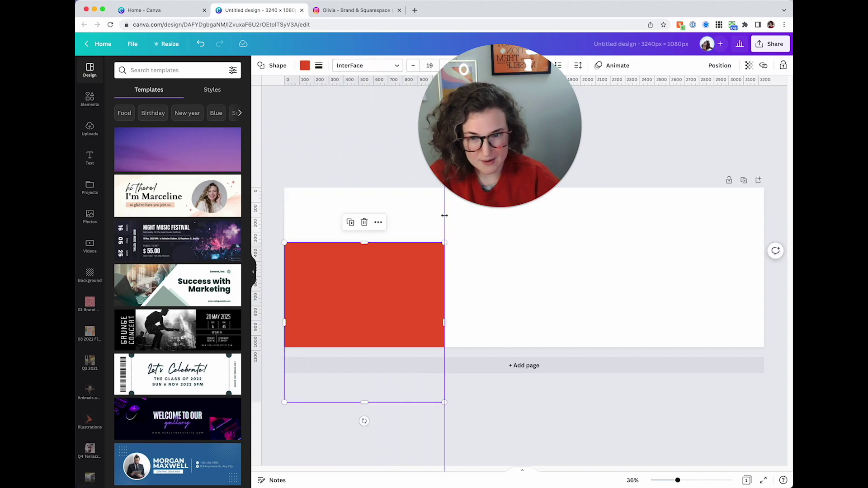
{"action": "left_click_drag", "start_coordinate": [420, 278], "coordinate": [413, 234]}
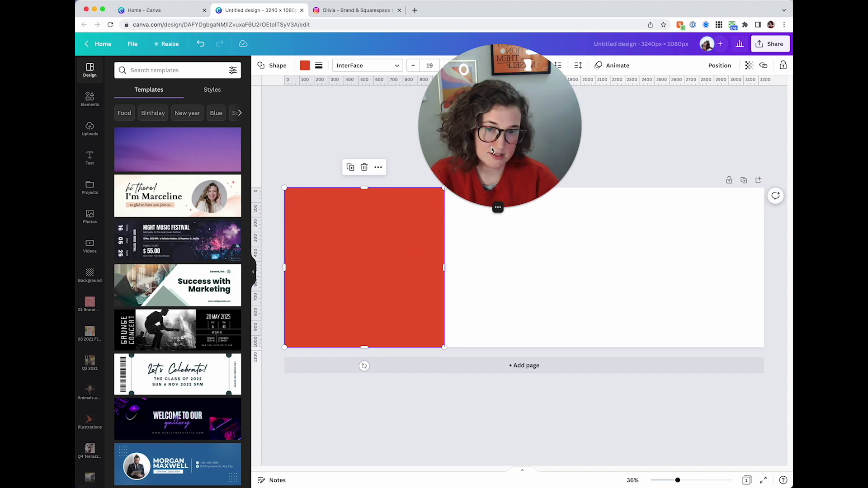
{"action": "left_click_drag", "start_coordinate": [374, 269], "coordinate": [526, 272]}
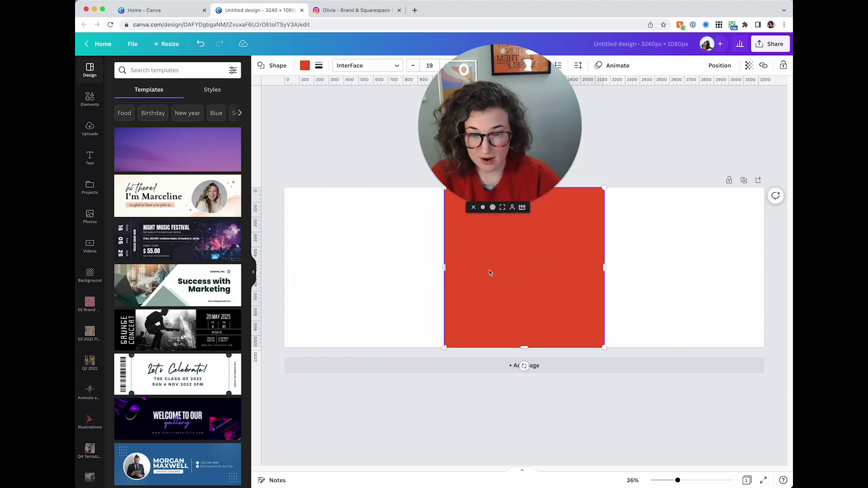
{"action": "left_click", "coordinate": [424, 256]}
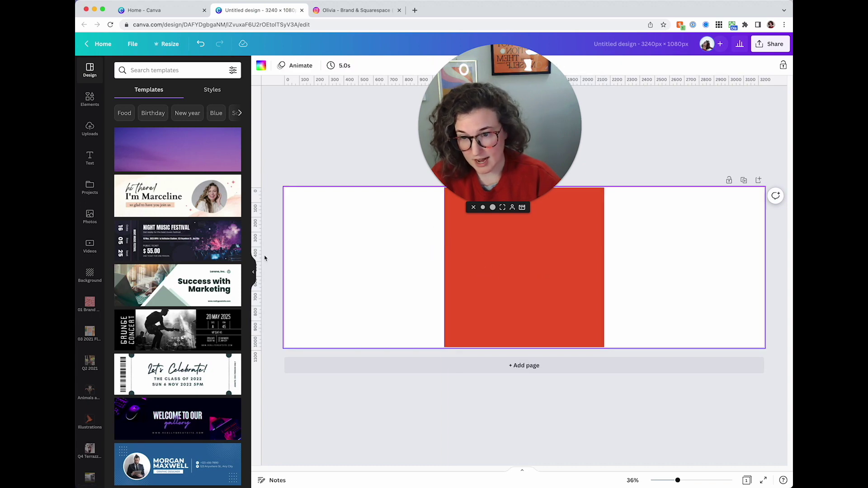
{"action": "left_click_drag", "start_coordinate": [256, 256], "coordinate": [605, 256]}
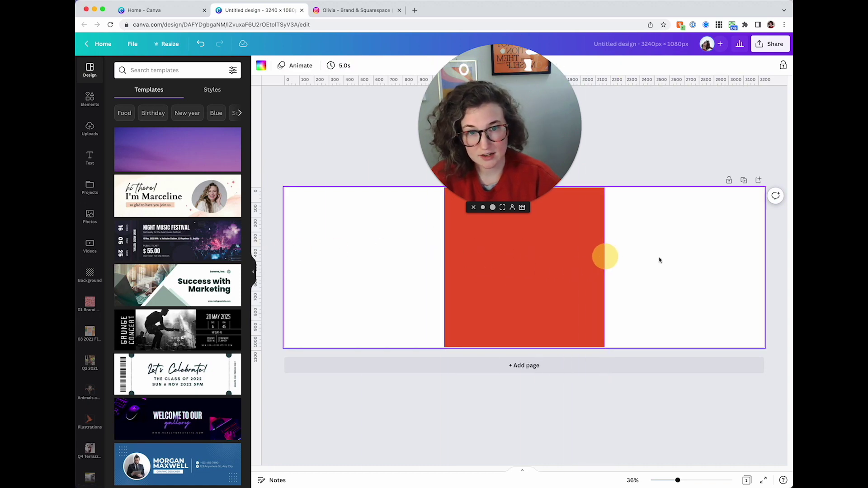
Step: Delete the red square, leaving only the two vertical guides on the page
{"action": "left_click", "coordinate": [568, 270]}
{"action": "key", "text": "Delete"}
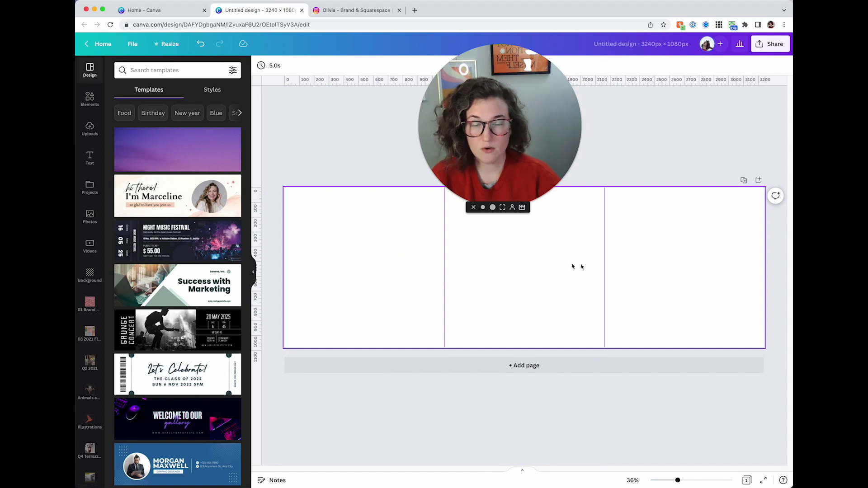
{"action": "left_click_drag", "start_coordinate": [514, 125], "coordinate": [233, 179]}
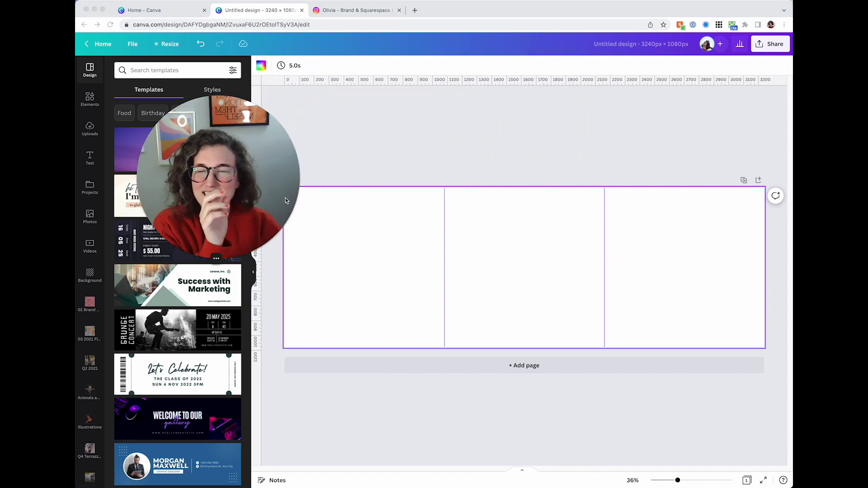
Step: Add a text box to the blank three-square page
{"action": "left_click_drag", "start_coordinate": [223, 180], "coordinate": [557, 147]}
{"action": "left_click", "coordinate": [381, 257]}
{"action": "key", "text": "t"}
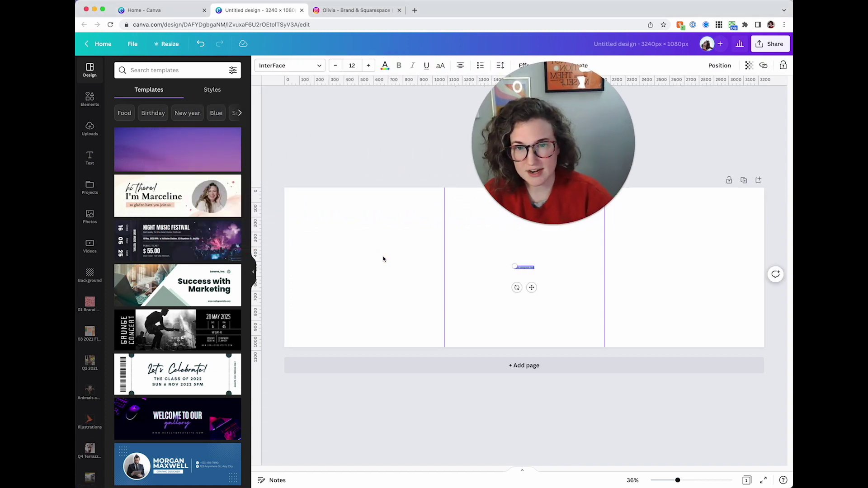
Step: Fill the page background with olive from the 2023 Let's Go Studio palette
{"action": "left_click", "coordinate": [383, 258]}
{"action": "left_click", "coordinate": [261, 66]}
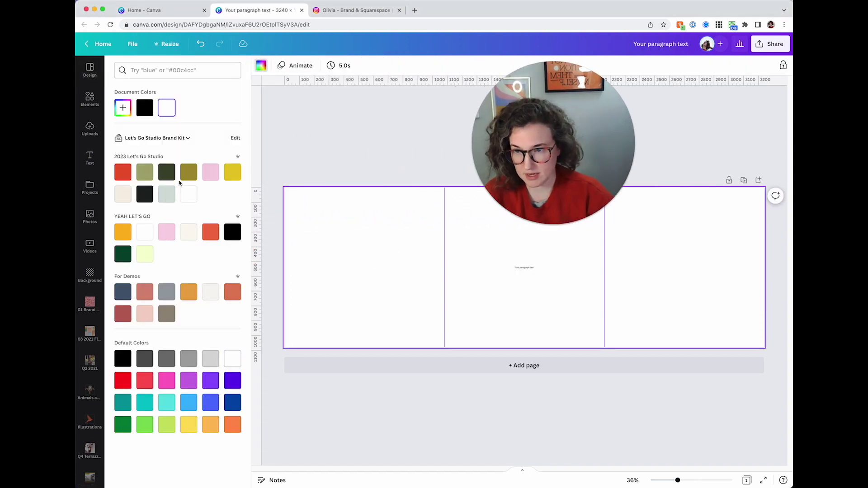
{"action": "left_click", "coordinate": [186, 176]}
Step: Enlarge the placeholder text to size 73.9 and move it into the page's left square
{"action": "left_click_drag", "start_coordinate": [525, 268], "coordinate": [450, 290]}
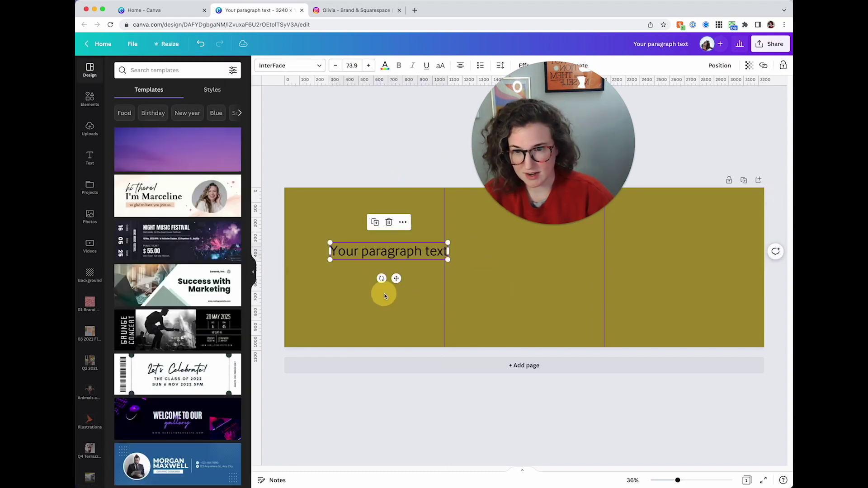
{"action": "left_click_drag", "start_coordinate": [369, 254], "coordinate": [349, 265]}
{"action": "left_click", "coordinate": [308, 224]}
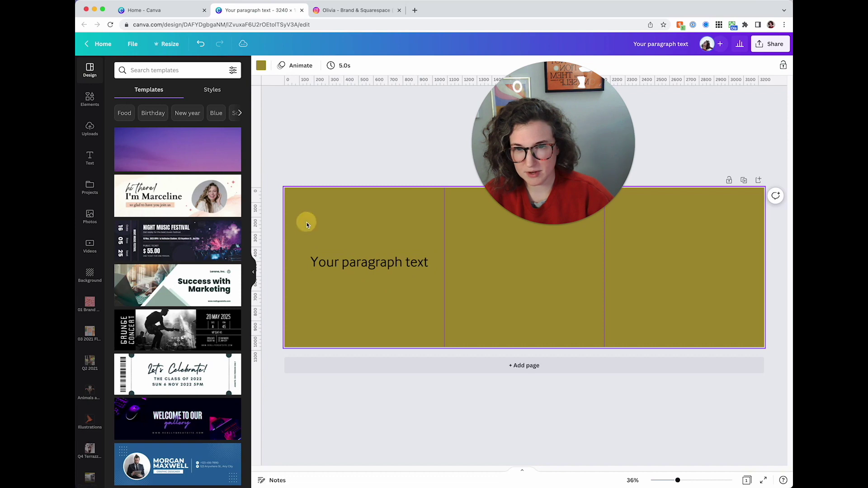
Step: Search the elements for "curve" and add the lilac wavy blob graphic to the page
{"action": "left_click", "coordinate": [90, 100]}
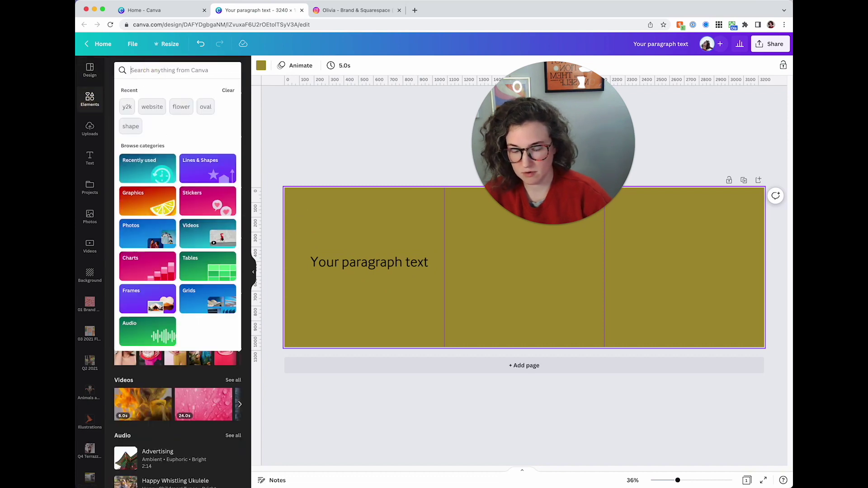
{"action": "type", "text": "curve"}
{"action": "key", "text": "Return"}
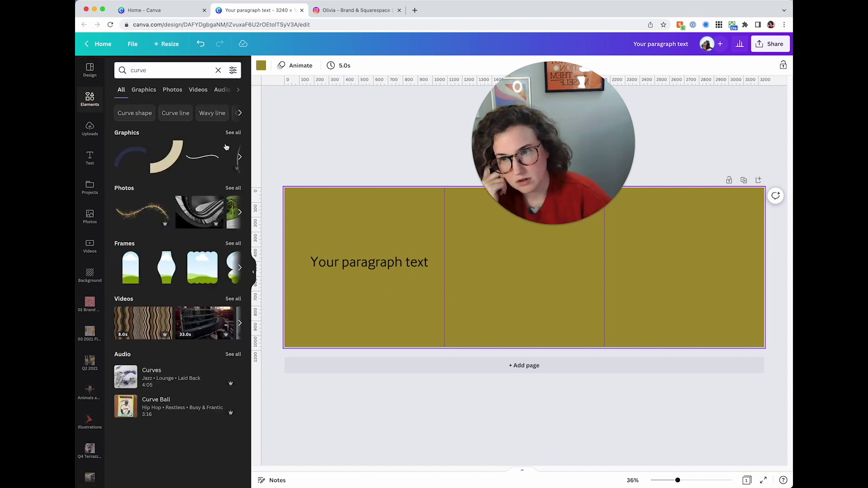
{"action": "left_click", "coordinate": [228, 133]}
{"action": "left_click", "coordinate": [180, 189]}
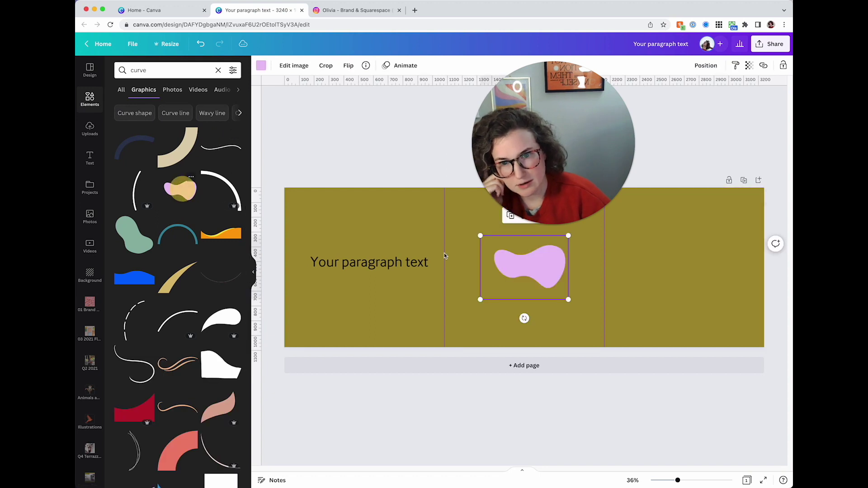
Step: Enlarge and rotate the blob so its wavy edge covers the page's upper-right corner, and recolor it brand red
{"action": "left_click_drag", "start_coordinate": [569, 299], "coordinate": [794, 465]}
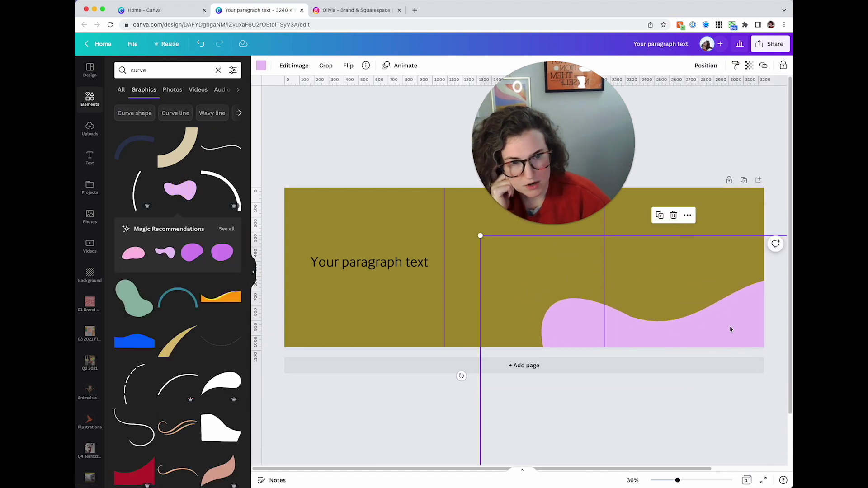
{"action": "left_click_drag", "start_coordinate": [731, 330], "coordinate": [721, 164]}
{"action": "left_click", "coordinate": [261, 65]}
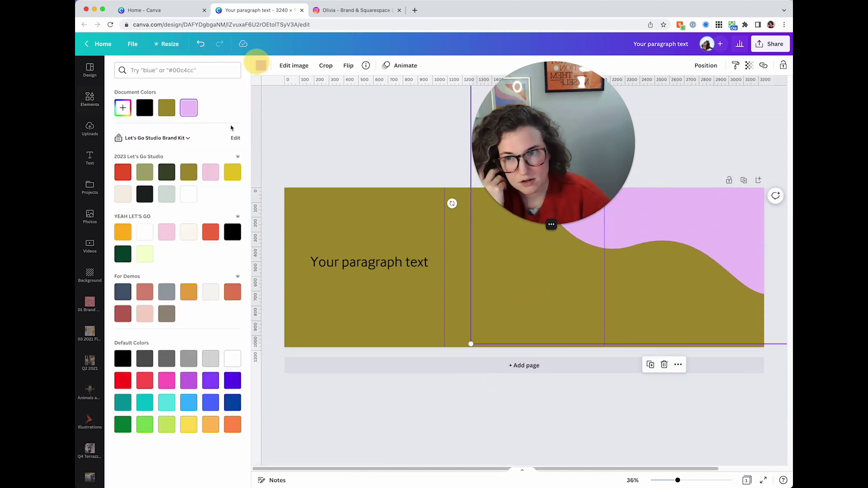
{"action": "left_click", "coordinate": [127, 177]}
{"action": "left_click", "coordinate": [321, 148]}
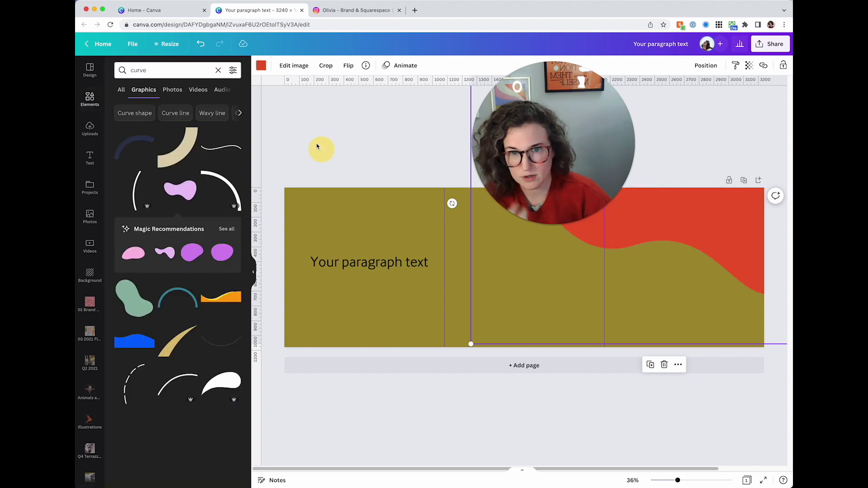
Step: Duplicate the red blob and place the copy, rotated, across the page's lower-left corner
{"action": "left_click", "coordinate": [699, 235]}
{"action": "left_click_drag", "start_coordinate": [701, 228], "coordinate": [423, 385]}
{"action": "left_click_drag", "start_coordinate": [598, 362], "coordinate": [264, 263]}
{"action": "left_click_drag", "start_coordinate": [331, 319], "coordinate": [329, 327]}
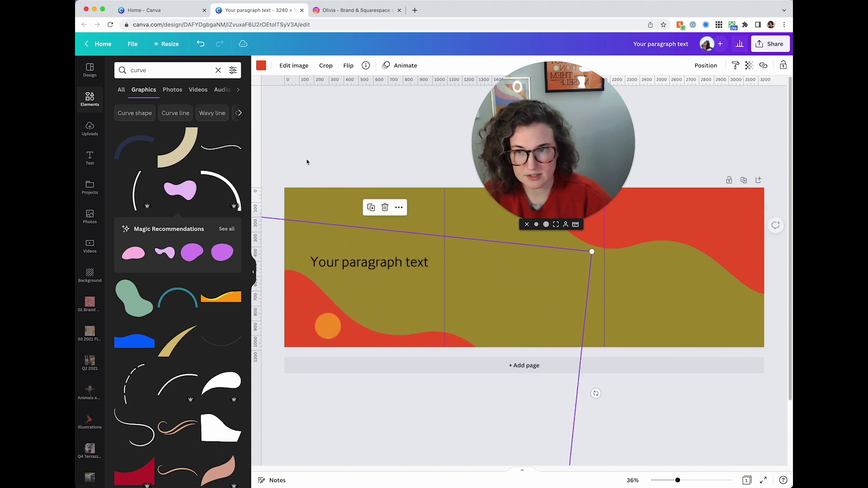
Step: Recolor the lower-left blob with the dark green from the 2023 Let's Go Studio palette
{"action": "left_click", "coordinate": [261, 65]}
{"action": "left_click", "coordinate": [167, 174]}
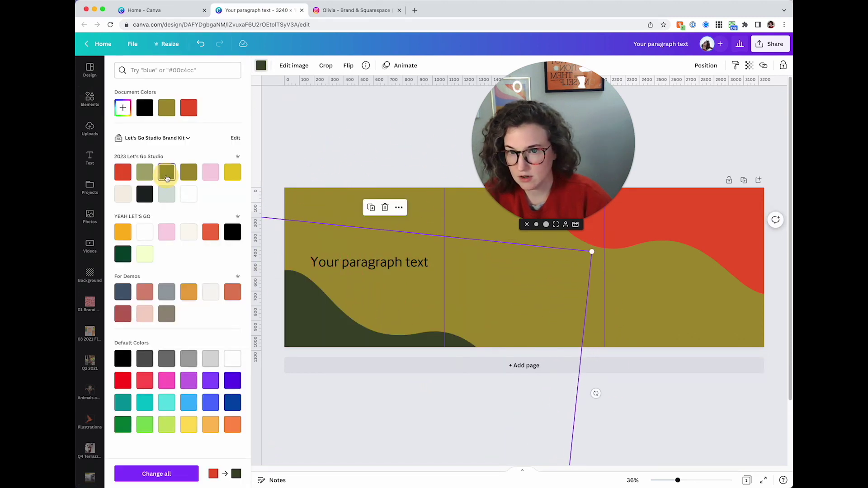
{"action": "left_click", "coordinate": [333, 140]}
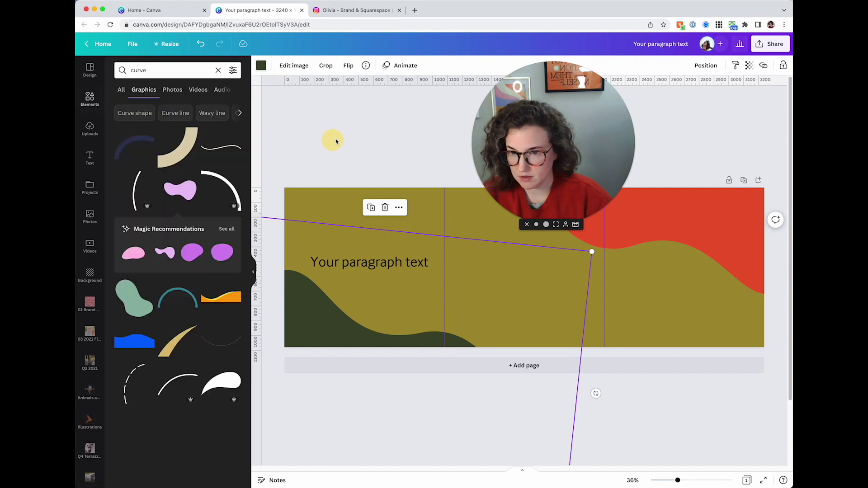
Step: Replace the placeholder text in the left square with "brand design" on two lines
{"action": "left_click", "coordinate": [368, 265]}
{"action": "left_click", "coordinate": [370, 267]}
{"action": "type", "text": "brand design"}
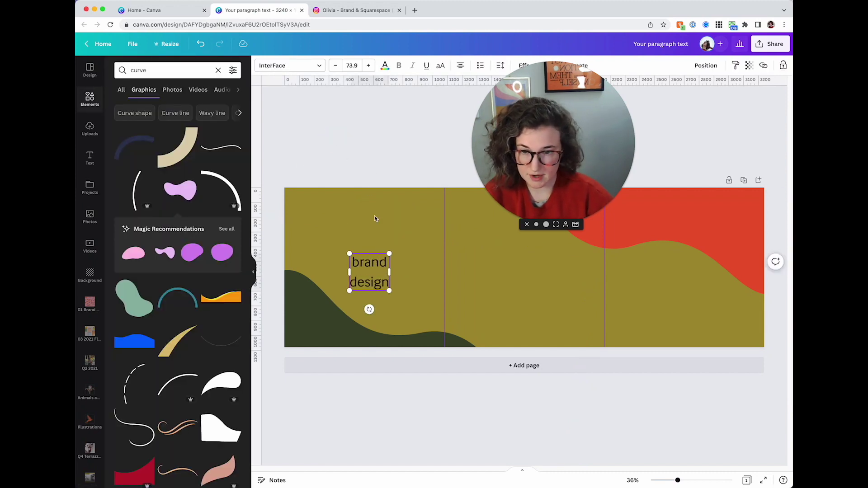
{"action": "left_click", "coordinate": [376, 172]}
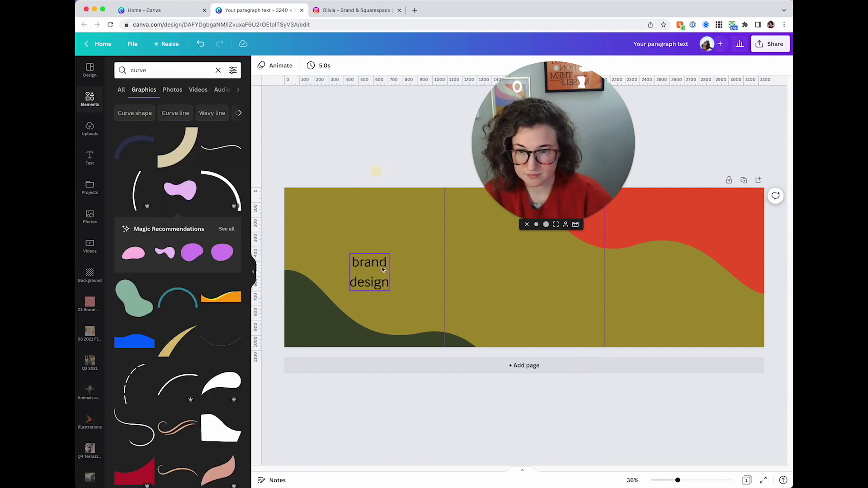
Step: Duplicate the "brand design" text into the middle square and change the copy to "website design"
{"action": "left_click_drag", "start_coordinate": [380, 271], "coordinate": [526, 264]}
{"action": "double_click", "coordinate": [527, 263]}
{"action": "type", "text": "website"}
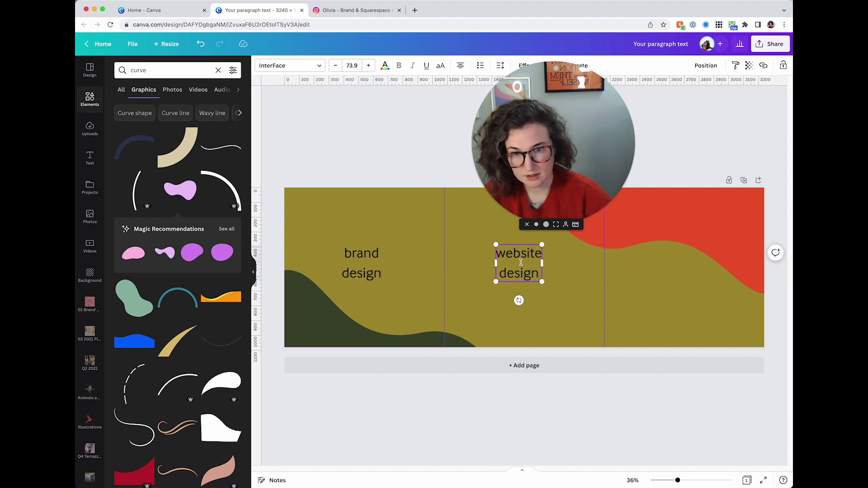
{"action": "left_click", "coordinate": [372, 172]}
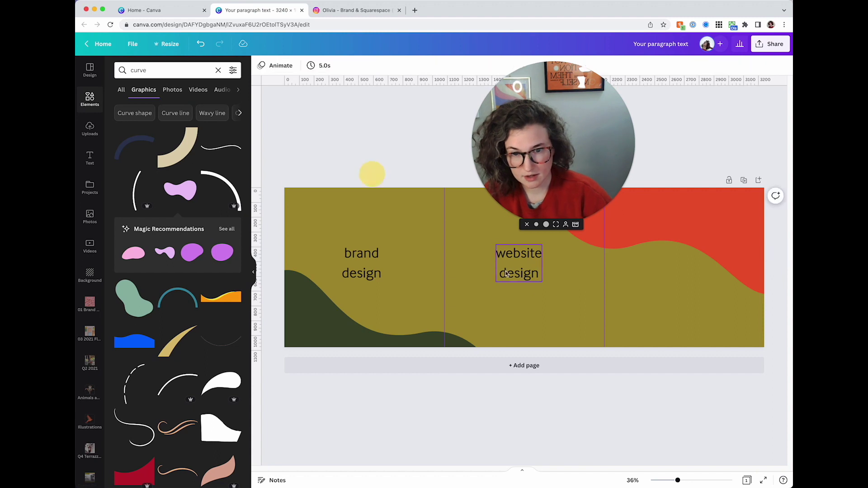
Step: Duplicate the "website design" text into the right square and change the copy to "canva design & tips"
{"action": "left_click_drag", "start_coordinate": [519, 267], "coordinate": [679, 283]}
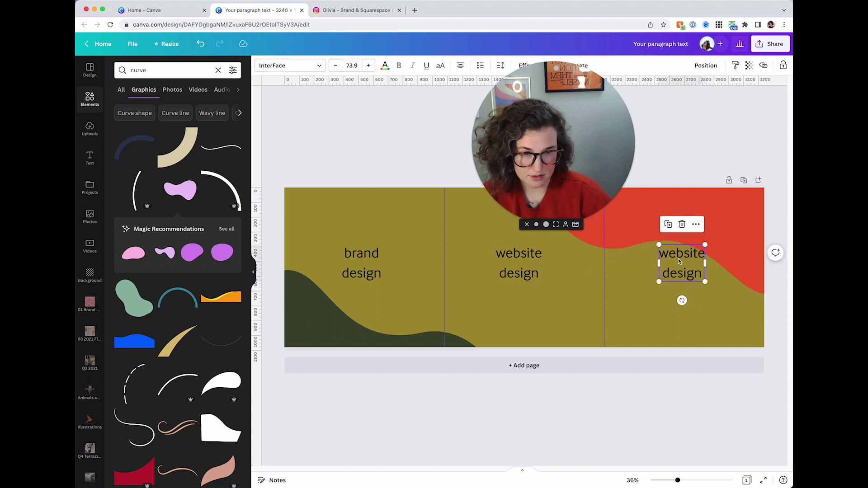
{"action": "double_click", "coordinate": [678, 258]}
{"action": "type", "text": "canva"}
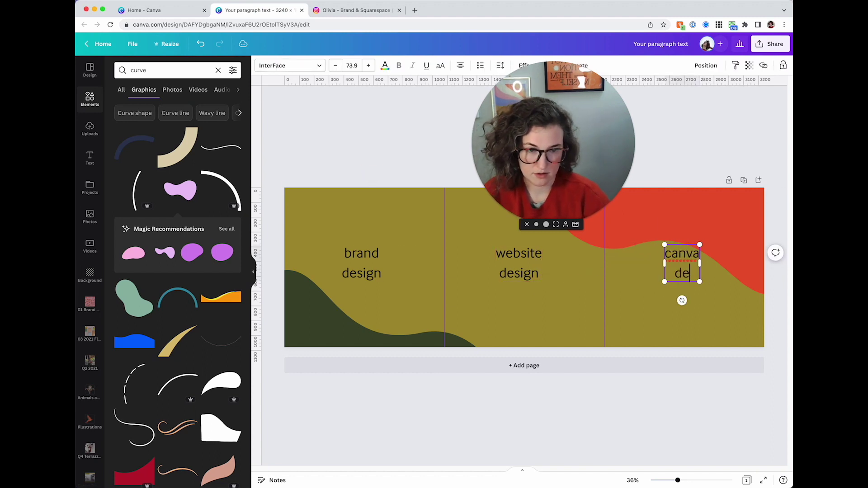
{"action": "type", "text": " design & tips"}
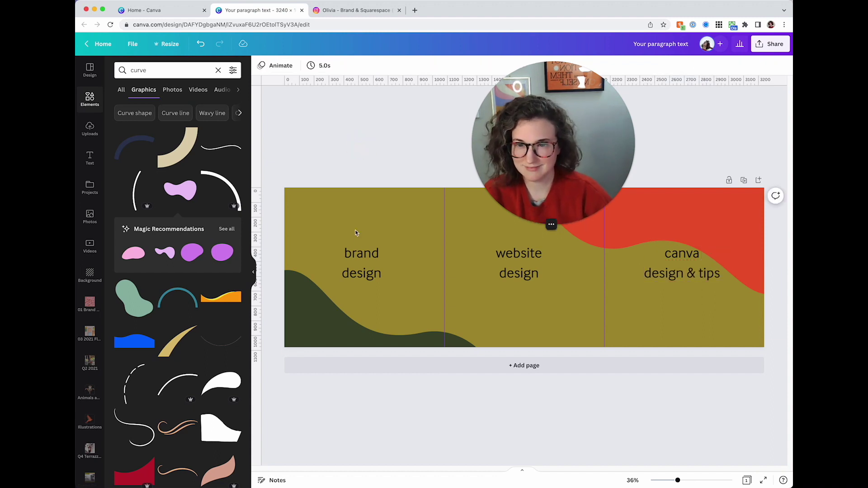
Step: Set the font of all three captions to Vesterbro Poster
{"action": "left_click", "coordinate": [361, 266]}
{"action": "left_click", "coordinate": [519, 267], "text": "shift"}
{"action": "left_click", "coordinate": [697, 269], "text": "shift"}
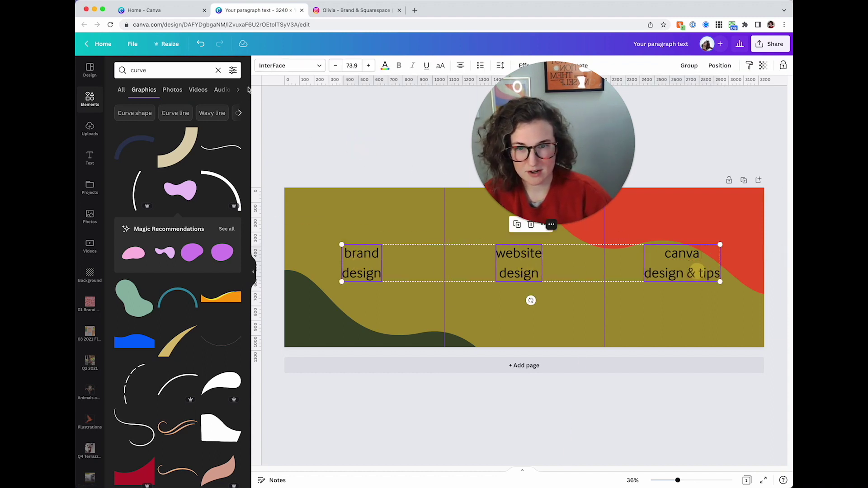
{"action": "left_click", "coordinate": [278, 66]}
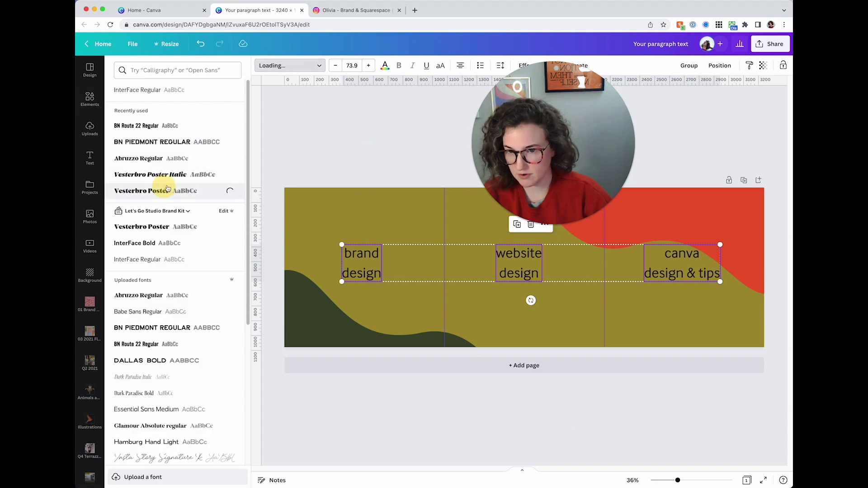
Step: Tighten the line spacing and letter spacing of the three captions
{"action": "left_click", "coordinate": [500, 65]}
{"action": "left_click_drag", "start_coordinate": [548, 124], "coordinate": [523, 104]}
{"action": "left_click", "coordinate": [358, 147]}
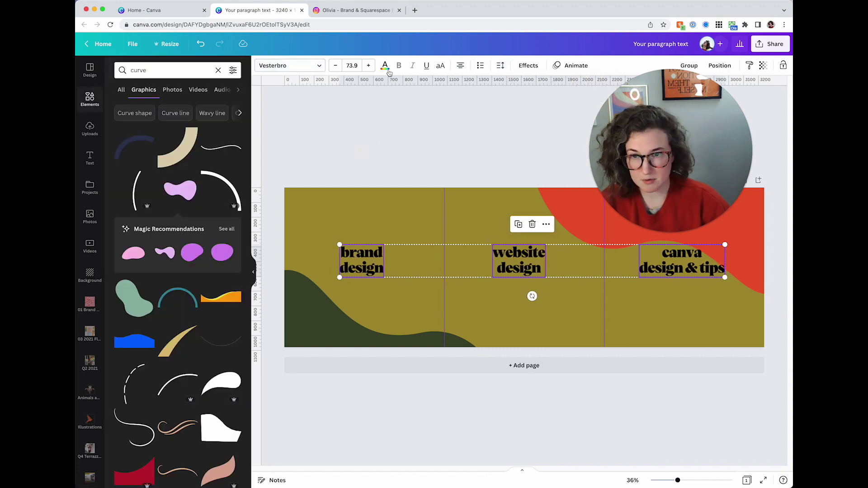
Step: Change the text color of the three captions to white
{"action": "left_click", "coordinate": [385, 65]}
{"action": "left_click", "coordinate": [192, 193]}
{"action": "left_click", "coordinate": [334, 136]}
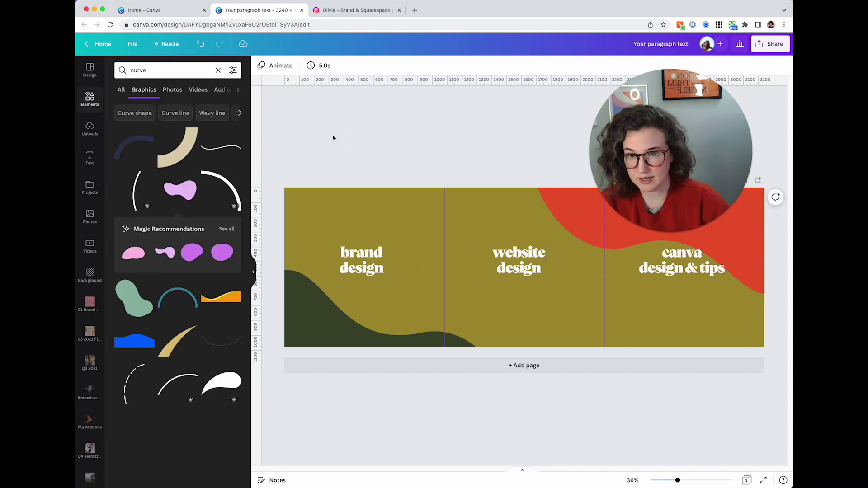
Step: Set the letter spacing of all three captions to -10
{"action": "left_click", "coordinate": [362, 265]}
{"action": "left_click", "coordinate": [506, 277], "text": "shift"}
{"action": "left_click", "coordinate": [680, 271], "text": "shift"}
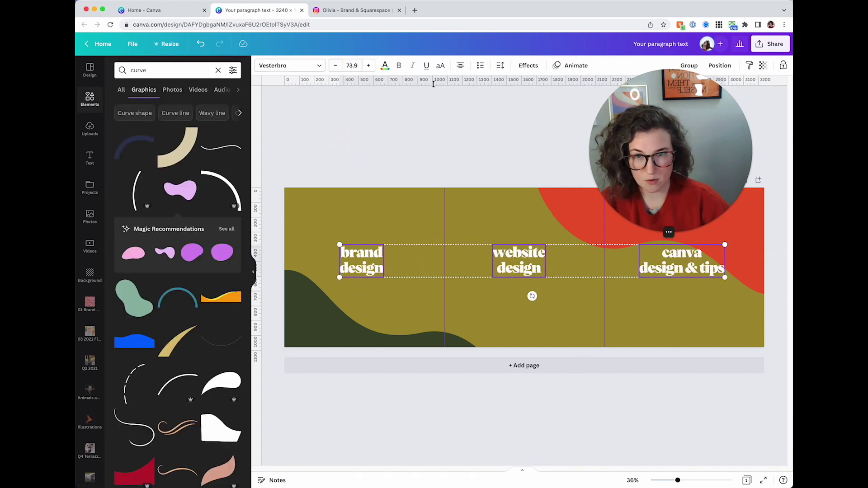
{"action": "left_click", "coordinate": [501, 67]}
{"action": "left_click_drag", "start_coordinate": [523, 101], "coordinate": [533, 102]}
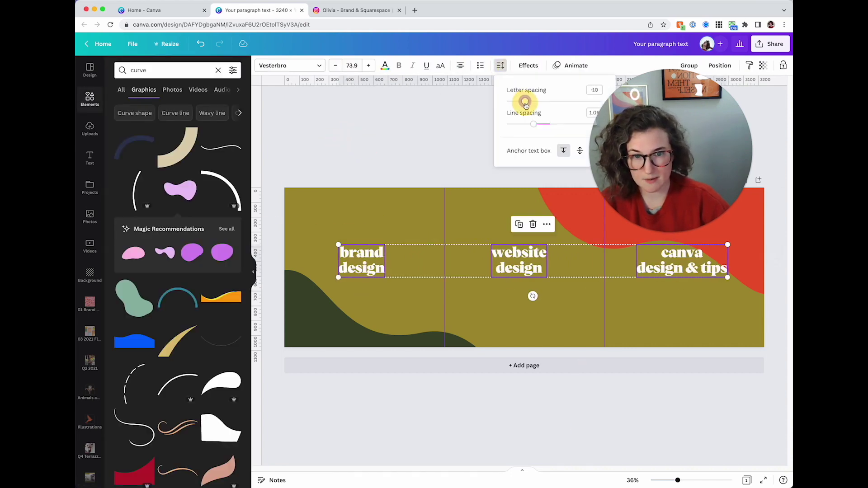
{"action": "left_click", "coordinate": [419, 167]}
Step: Change the page background to the dark green of the 2023 Let's Go Studio palette
{"action": "left_click", "coordinate": [384, 206]}
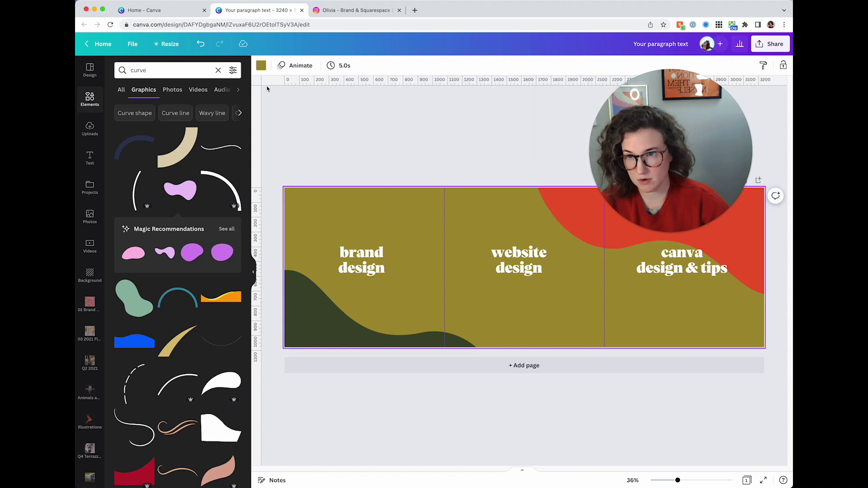
{"action": "left_click", "coordinate": [261, 65]}
{"action": "left_click", "coordinate": [167, 179]}
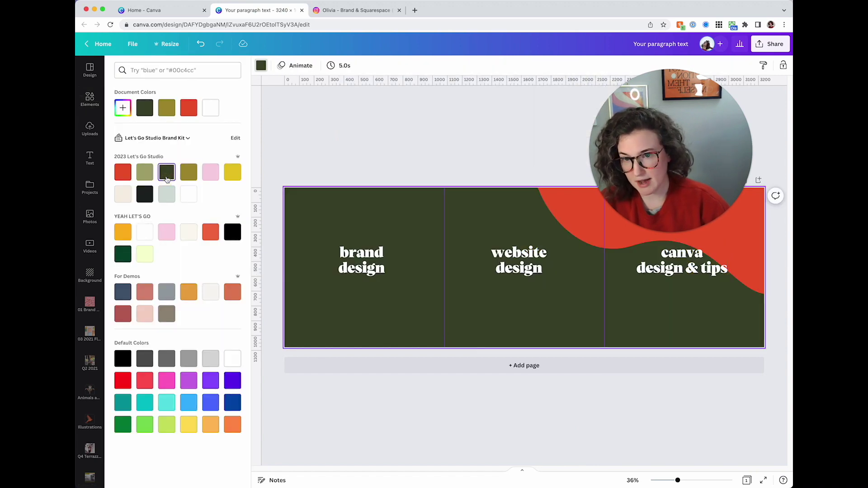
Step: Recolor the lower-left blob with the olive from the 2023 Let's Go Studio palette
{"action": "left_click", "coordinate": [324, 305]}
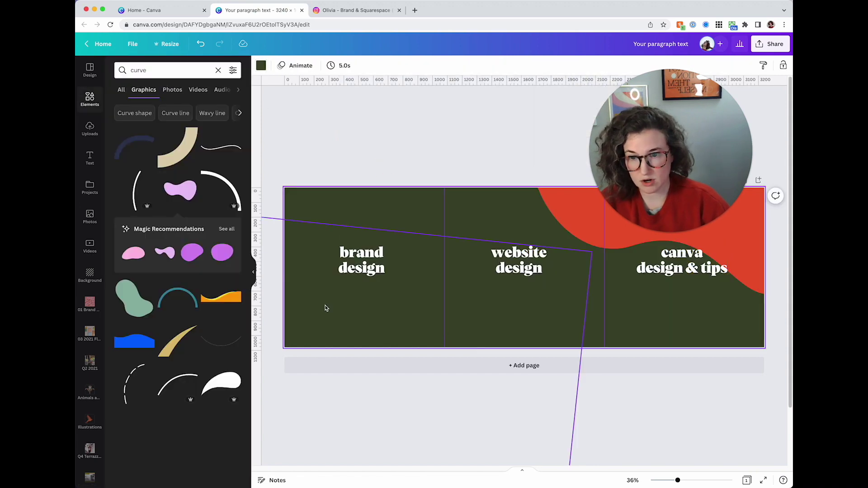
{"action": "left_click", "coordinate": [262, 66]}
{"action": "left_click", "coordinate": [191, 172]}
{"action": "left_click", "coordinate": [359, 144]}
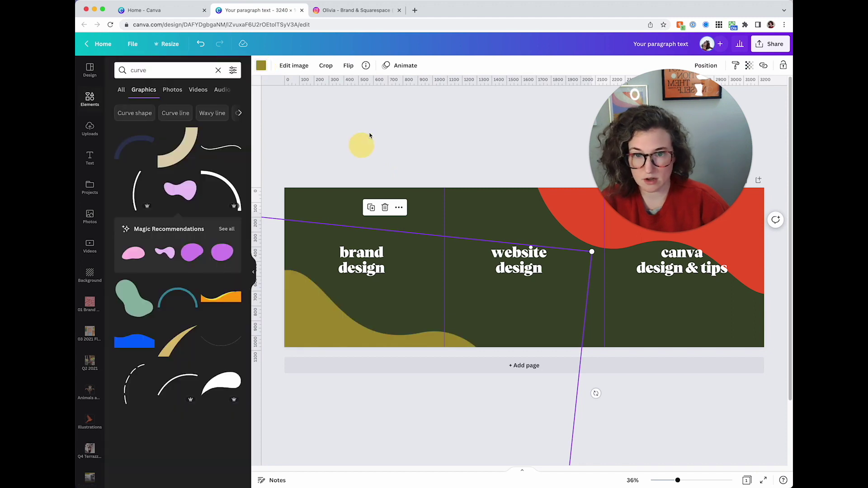
{"action": "left_click", "coordinate": [343, 256]}
{"action": "left_click", "coordinate": [513, 258], "text": "shift"}
{"action": "left_click", "coordinate": [663, 266], "text": "shift"}
{"action": "left_click", "coordinate": [440, 161]}
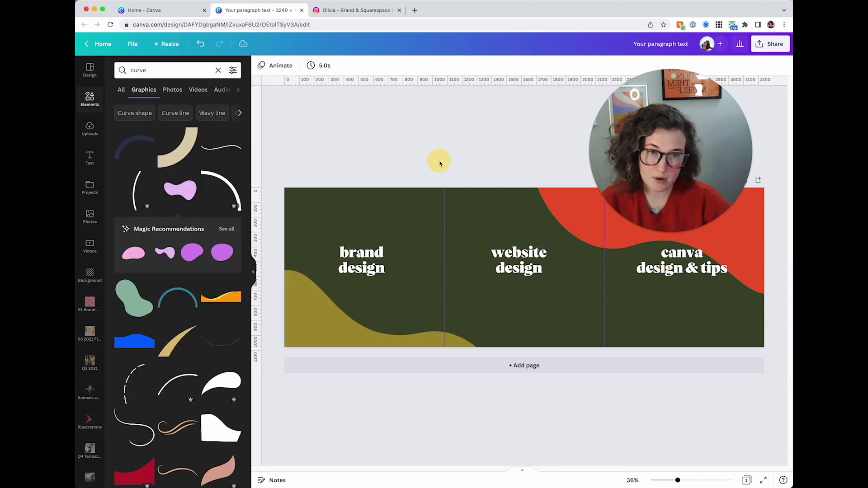
Step: Set the font size of all three captions to 125
{"action": "left_click", "coordinate": [362, 262]}
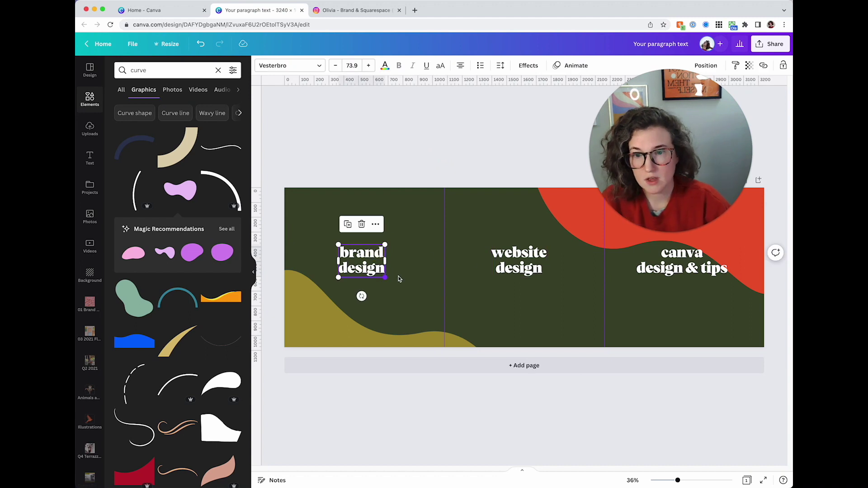
{"action": "left_click", "coordinate": [515, 266], "text": "shift"}
{"action": "left_click", "coordinate": [668, 271], "text": "shift"}
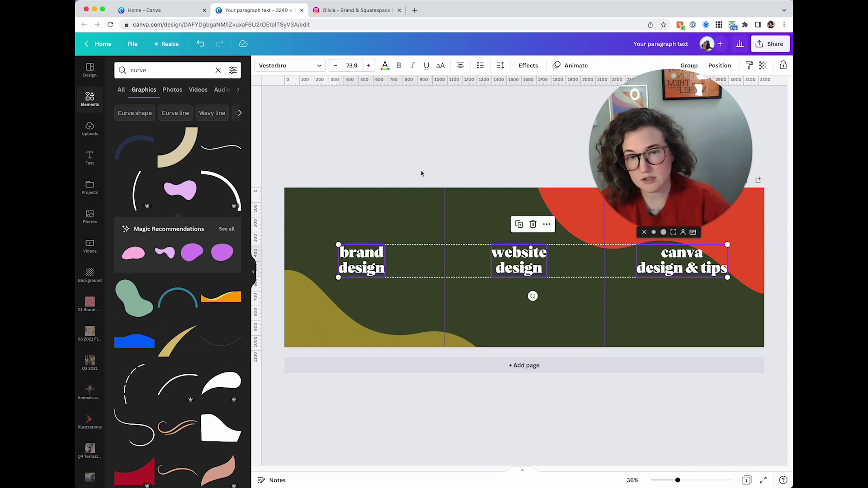
{"action": "left_click", "coordinate": [352, 65]}
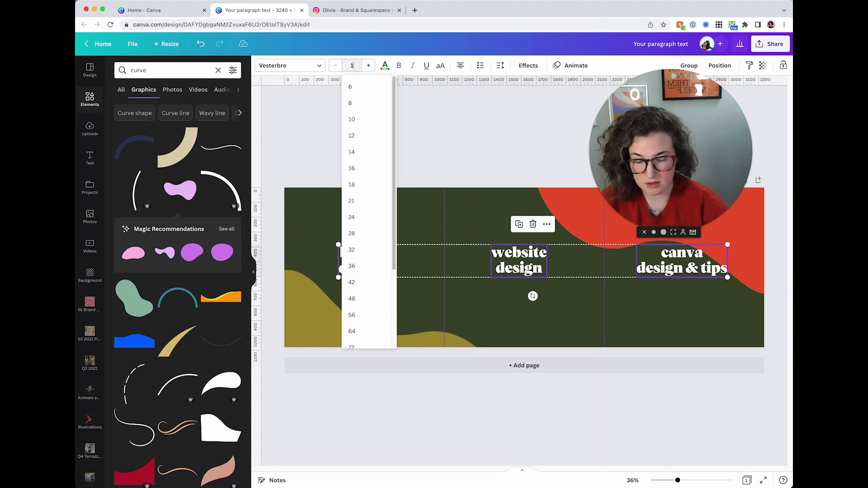
{"action": "key", "text": "Return"}
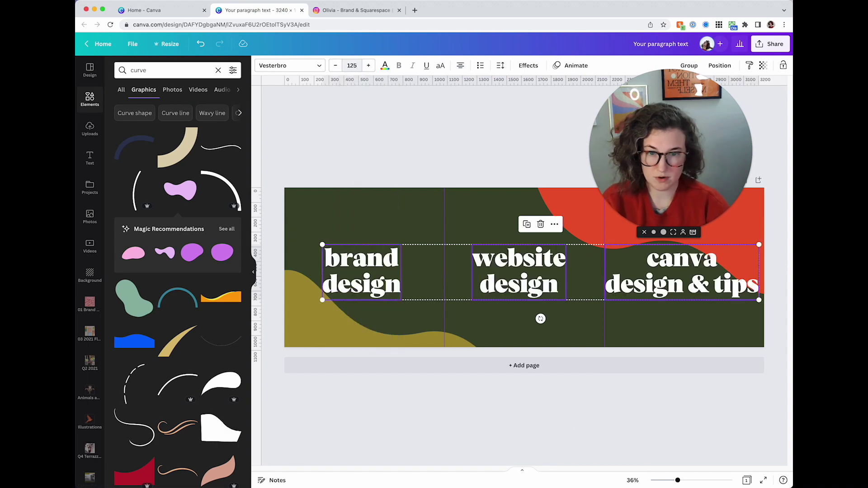
Step: Narrow the "canva design & tips" caption's text box so the text wraps onto three lines within the third square
{"action": "left_click", "coordinate": [398, 140]}
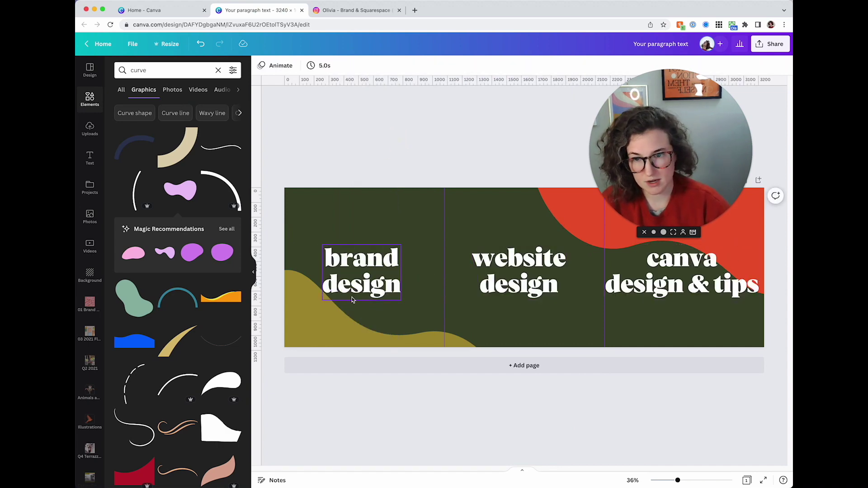
{"action": "left_click", "coordinate": [520, 294]}
{"action": "left_click", "coordinate": [684, 295], "text": "shift"}
{"action": "left_click", "coordinate": [483, 163]}
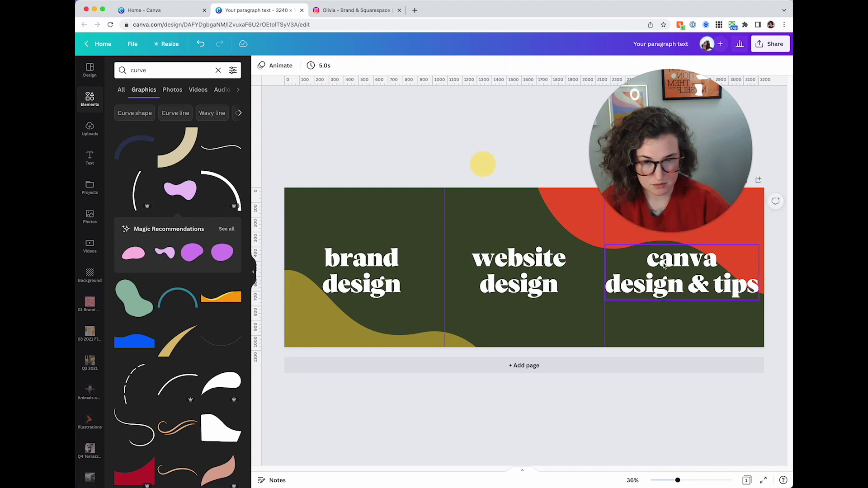
{"action": "left_click", "coordinate": [663, 266]}
{"action": "left_click_drag", "start_coordinate": [759, 273], "coordinate": [710, 272]}
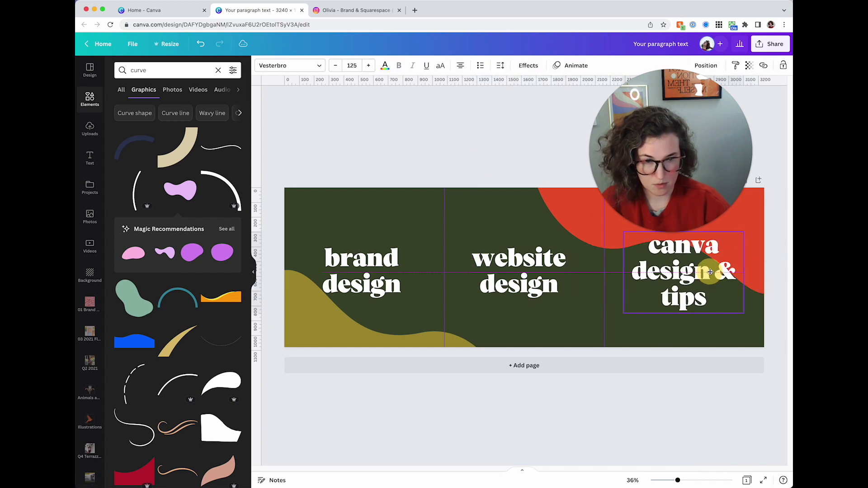
Step: Move the red blob higher and shift the olive blob lower, toward the banner's corner, away from the captions
{"action": "left_click_drag", "start_coordinate": [567, 221], "coordinate": [571, 189]}
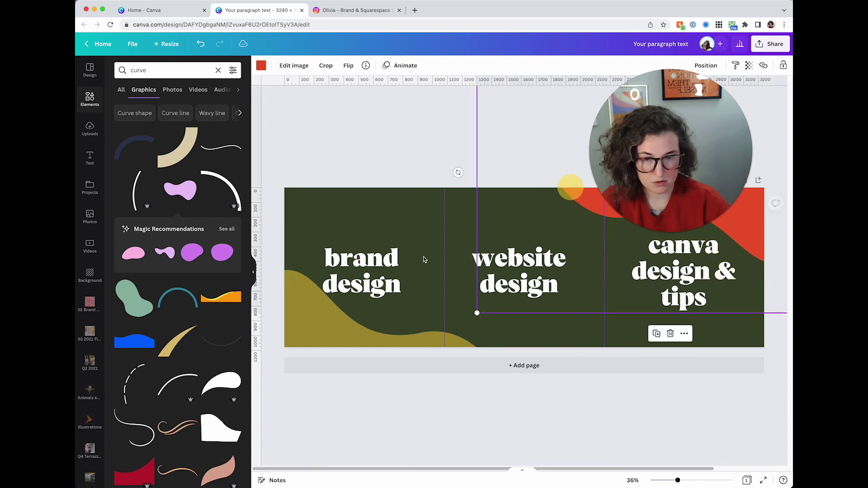
{"action": "left_click", "coordinate": [314, 324]}
{"action": "left_click_drag", "start_coordinate": [313, 328], "coordinate": [295, 336]}
{"action": "left_click", "coordinate": [361, 147]}
Step: Reword the first caption to "brand & logo design" on two lines and move it slightly higher
{"action": "left_click", "coordinate": [362, 272]}
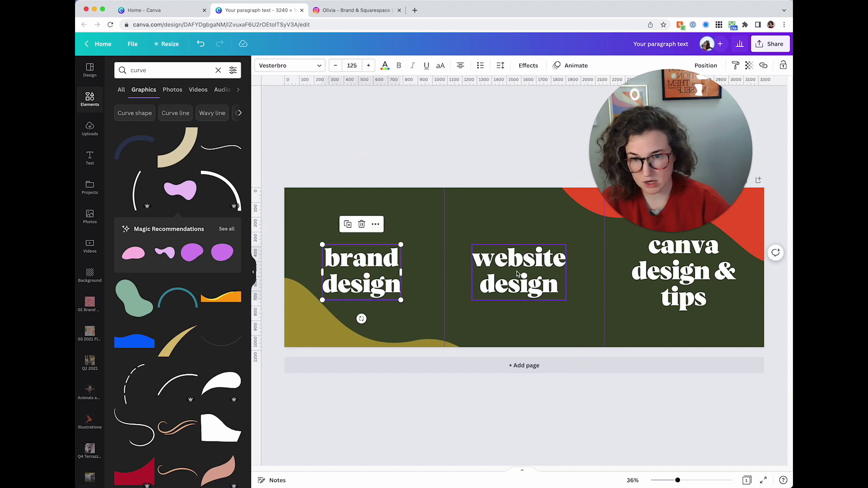
{"action": "left_click", "coordinate": [515, 273]}
{"action": "left_click", "coordinate": [492, 154]}
{"action": "left_click", "coordinate": [383, 271]}
{"action": "left_click", "coordinate": [384, 265]}
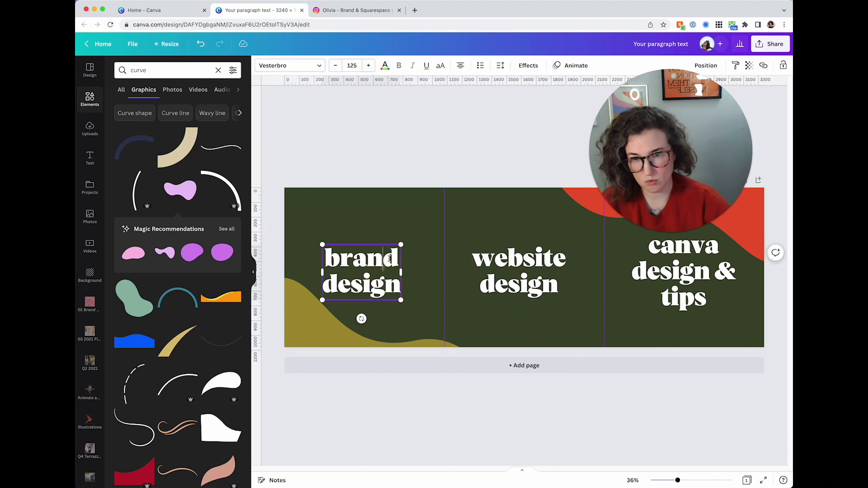
{"action": "type", "text": "&"}
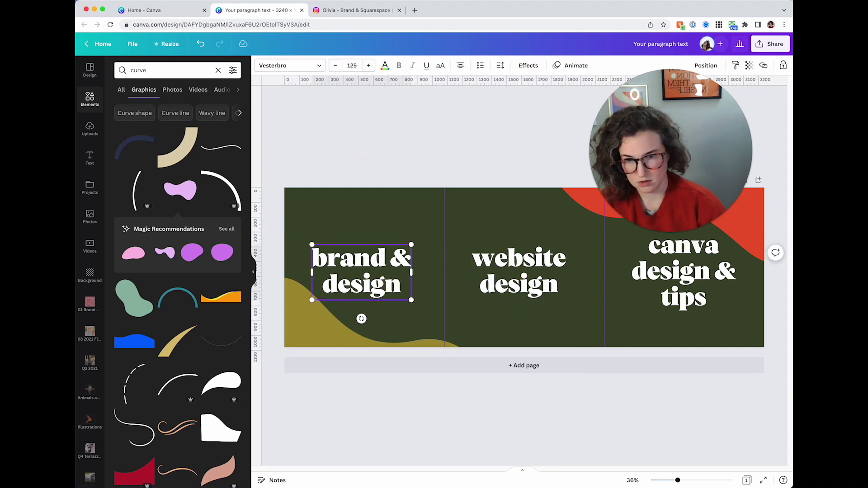
{"action": "key", "text": "Return"}
{"action": "type", "text": "logo"}
{"action": "key", "text": "Delete"}
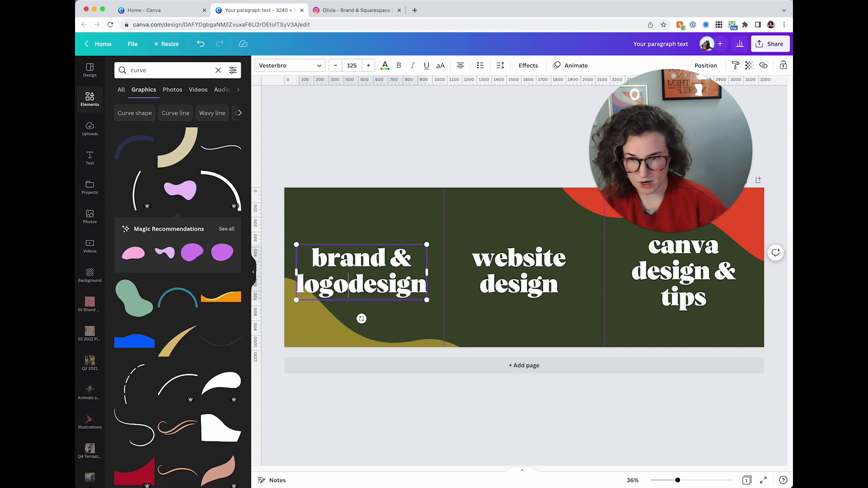
{"action": "left_click", "coordinate": [416, 140]}
{"action": "left_click_drag", "start_coordinate": [420, 266], "coordinate": [420, 262]}
Step: Set the font size of all three captions to 115 and nudge the "brand & logo design" caption slightly right
{"action": "left_click", "coordinate": [502, 267], "text": "shift"}
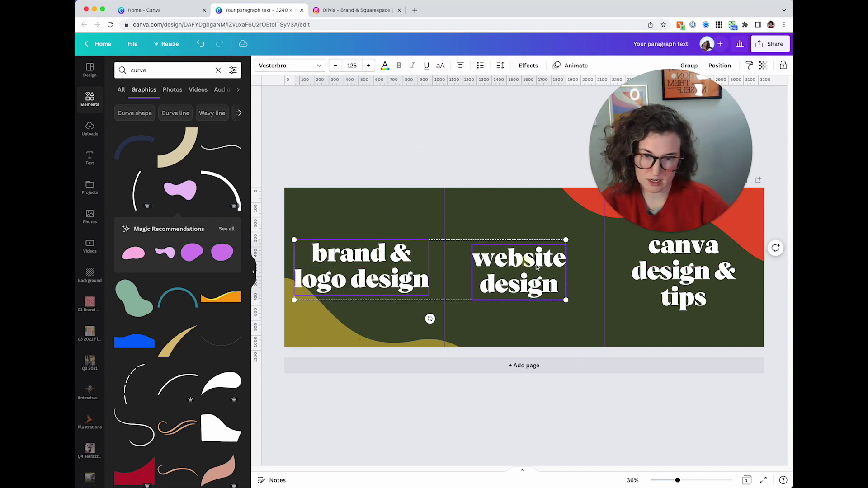
{"action": "left_click", "coordinate": [652, 269], "text": "shift"}
{"action": "left_click", "coordinate": [353, 67]}
{"action": "type", "text": "11"}
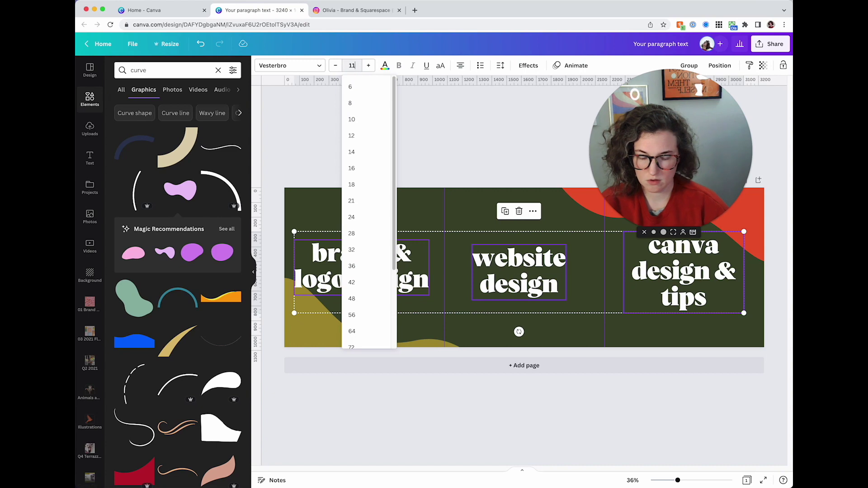
{"action": "type", "text": "5"}
{"action": "key", "text": "Return"}
{"action": "left_click", "coordinate": [395, 137]}
{"action": "left_click_drag", "start_coordinate": [389, 245], "coordinate": [392, 246]}
{"action": "left_click", "coordinate": [413, 152]}
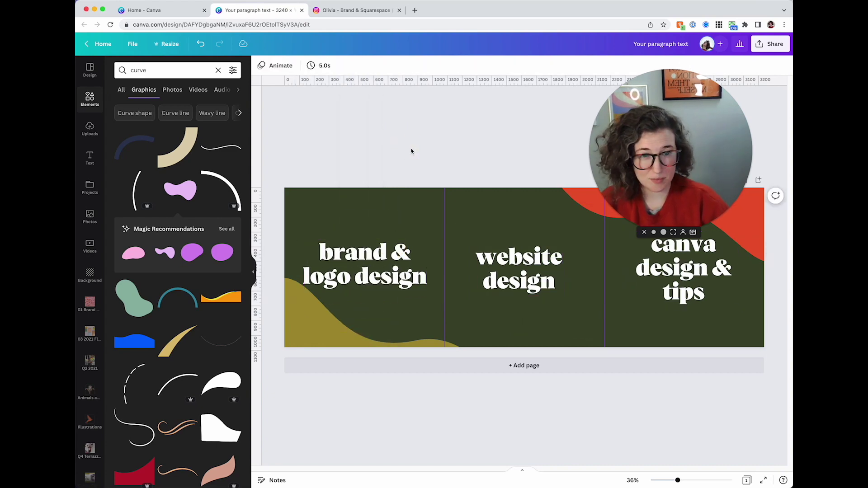
Step: Rotate the olive blob slightly and reposition it so it stays within the first square
{"action": "left_click", "coordinate": [372, 316]}
{"action": "left_click_drag", "start_coordinate": [351, 326], "coordinate": [351, 321]}
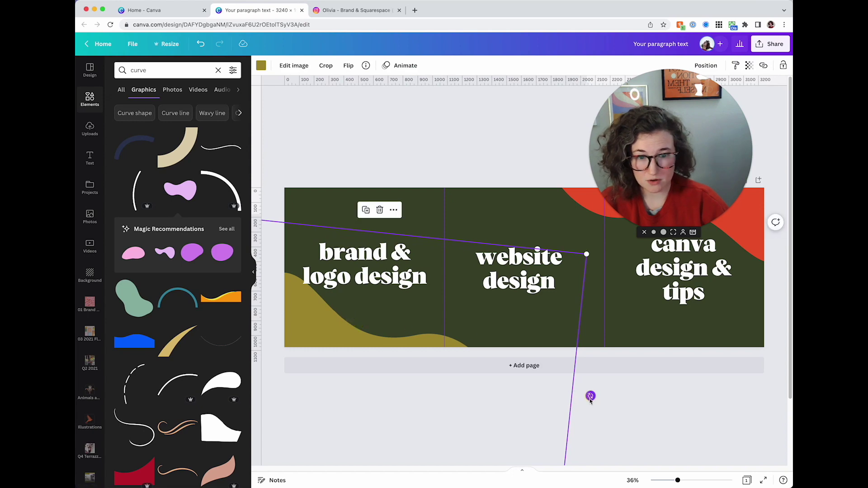
{"action": "left_click_drag", "start_coordinate": [590, 396], "coordinate": [582, 248]}
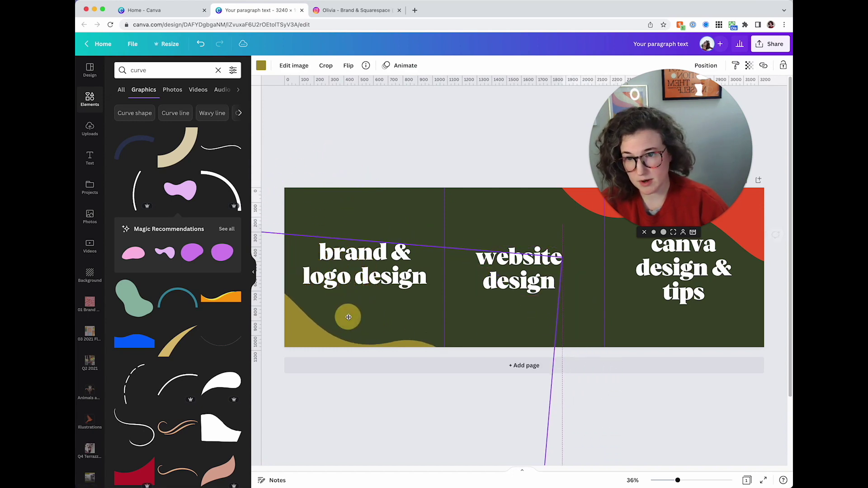
{"action": "left_click", "coordinate": [355, 151]}
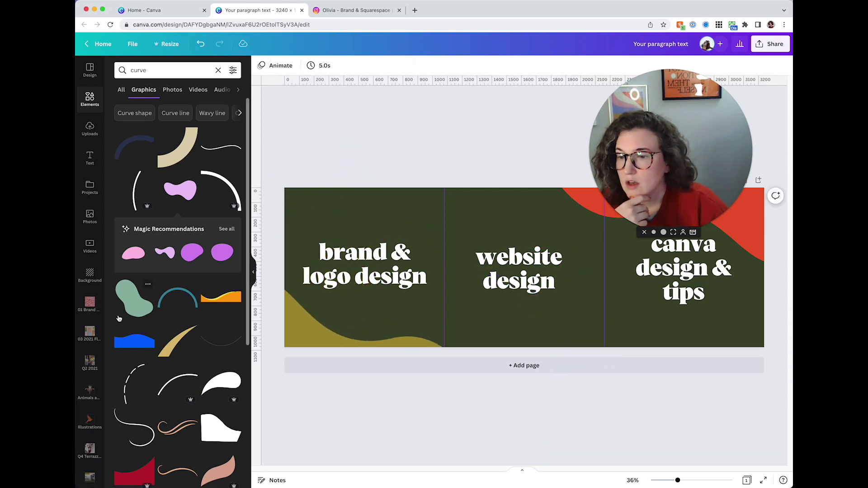
Step: Open the 02 Icon Suite folder and place its color swatches graphic in the upper part of the first square
{"action": "scroll", "coordinate": [89, 298], "scroll_direction": "down", "scroll_amount": 10}
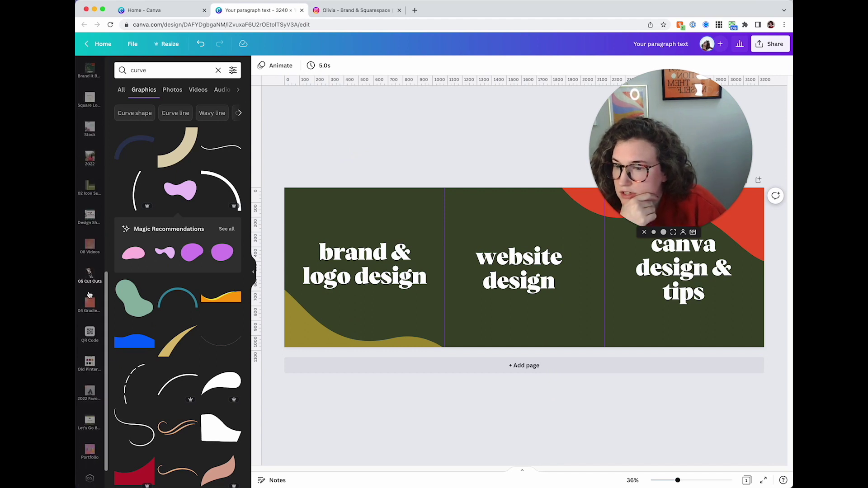
{"action": "scroll", "coordinate": [89, 295], "scroll_direction": "down", "scroll_amount": 2}
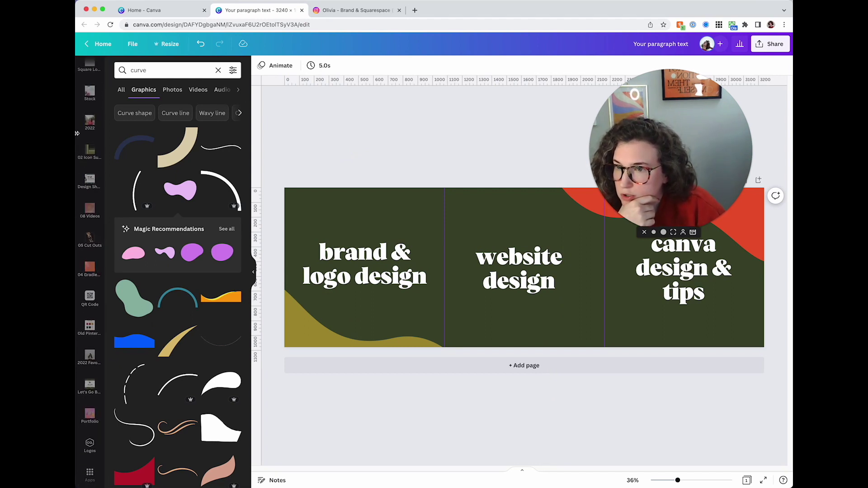
{"action": "left_click", "coordinate": [90, 150]}
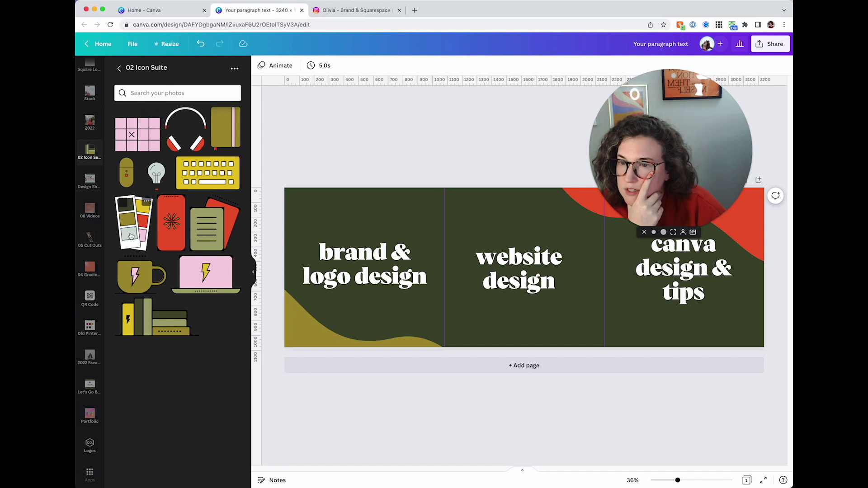
{"action": "left_click_drag", "start_coordinate": [130, 236], "coordinate": [374, 247]}
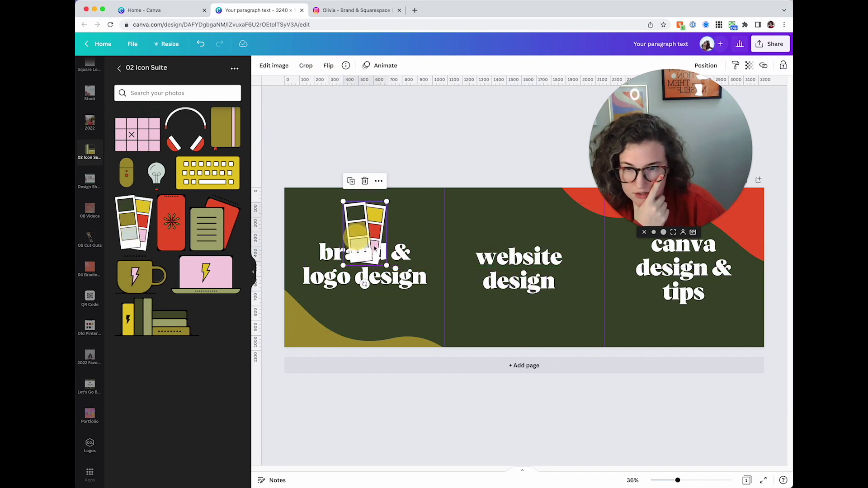
{"action": "left_click", "coordinate": [388, 271]}
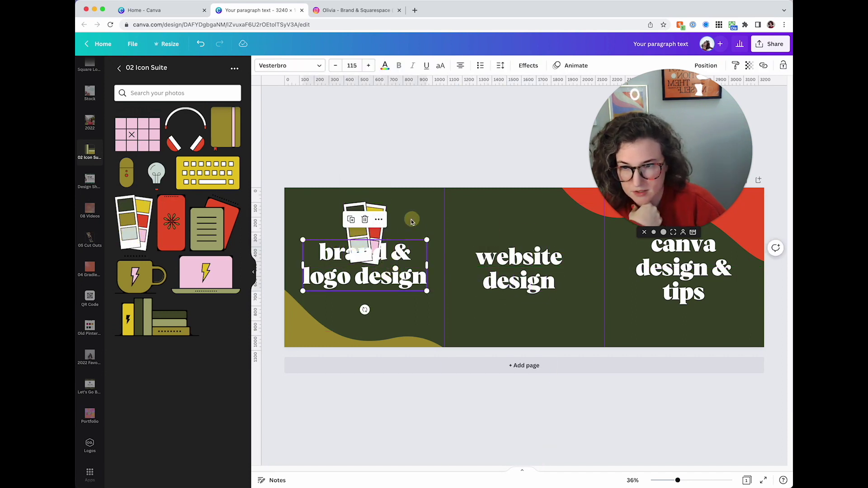
Step: Add the pink laptop graphic from the icon suite, shrunk and placed above the "website design" caption, with that caption moved lower
{"action": "left_click_drag", "start_coordinate": [206, 278], "coordinate": [512, 296]}
{"action": "left_click", "coordinate": [525, 222]}
{"action": "key", "text": "super+z"}
{"action": "key", "text": "super+z"}
{"action": "left_click", "coordinate": [463, 202]}
{"action": "left_click_drag", "start_coordinate": [520, 254], "coordinate": [520, 229]}
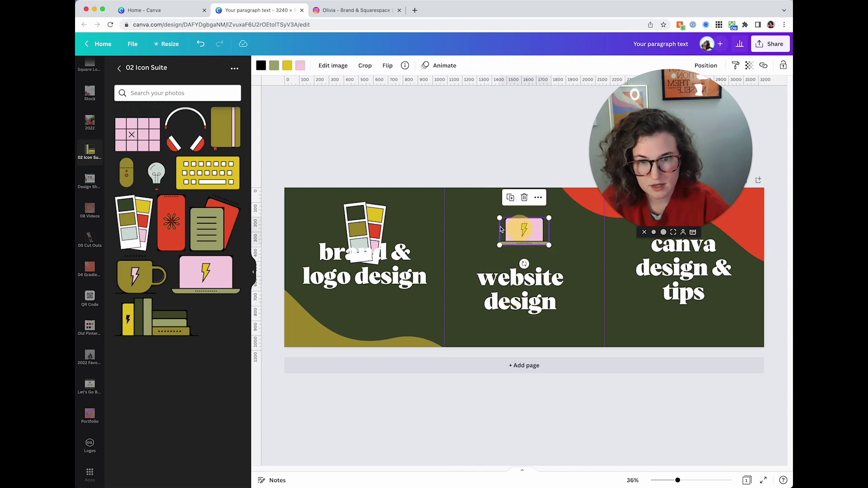
Step: Scale the "brand & logo design" caption to about size 99.7, move it lower, and shrink the color swatches graphic above it
{"action": "left_click_drag", "start_coordinate": [420, 253], "coordinate": [370, 243]}
{"action": "left_click", "coordinate": [366, 230]}
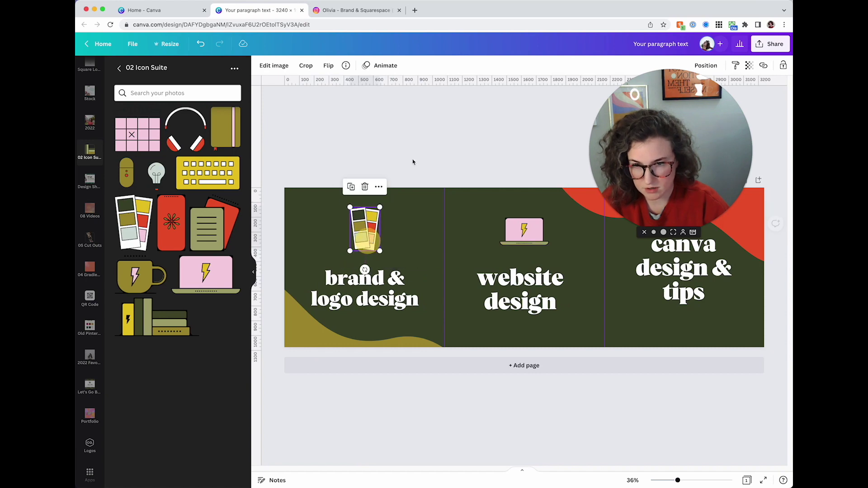
{"action": "left_click", "coordinate": [412, 161]}
Step: Move the "canva design & tips" caption lower and add the lightning-bolt mug graphic, scaled down, above it
{"action": "left_click", "coordinate": [676, 310]}
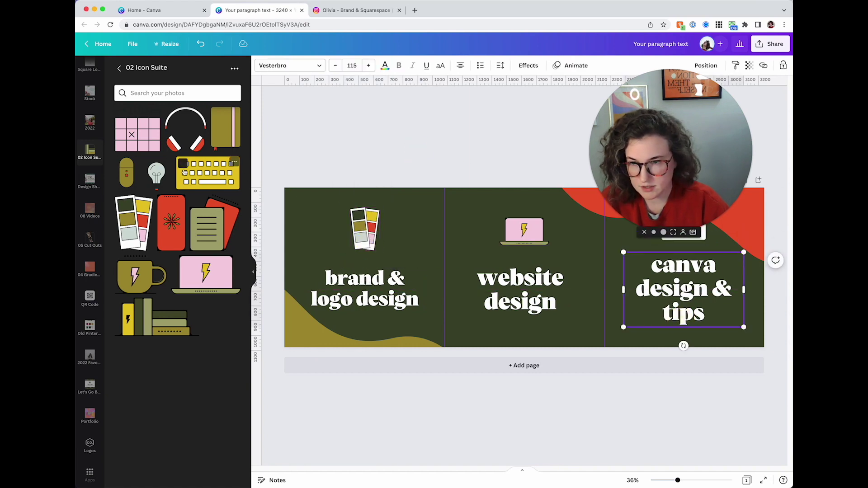
{"action": "left_click", "coordinate": [151, 283]}
{"action": "left_click_drag", "start_coordinate": [523, 271], "coordinate": [604, 262]}
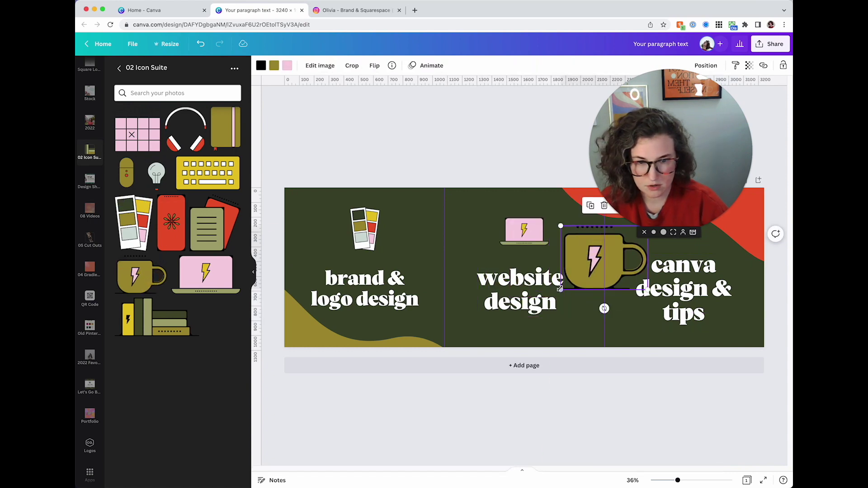
{"action": "left_click_drag", "start_coordinate": [559, 288], "coordinate": [680, 239]}
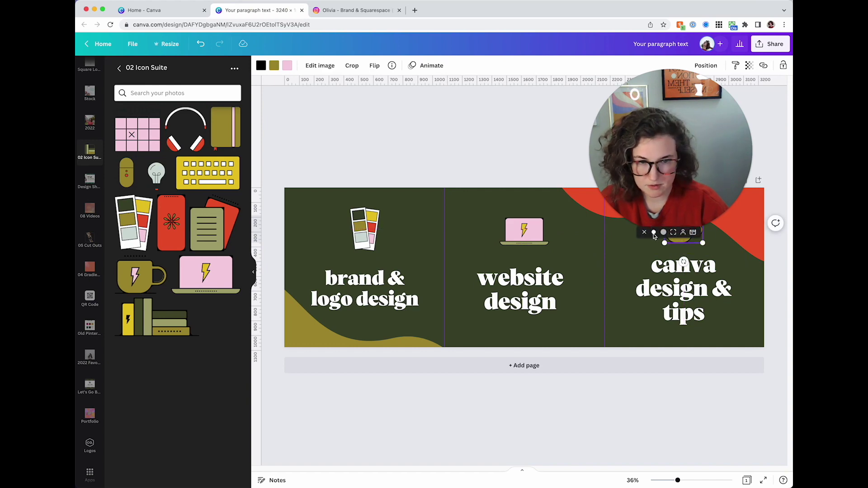
{"action": "left_click", "coordinate": [654, 234]}
{"action": "left_click_drag", "start_coordinate": [640, 199], "coordinate": [705, 116]}
{"action": "left_click", "coordinate": [568, 162]}
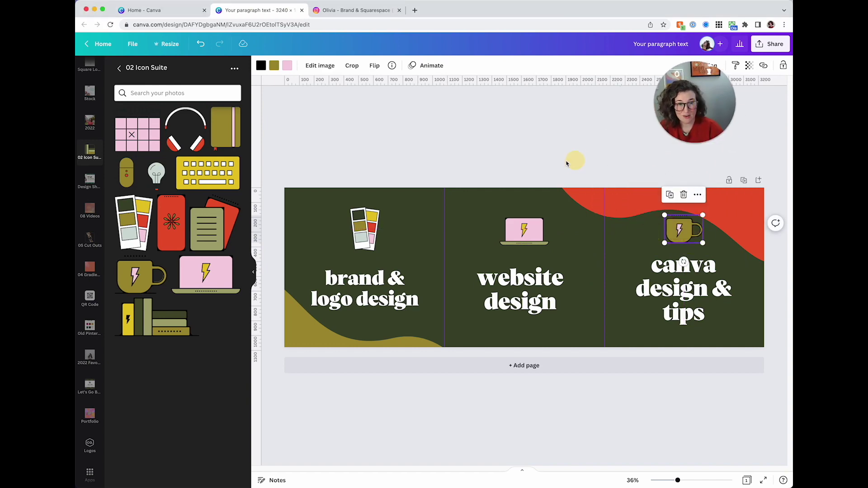
Step: Delete the olive and red wavy blobs and nudge the "canva design & tips" caption slightly left
{"action": "left_click", "coordinate": [384, 344]}
{"action": "key", "text": "Delete"}
{"action": "left_click", "coordinate": [640, 206]}
{"action": "key", "text": "Delete"}
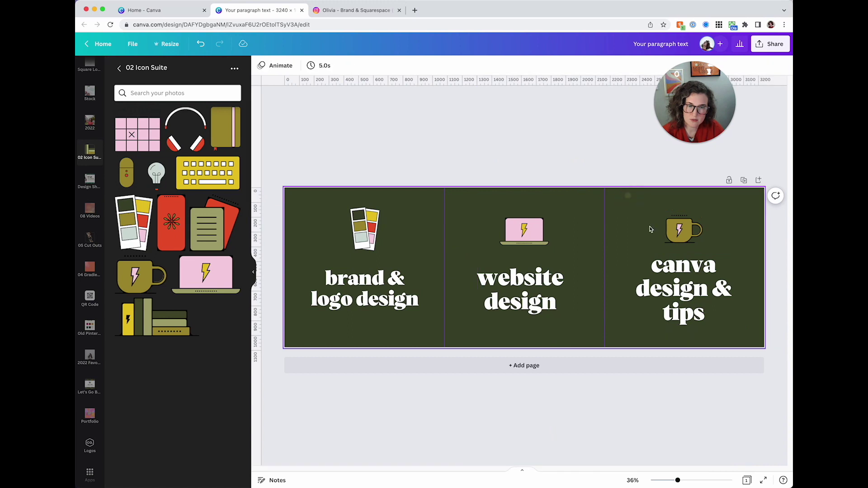
{"action": "left_click_drag", "start_coordinate": [671, 275], "coordinate": [669, 275]}
{"action": "left_click", "coordinate": [620, 198]}
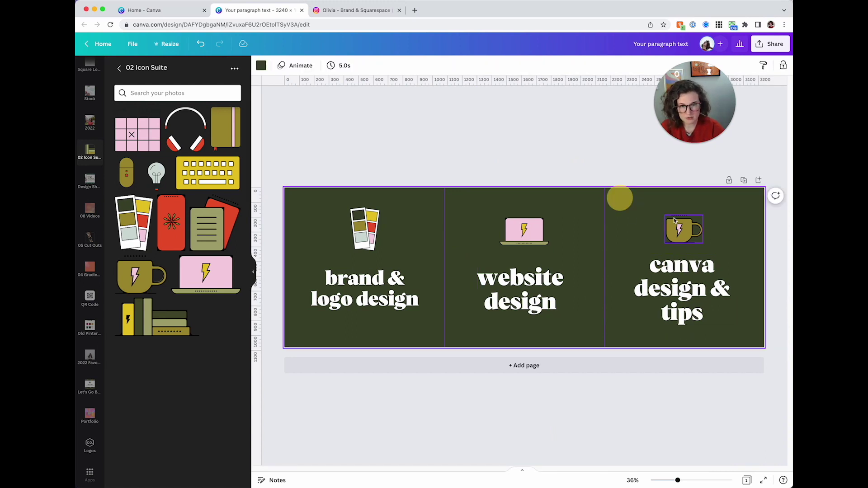
Step: Recolor the mug's olive body with the red from the 2023 Let's Go Studio palette
{"action": "left_click", "coordinate": [674, 217]}
{"action": "left_click", "coordinate": [274, 66]}
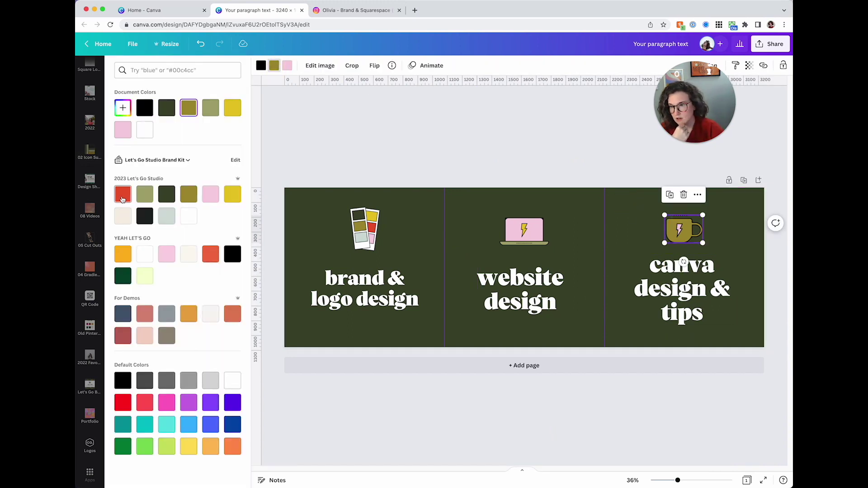
{"action": "left_click", "coordinate": [122, 195]}
{"action": "left_click", "coordinate": [421, 145]}
Step: Try recoloring the mug's black outline with the white from the 2023 Let's Go Studio palette
{"action": "left_click", "coordinate": [684, 231]}
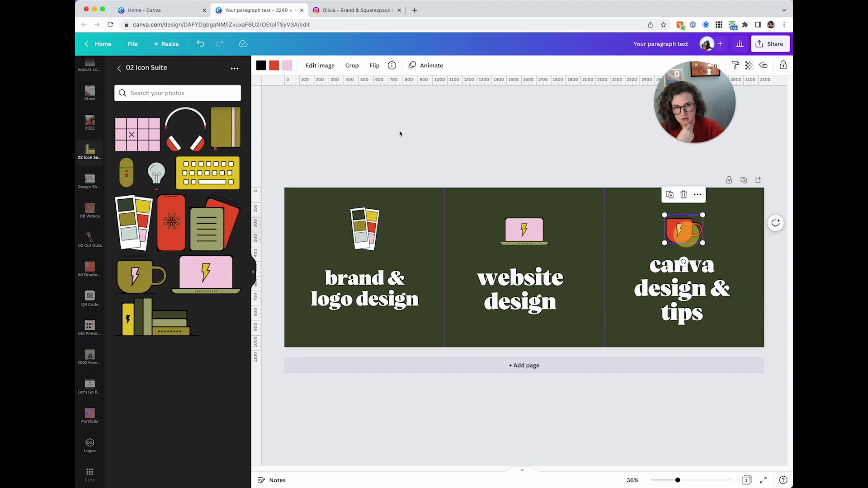
{"action": "left_click", "coordinate": [261, 66]}
{"action": "left_click", "coordinate": [189, 225]}
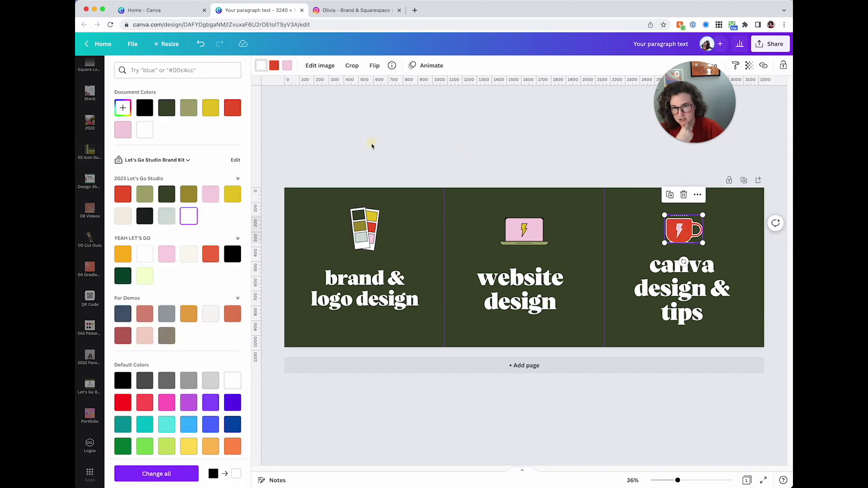
{"action": "left_click", "coordinate": [420, 144]}
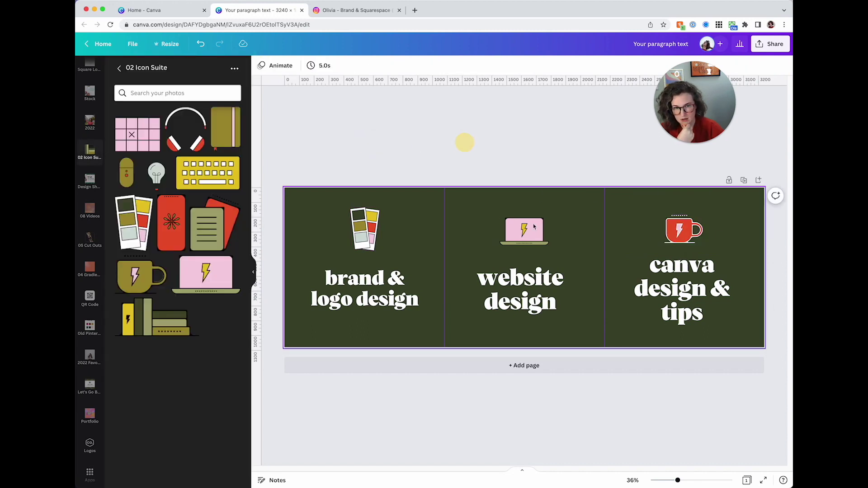
{"action": "left_click", "coordinate": [550, 161]}
Step: Set the line spacing of the "brand & logo design" caption to 0.88
{"action": "left_click", "coordinate": [400, 274]}
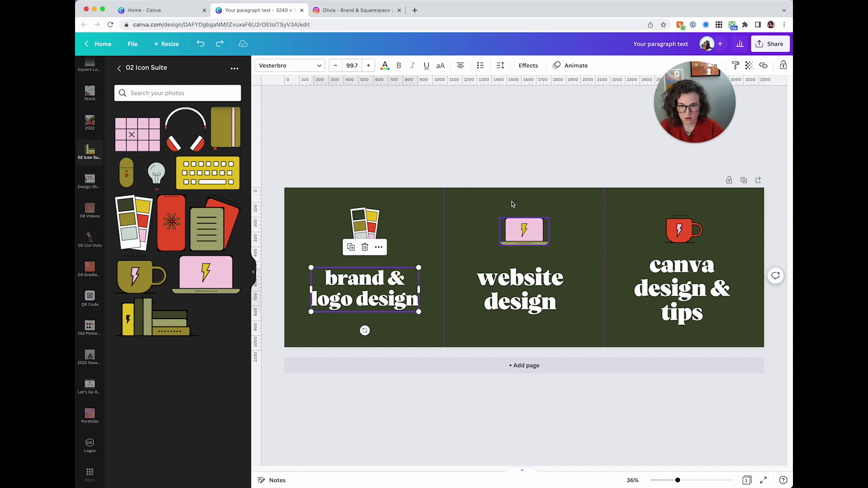
{"action": "left_click", "coordinate": [501, 65]}
{"action": "left_click_drag", "start_coordinate": [530, 124], "coordinate": [525, 124]}
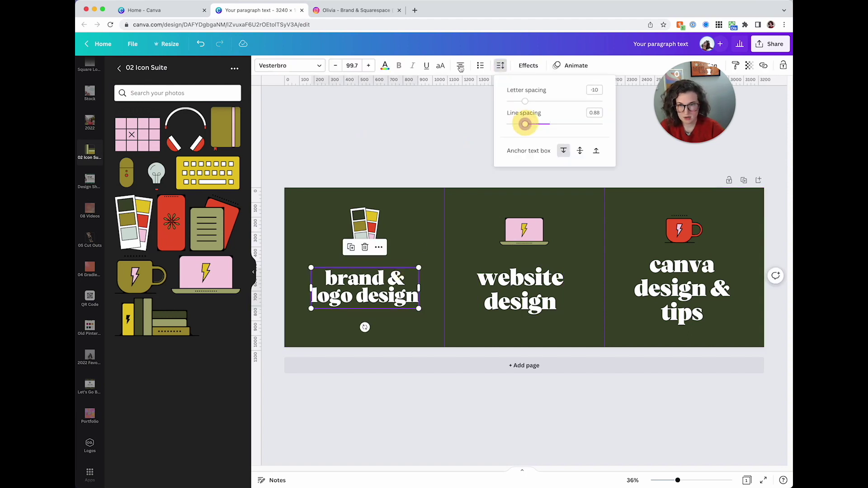
Step: Copy the "brand & logo design" caption's text style onto the "website design" and "canva design & tips" captions
{"action": "left_click", "coordinate": [735, 66]}
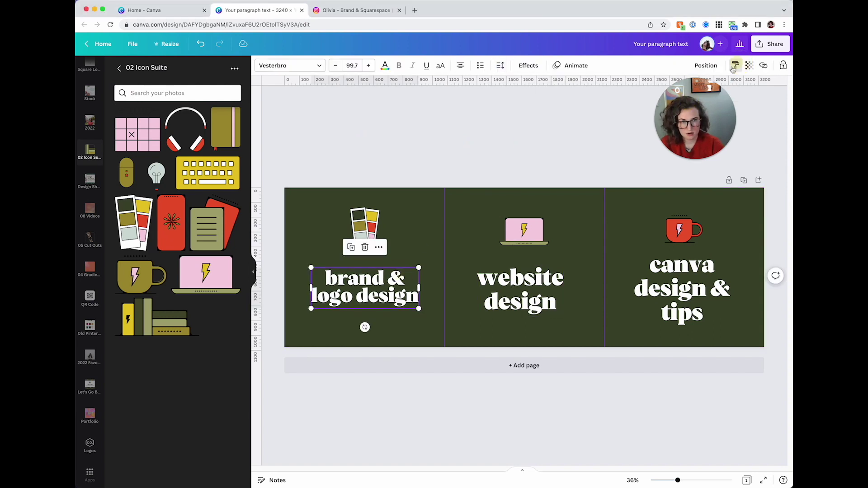
{"action": "left_click", "coordinate": [509, 286]}
{"action": "left_click", "coordinate": [737, 66]}
{"action": "left_click", "coordinate": [677, 277]}
{"action": "left_click", "coordinate": [567, 158]}
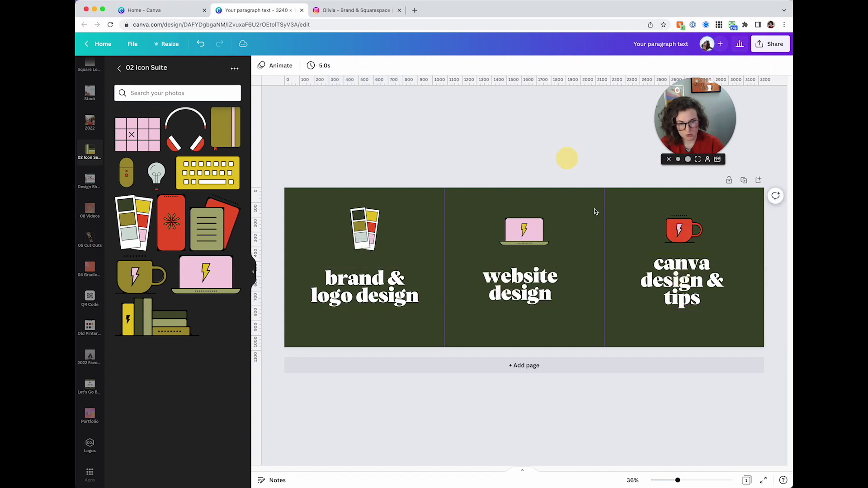
Step: Lower the "canva design & tips" caption and fine-tune the positions of the other two captions below their icons
{"action": "left_click_drag", "start_coordinate": [662, 274], "coordinate": [663, 283]}
{"action": "left_click_drag", "start_coordinate": [543, 286], "coordinate": [543, 289]}
{"action": "left_click_drag", "start_coordinate": [410, 293], "coordinate": [408, 294]}
{"action": "left_click", "coordinate": [436, 140]}
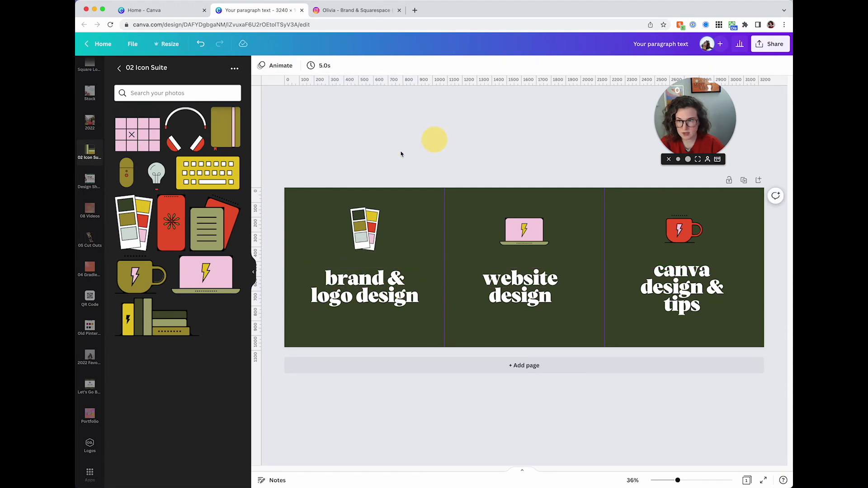
Step: Add the round white Let's Go Studio badge logo, cropped by the upper edge between the first two squares, and enlarge it
{"action": "scroll", "coordinate": [91, 335], "scroll_direction": "down", "scroll_amount": 1}
{"action": "left_click", "coordinate": [90, 444]}
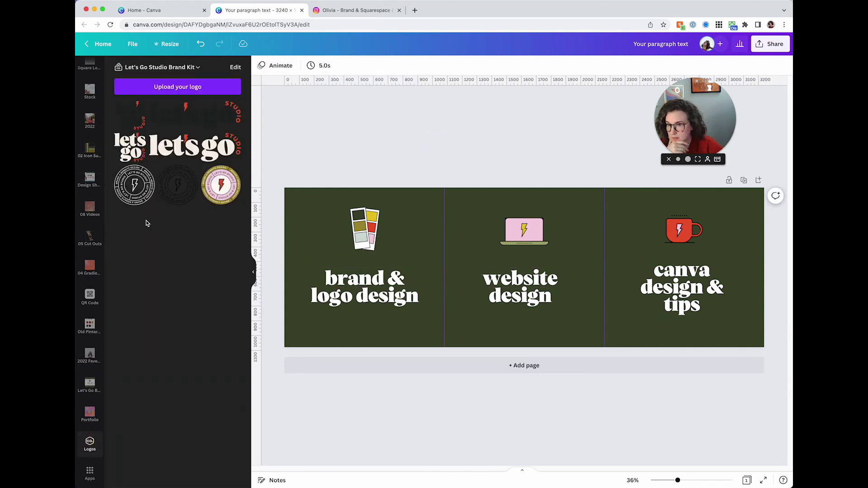
{"action": "left_click", "coordinate": [136, 199]}
{"action": "left_click_drag", "start_coordinate": [498, 262], "coordinate": [427, 187]}
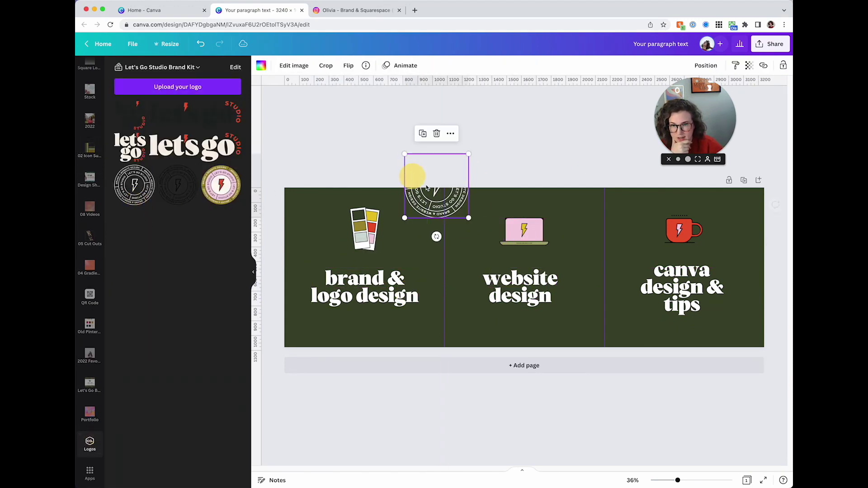
{"action": "left_click_drag", "start_coordinate": [467, 217], "coordinate": [485, 234]}
Step: Recolor the badge logo with the olive from the 2023 Let's Go Studio palette
{"action": "left_click", "coordinate": [261, 65]}
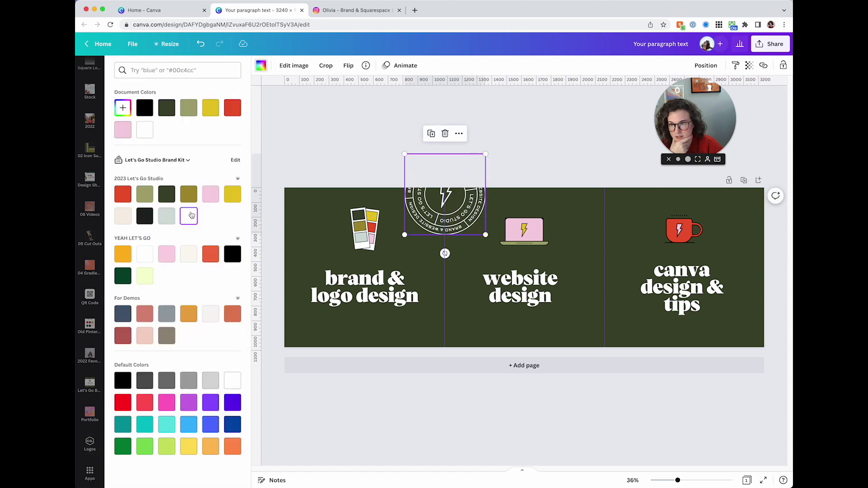
{"action": "left_click", "coordinate": [188, 193]}
{"action": "left_click", "coordinate": [324, 132]}
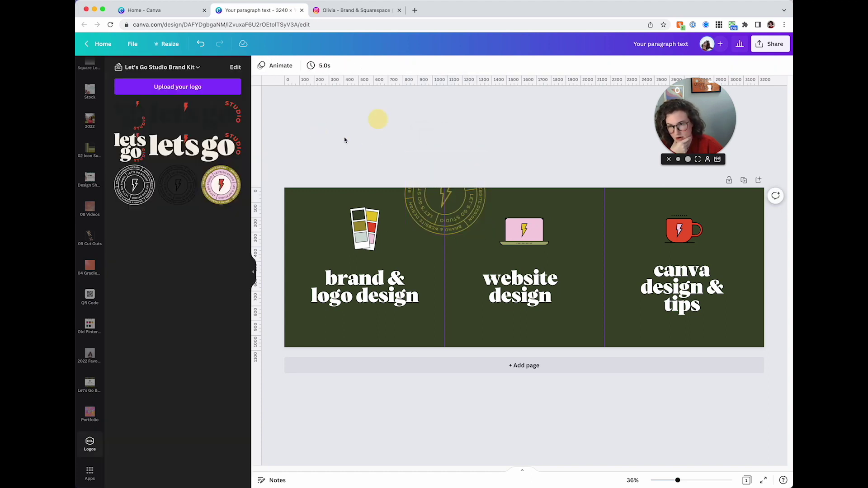
Step: Add the 2022 folder's photo of the woman holding a laptop to the banner's lower edge near the third square and enlarge it
{"action": "scroll", "coordinate": [89, 245], "scroll_direction": "up", "scroll_amount": 2}
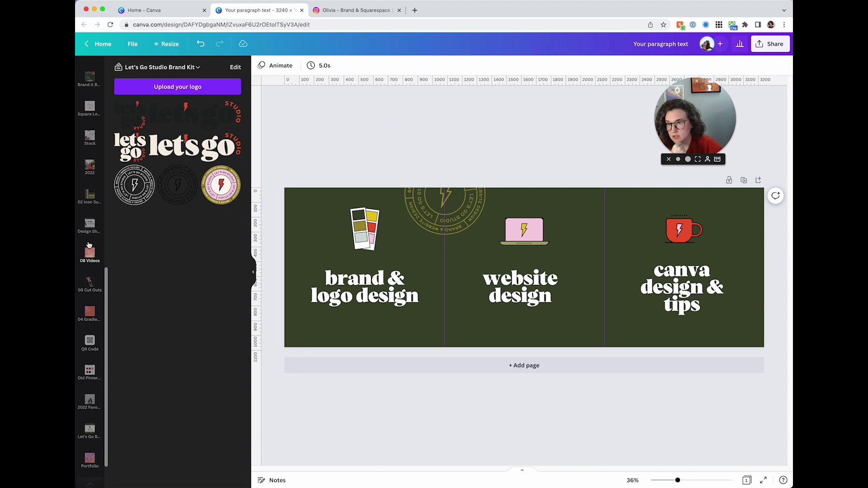
{"action": "left_click", "coordinate": [91, 167]}
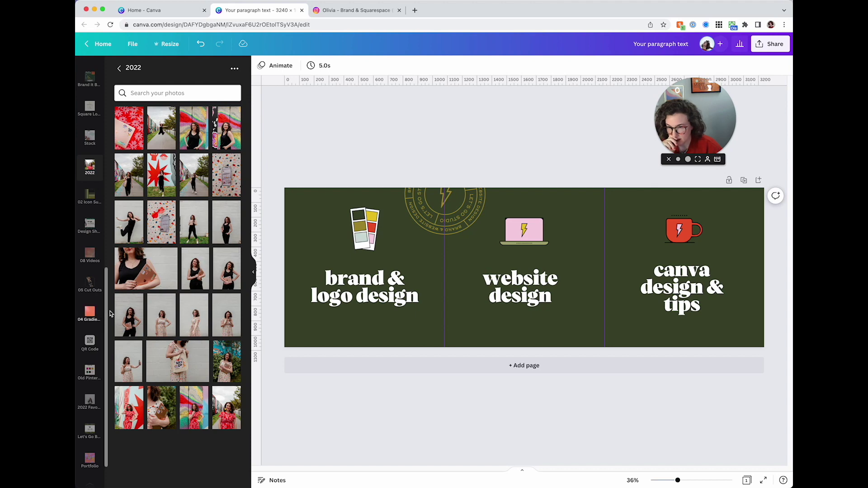
{"action": "left_click", "coordinate": [222, 288]}
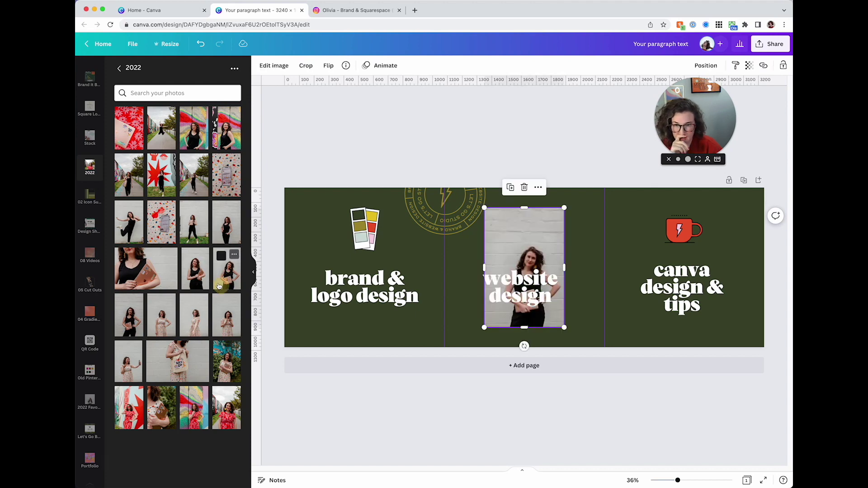
{"action": "left_click_drag", "start_coordinate": [516, 235], "coordinate": [597, 258]}
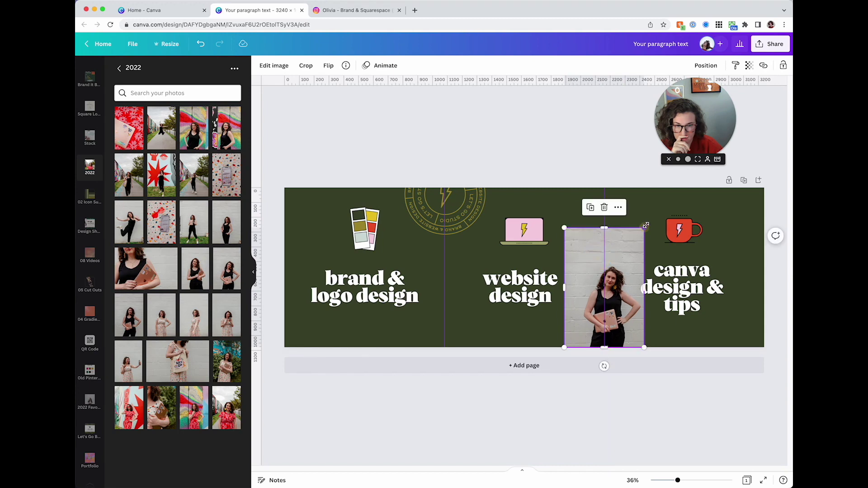
{"action": "left_click_drag", "start_coordinate": [646, 225], "coordinate": [678, 178]}
Step: Remove the background from the woman's photo
{"action": "left_click", "coordinate": [274, 65]}
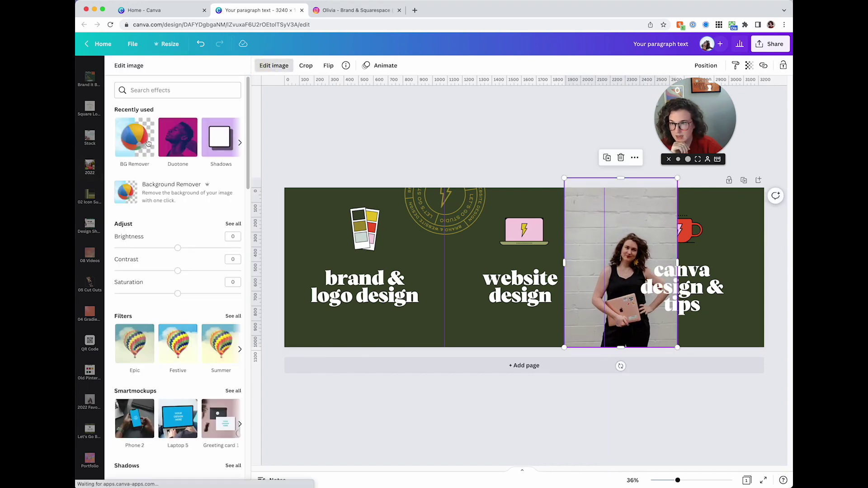
{"action": "left_click", "coordinate": [148, 143]}
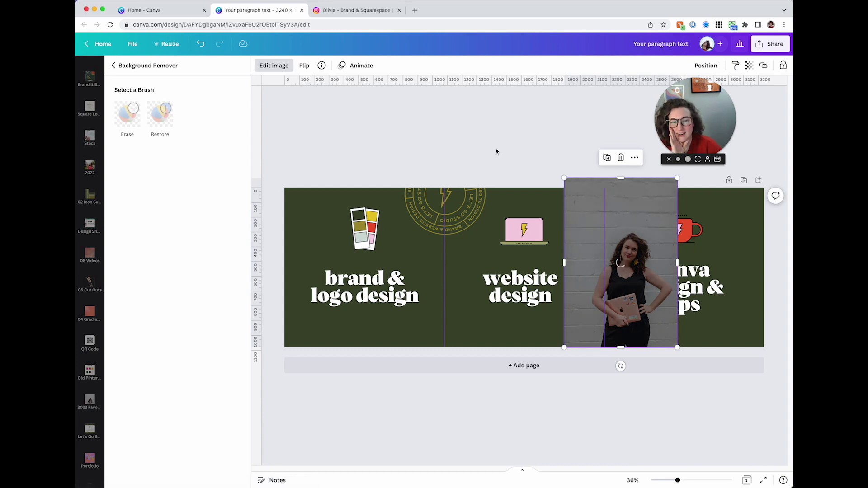
{"action": "left_click", "coordinate": [89, 167]}
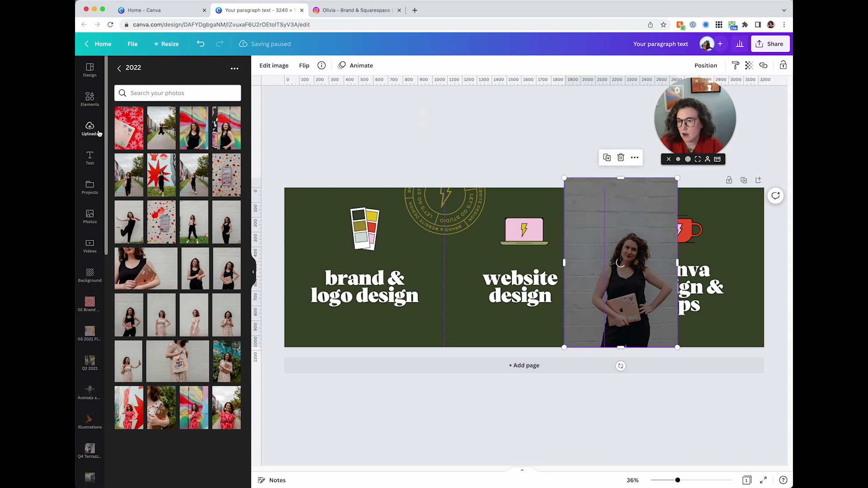
Step: Search the graphics for "y2k" and add the dark wavy-lines graphic to the banner
{"action": "left_click", "coordinate": [90, 97]}
{"action": "double_click", "coordinate": [145, 71]}
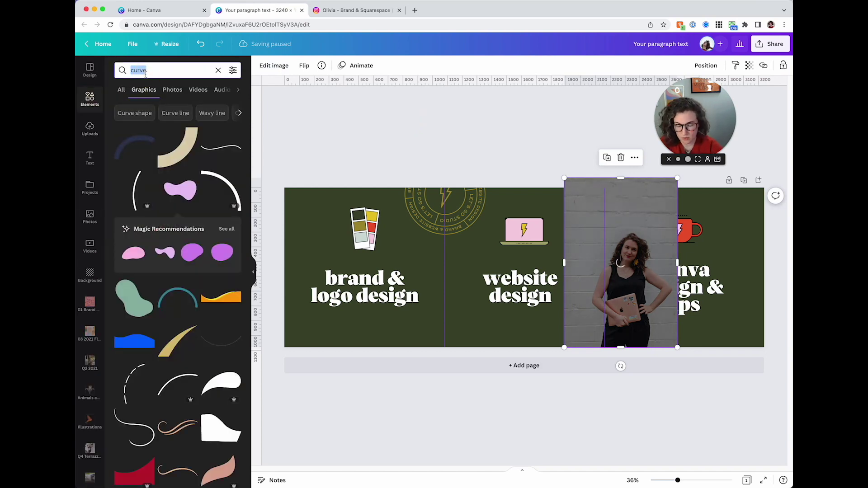
{"action": "type", "text": "y2k"}
{"action": "key", "text": "Return"}
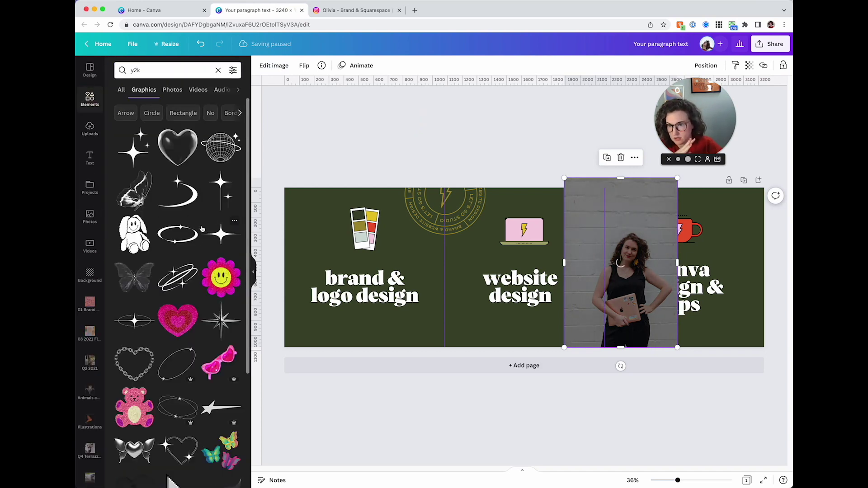
{"action": "scroll", "coordinate": [202, 229], "scroll_direction": "down", "scroll_amount": 5}
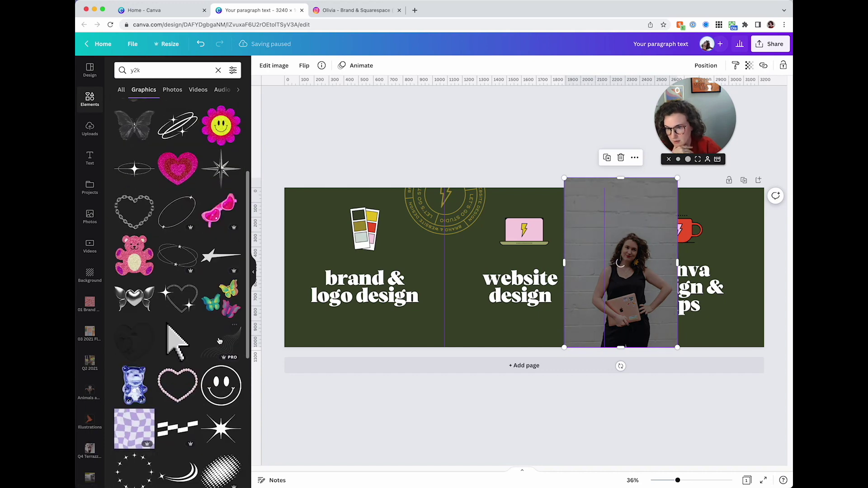
{"action": "left_click", "coordinate": [219, 341]}
Step: Enlarge the wavy-lines graphic to about 1,648 × 1,259 px and position it across the first two squares
{"action": "left_click_drag", "start_coordinate": [519, 263], "coordinate": [413, 312]}
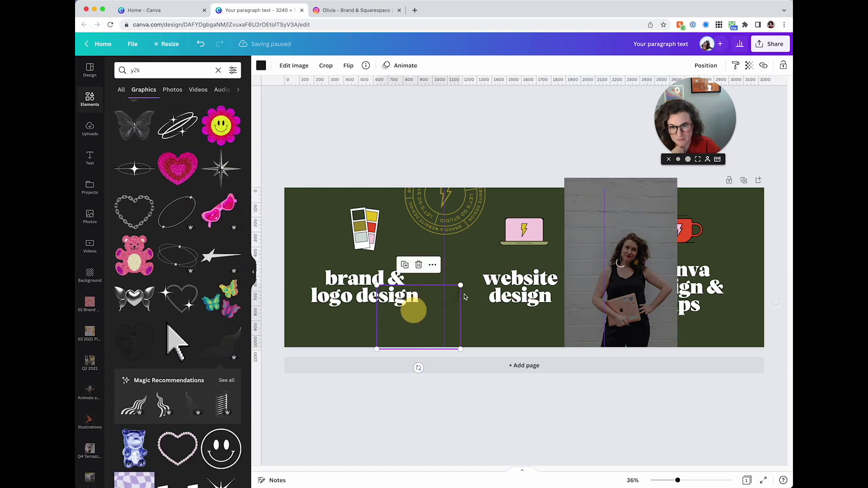
{"action": "mouse_move", "coordinate": [461, 286]}
{"action": "left_mouse_down"}
{"action": "mouse_move", "coordinate": [518, 213]}
{"action": "mouse_move", "coordinate": [602, 144]}
{"action": "left_mouse_up"}
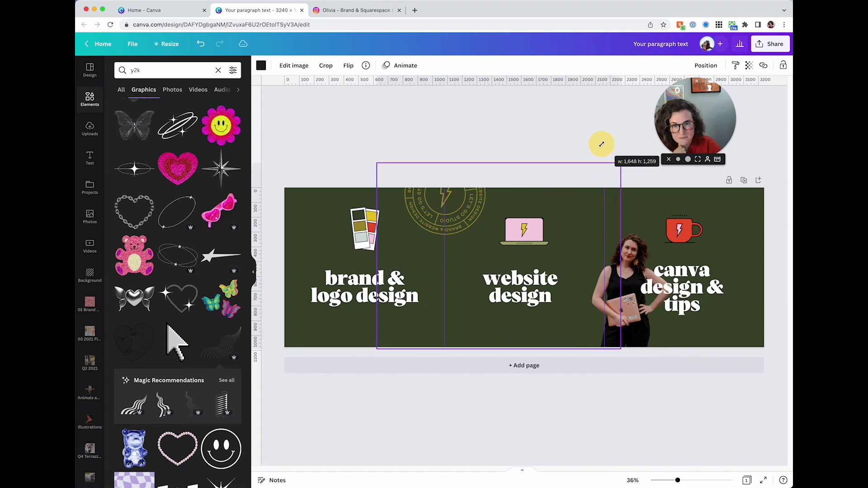
{"action": "left_click_drag", "start_coordinate": [545, 246], "coordinate": [528, 252]}
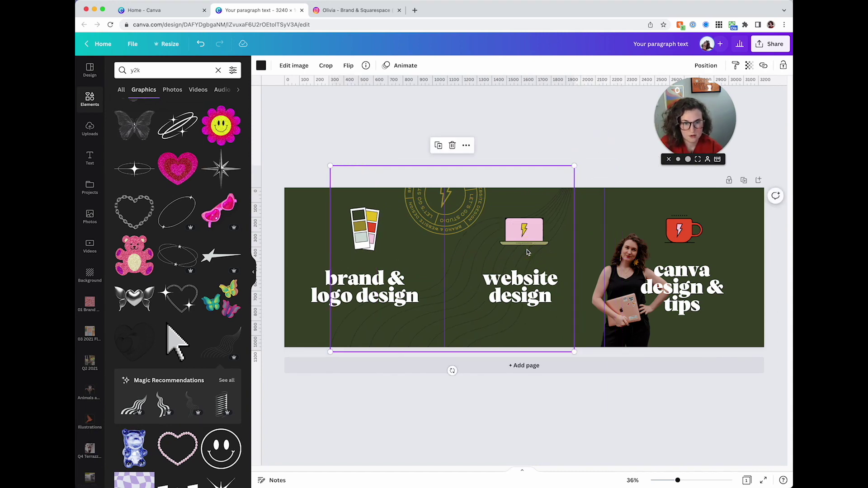
Step: Enlarge the woman's cutout, move it to the third square's outer edge, and shift the "canva design & tips" caption away from it
{"action": "left_click", "coordinate": [629, 254]}
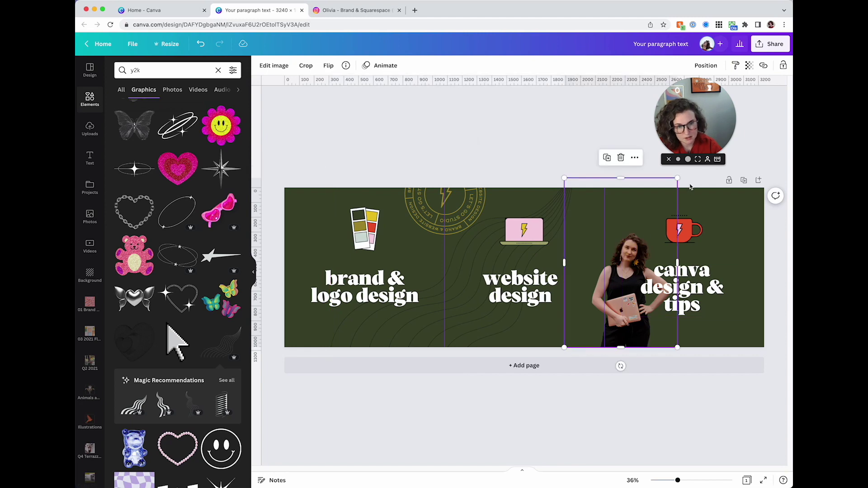
{"action": "left_click_drag", "start_coordinate": [615, 178], "coordinate": [729, 175]}
{"action": "left_click_drag", "start_coordinate": [651, 225], "coordinate": [731, 227]}
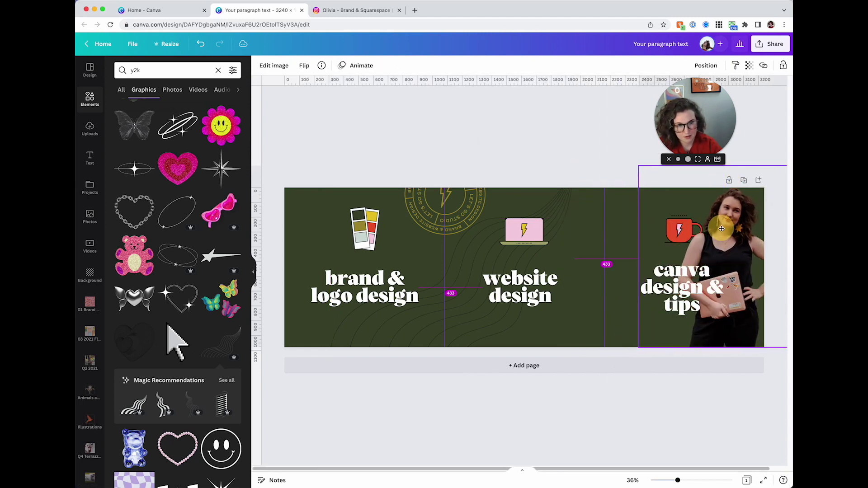
{"action": "left_click_drag", "start_coordinate": [722, 228], "coordinate": [722, 228]}
{"action": "left_click", "coordinate": [667, 279]}
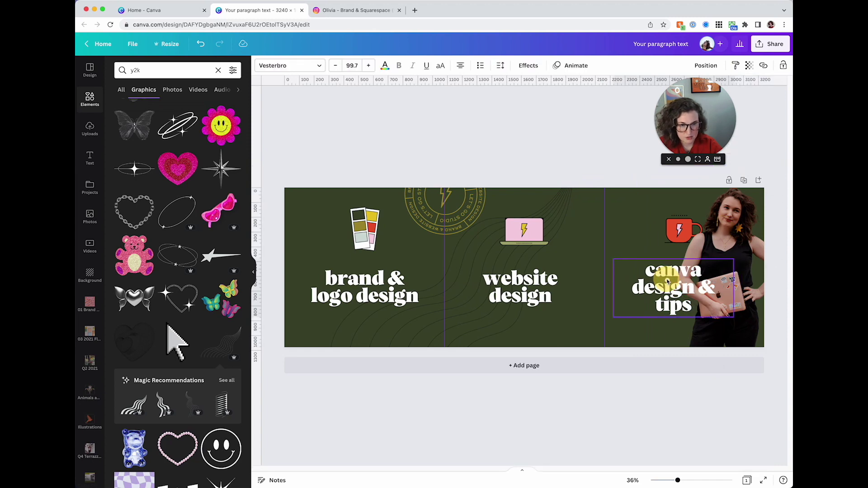
{"action": "left_click", "coordinate": [683, 222]}
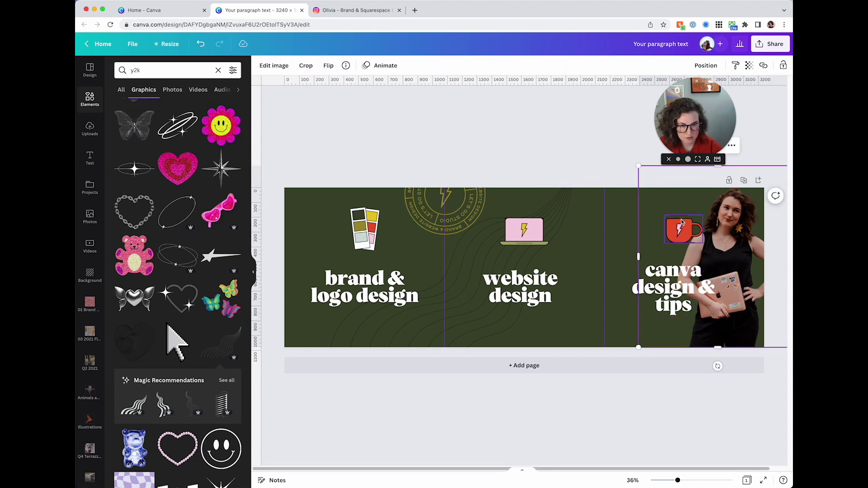
Step: Recolor the wavy-lines graphic pure black and enlarge it slightly
{"action": "left_click", "coordinate": [567, 229]}
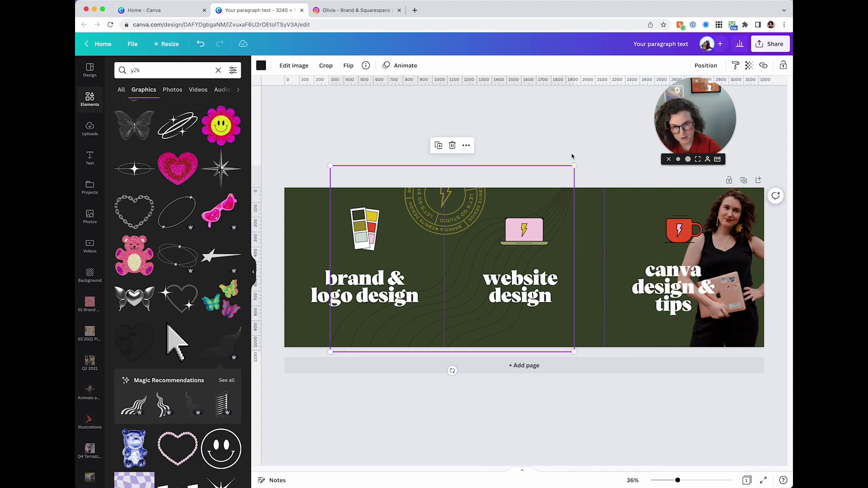
{"action": "left_click", "coordinate": [261, 66]}
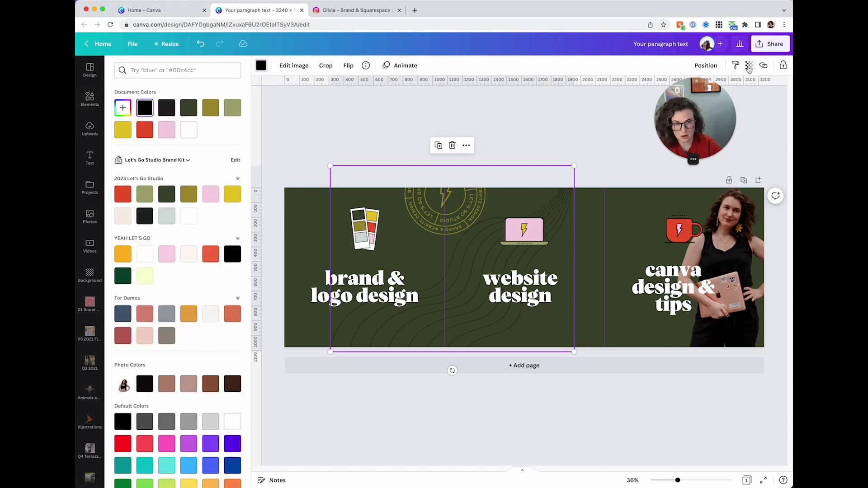
{"action": "left_click", "coordinate": [749, 68]}
{"action": "left_click", "coordinate": [462, 135]}
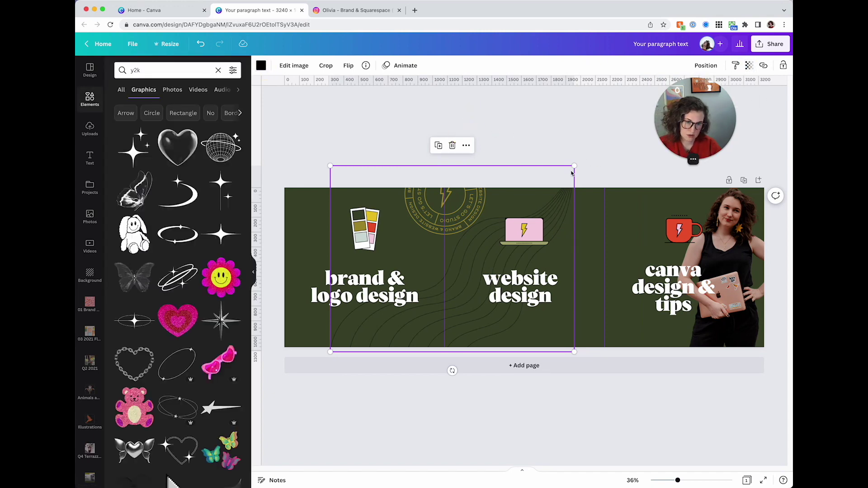
Step: Nudge the olive badge logo toward the first square and rotate it slightly counterclockwise
{"action": "left_click", "coordinate": [446, 226]}
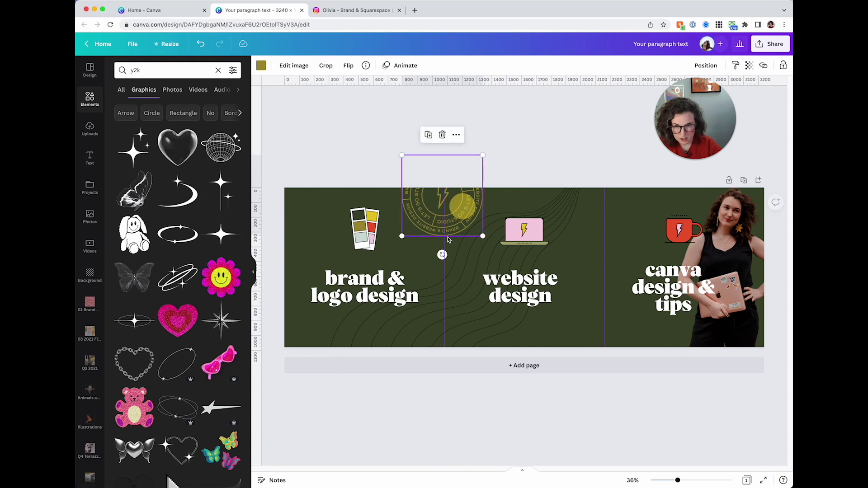
{"action": "left_click_drag", "start_coordinate": [442, 254], "coordinate": [463, 250]}
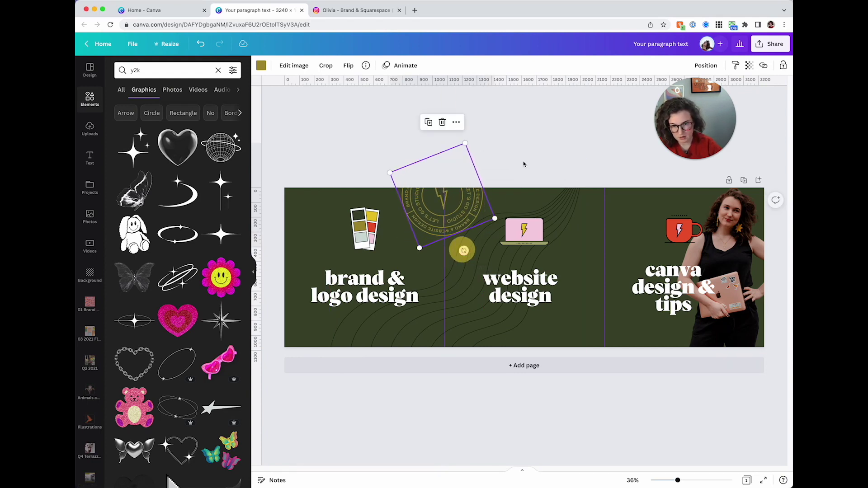
{"action": "left_click", "coordinate": [524, 164]}
Step: Move the "canva design & tips" caption and the woman's cutout slightly further apart, and open the wavy-lines graphic's additional options
{"action": "left_click", "coordinate": [670, 283]}
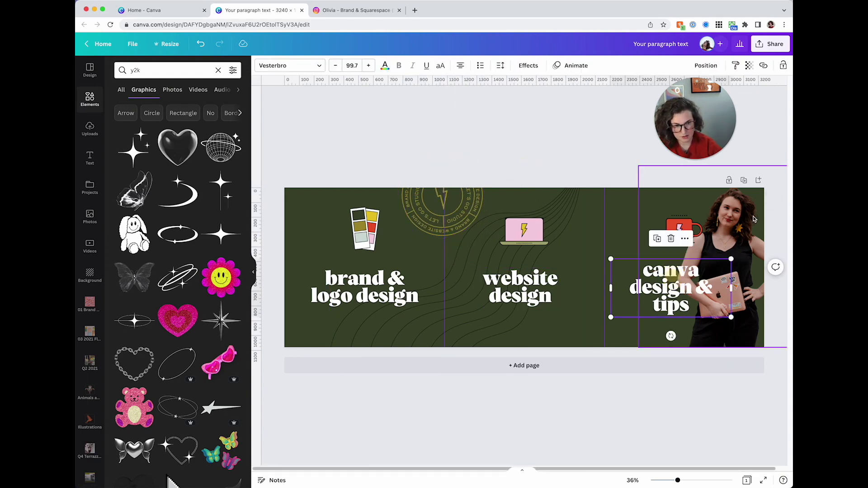
{"action": "left_click_drag", "start_coordinate": [754, 220], "coordinate": [762, 217]}
{"action": "left_click", "coordinate": [564, 211]}
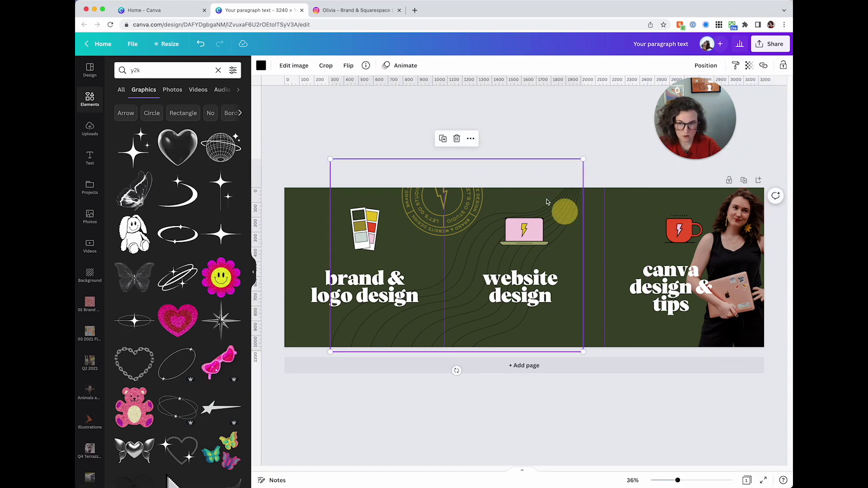
{"action": "left_click", "coordinate": [471, 138]}
Step: Add the thin oval-with-sparkle graphic at the banner's lower edge between the second and third squares, recolored in a light palette color
{"action": "left_click", "coordinate": [187, 364]}
{"action": "left_click_drag", "start_coordinate": [557, 252], "coordinate": [623, 325]}
{"action": "left_click", "coordinate": [262, 66]}
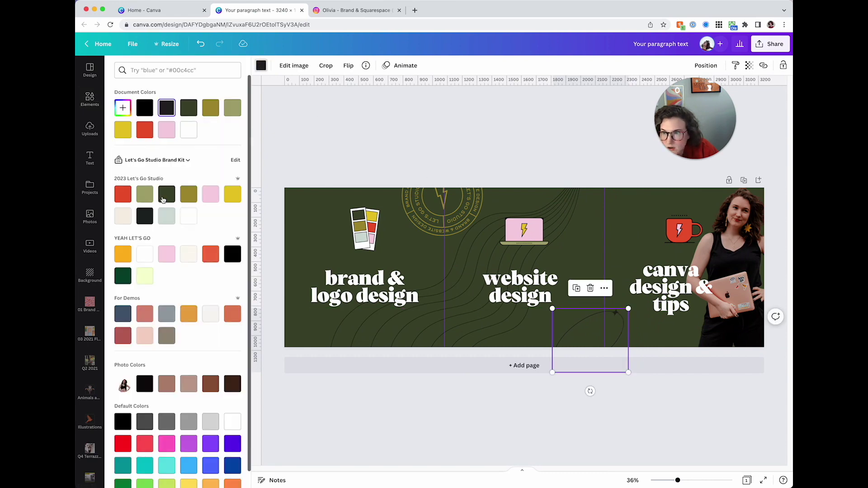
{"action": "left_click", "coordinate": [396, 147]}
Step: Add the white starburst graphic to the first square's upper outer corner, partly off the canvas, and rotate it slightly
{"action": "scroll", "coordinate": [203, 294], "scroll_direction": "down", "scroll_amount": 6}
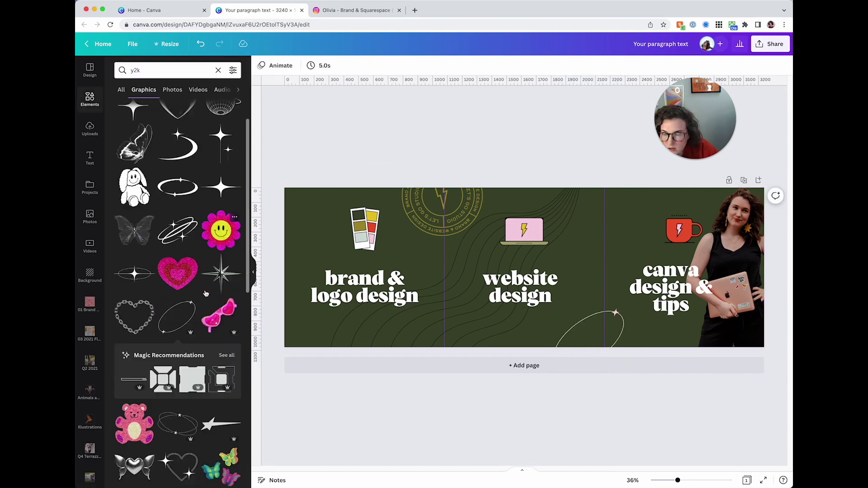
{"action": "scroll", "coordinate": [204, 294], "scroll_direction": "down", "scroll_amount": 5}
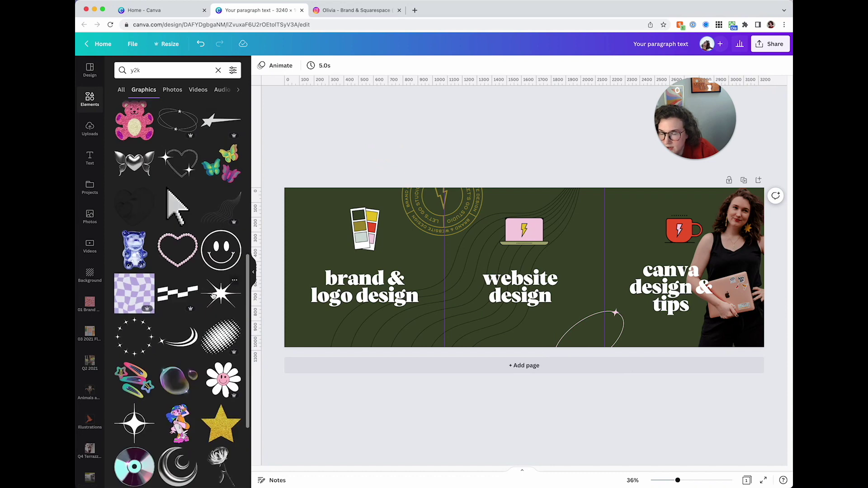
{"action": "left_click", "coordinate": [215, 291]}
{"action": "left_click_drag", "start_coordinate": [525, 253], "coordinate": [301, 189]}
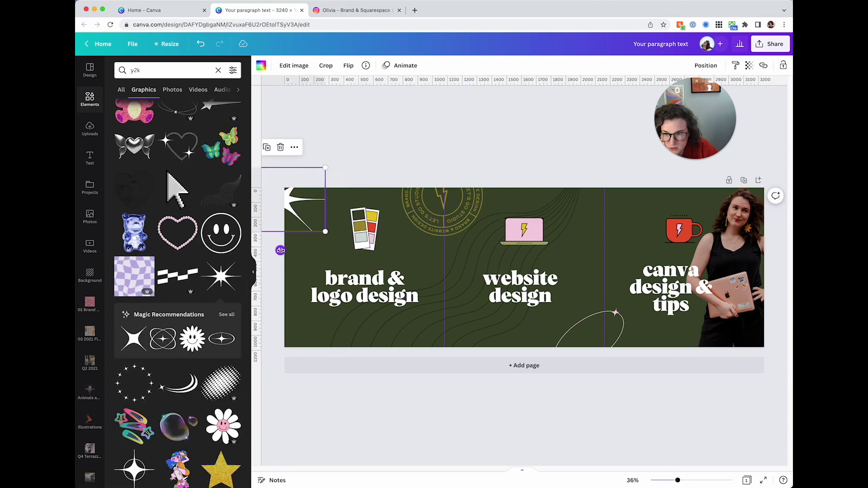
{"action": "left_click_drag", "start_coordinate": [281, 249], "coordinate": [251, 244]}
{"action": "left_click", "coordinate": [406, 145]}
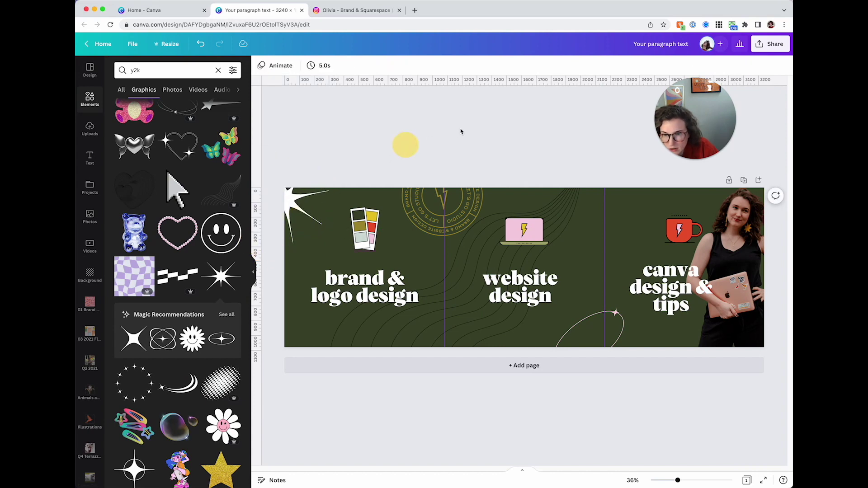
Step: Copy the tiger cutout from page 4 of the Q1 2023 design into the banner, enlarged at the first square's lower outer edge and partly off the canvas
{"action": "scroll", "coordinate": [212, 355], "scroll_direction": "down", "scroll_amount": 3}
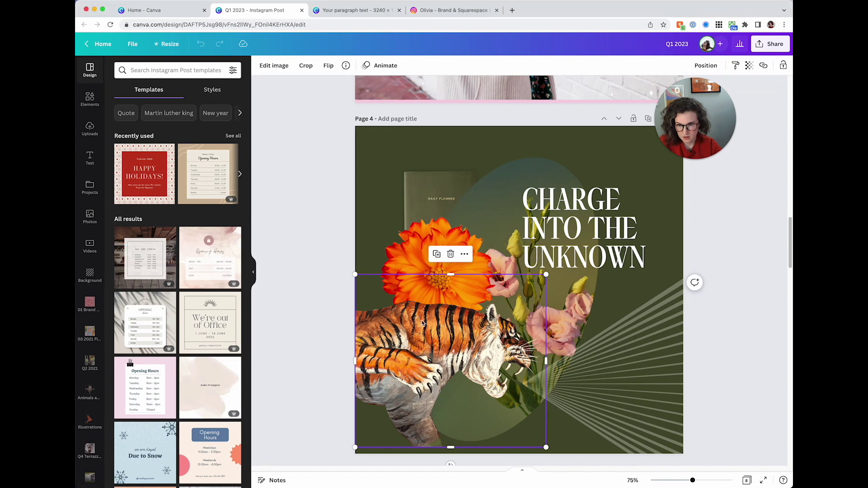
{"action": "left_click", "coordinate": [316, 324]}
{"action": "left_click", "coordinate": [415, 329]}
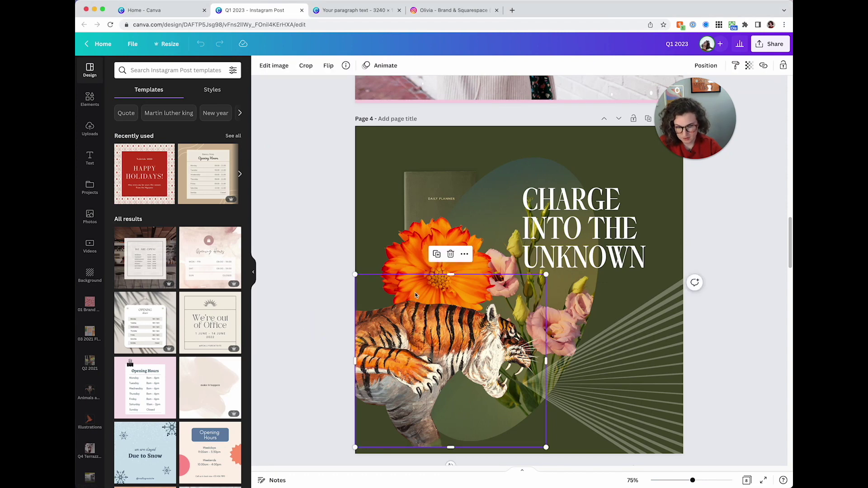
{"action": "left_click", "coordinate": [643, 344], "text": "shift"}
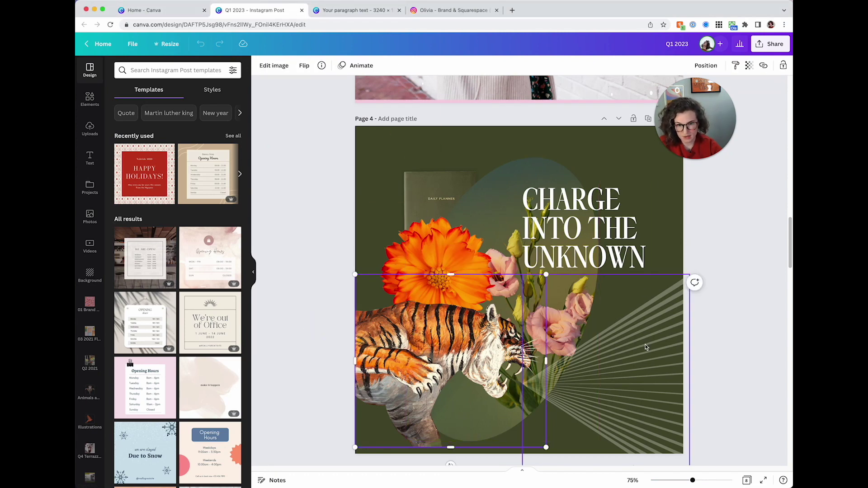
{"action": "left_click", "coordinate": [343, 11]}
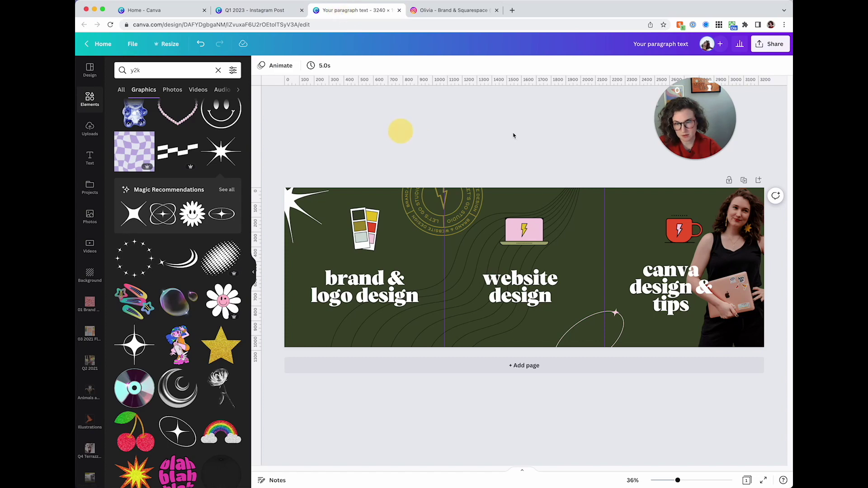
{"action": "key", "text": "ctrl+v"}
{"action": "mouse_move", "coordinate": [352, 303]}
{"action": "left_mouse_down"}
{"action": "mouse_move", "coordinate": [355, 283]}
{"action": "mouse_move", "coordinate": [355, 300]}
{"action": "left_mouse_up"}
{"action": "left_click_drag", "start_coordinate": [379, 266], "coordinate": [396, 248]}
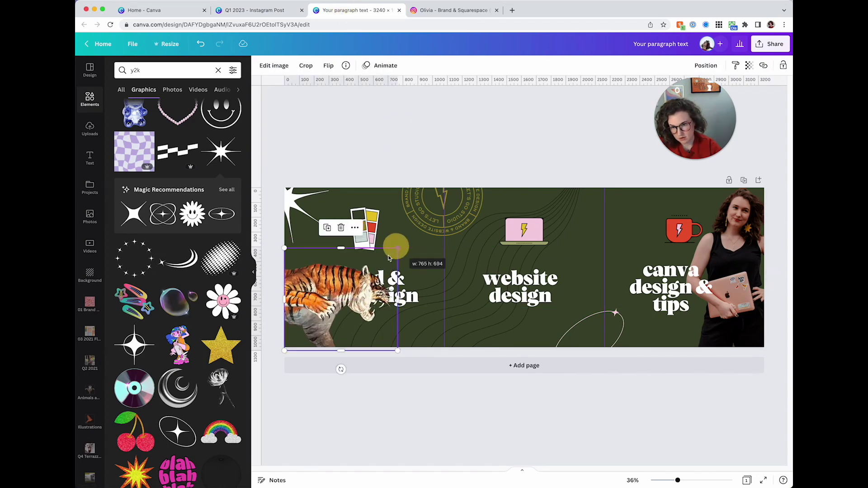
{"action": "left_click_drag", "start_coordinate": [356, 289], "coordinate": [337, 289]}
Step: Move the "brand & logo design" caption up and delete the color-swatch and laptop icons
{"action": "left_click_drag", "start_coordinate": [410, 294], "coordinate": [388, 257]}
{"action": "left_click", "coordinate": [369, 217]}
{"action": "key", "text": "Delete"}
{"action": "key", "text": "Delete"}
Step: Shrink the tiger cutout and tuck it into the first square's lower outer corner
{"action": "left_click", "coordinate": [357, 316]}
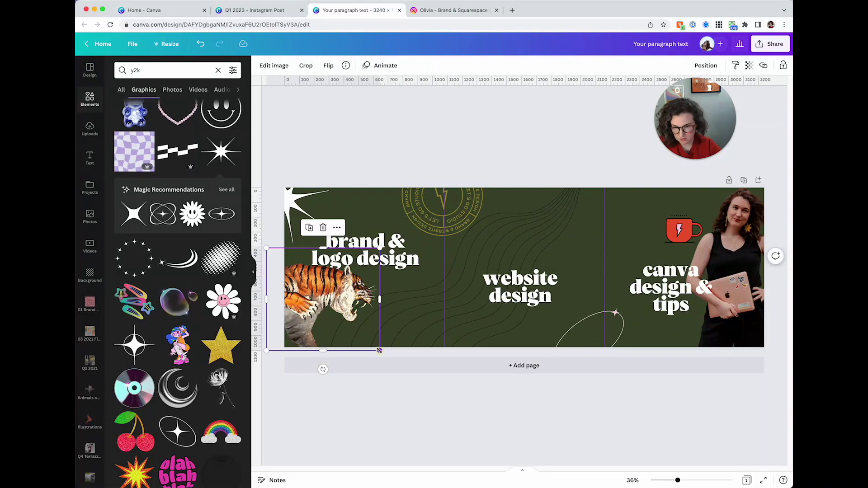
{"action": "left_click_drag", "start_coordinate": [379, 350], "coordinate": [349, 326]}
{"action": "left_click_drag", "start_coordinate": [316, 302], "coordinate": [320, 329]}
Step: Reposition the "brand & logo design" and "website design" captions and align them to the vertical middle of the page
{"action": "left_click_drag", "start_coordinate": [375, 259], "coordinate": [372, 260]}
{"action": "left_click_drag", "start_coordinate": [526, 292], "coordinate": [524, 273]}
{"action": "left_click_drag", "start_coordinate": [386, 270], "coordinate": [385, 278]}
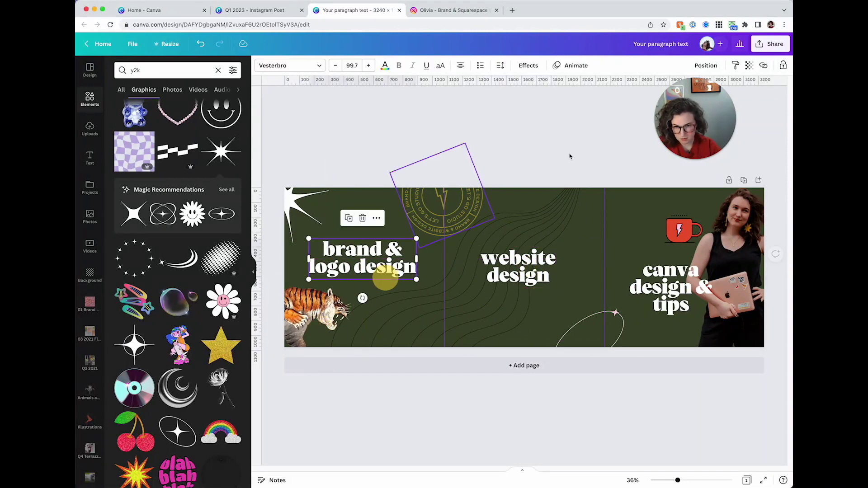
{"action": "left_click", "coordinate": [706, 65]}
{"action": "left_click", "coordinate": [622, 145]}
{"action": "left_click", "coordinate": [559, 252]}
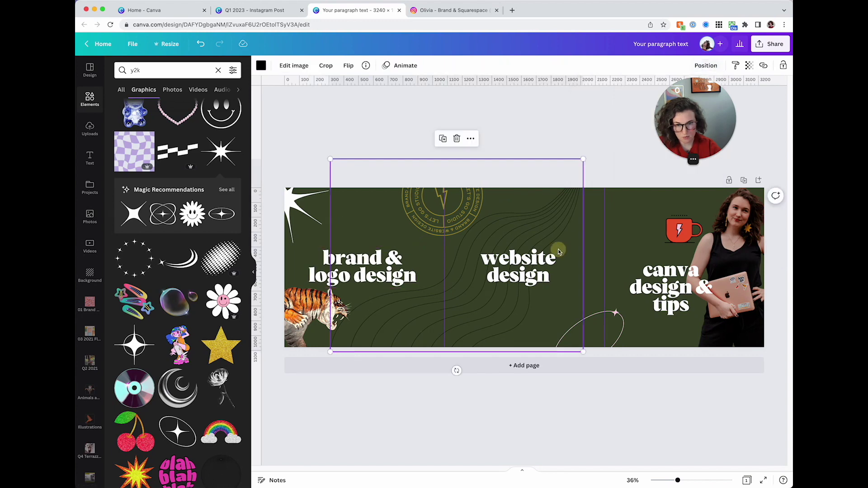
{"action": "left_click", "coordinate": [530, 255]}
{"action": "left_click", "coordinate": [706, 65]}
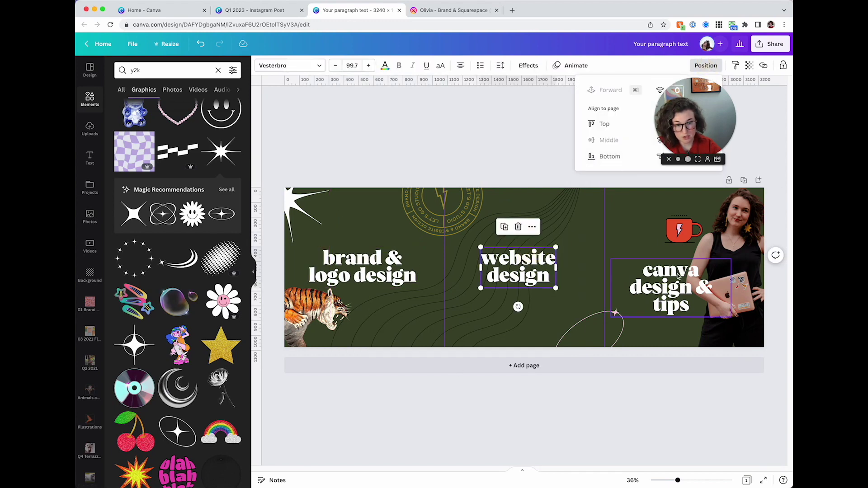
Step: Move the "canva design & tips" caption up and shrink the woman's cutout into the third square's lower outer corner
{"action": "left_click", "coordinate": [677, 256]}
{"action": "left_click_drag", "start_coordinate": [737, 231], "coordinate": [631, 217]}
{"action": "left_click_drag", "start_coordinate": [665, 166], "coordinate": [626, 210]}
{"action": "left_click_drag", "start_coordinate": [616, 239], "coordinate": [745, 239]}
Step: Delete the red mug icon and shift the "canva design & tips" caption slightly toward the banner's outer edge
{"action": "left_click", "coordinate": [598, 164]}
{"action": "left_click", "coordinate": [697, 233]}
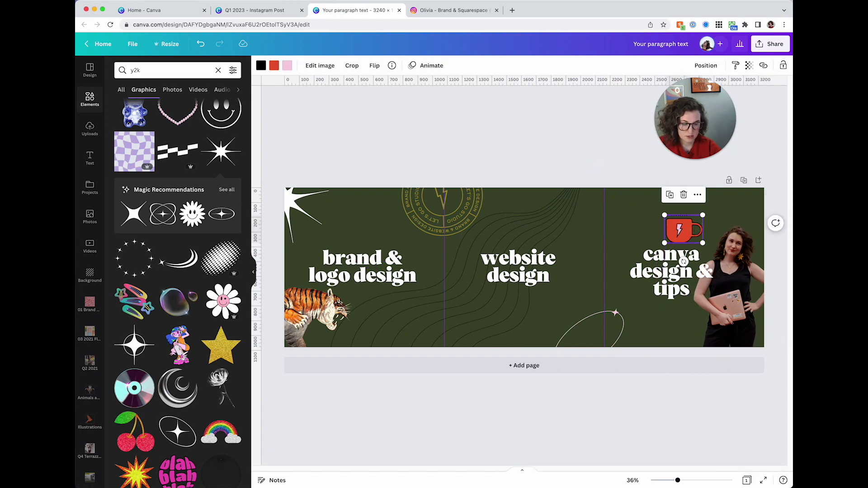
{"action": "key", "text": "Delete"}
{"action": "left_click_drag", "start_coordinate": [683, 282], "coordinate": [699, 281]}
{"action": "left_click", "coordinate": [556, 178]}
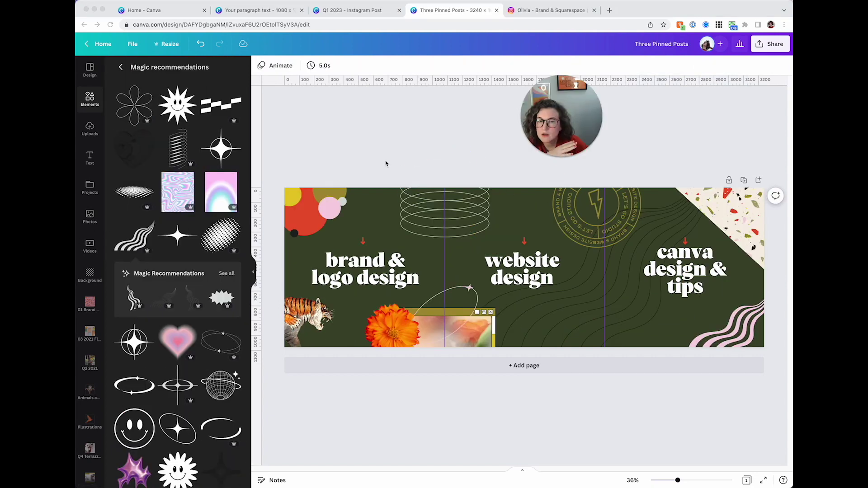
Step: Compare the banner with the post grid on the Instagram profile and with the Q1 2023 design
{"action": "left_click", "coordinate": [391, 160]}
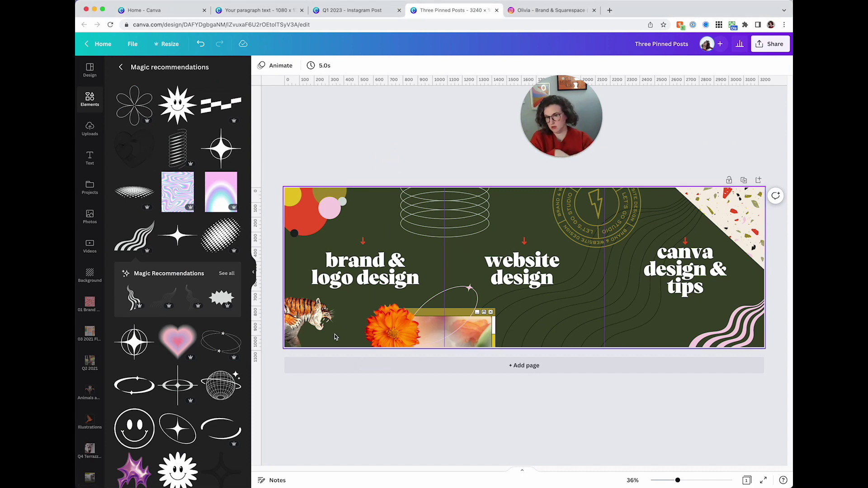
{"action": "left_click", "coordinate": [387, 141]}
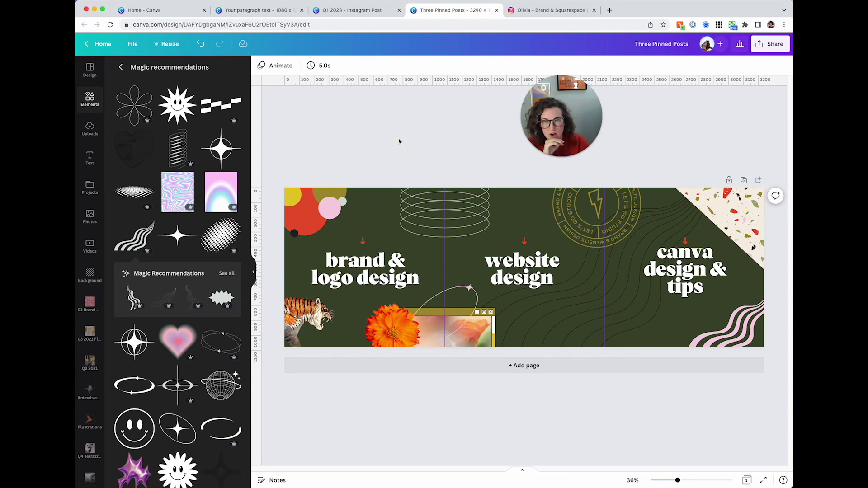
{"action": "left_click", "coordinate": [564, 11]}
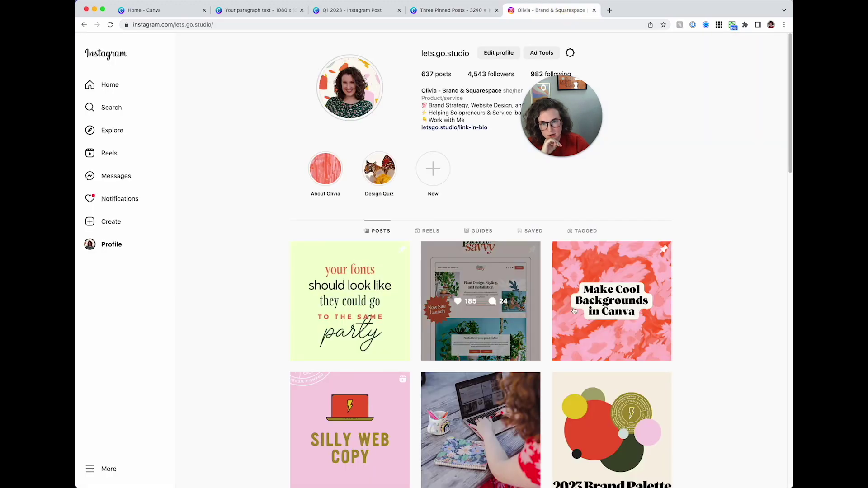
{"action": "left_click", "coordinate": [440, 12]}
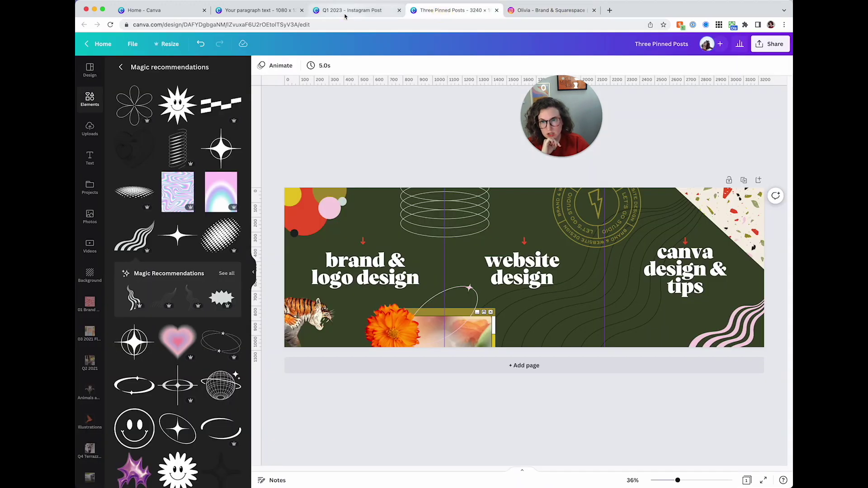
{"action": "left_click", "coordinate": [346, 11]}
{"action": "left_click", "coordinate": [438, 11]}
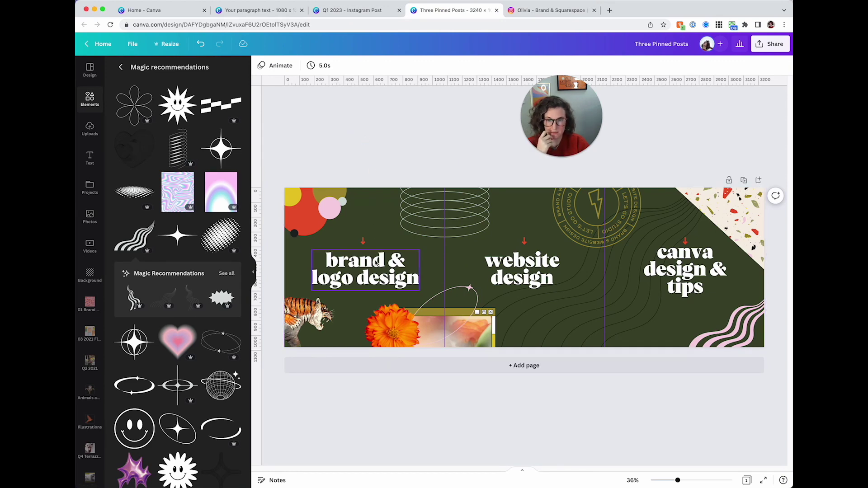
Step: Set the "logo design" line of the first square's caption in Vesterbro Poster Italic
{"action": "left_click", "coordinate": [380, 281]}
{"action": "double_click", "coordinate": [378, 280]}
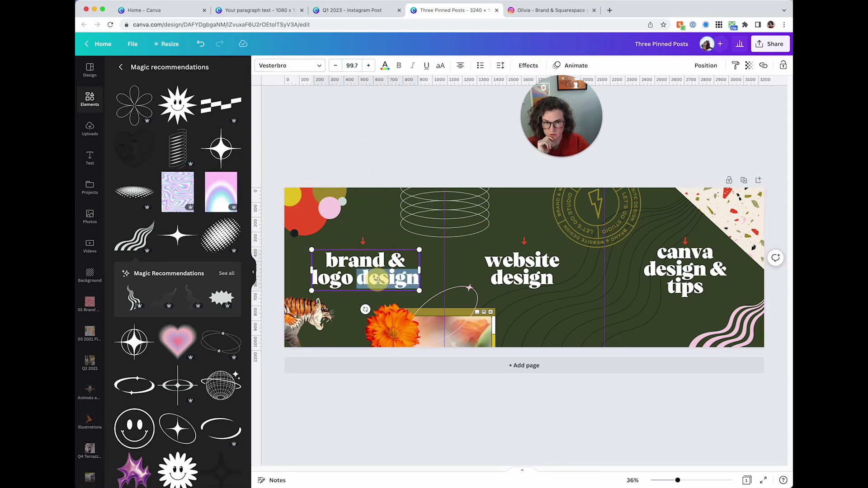
{"action": "left_click", "coordinate": [314, 65]}
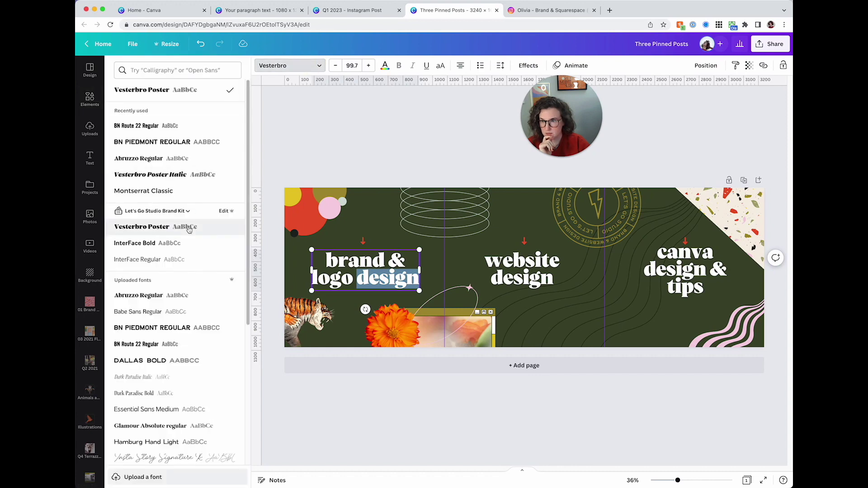
{"action": "left_click", "coordinate": [181, 175]}
{"action": "left_click", "coordinate": [399, 141]}
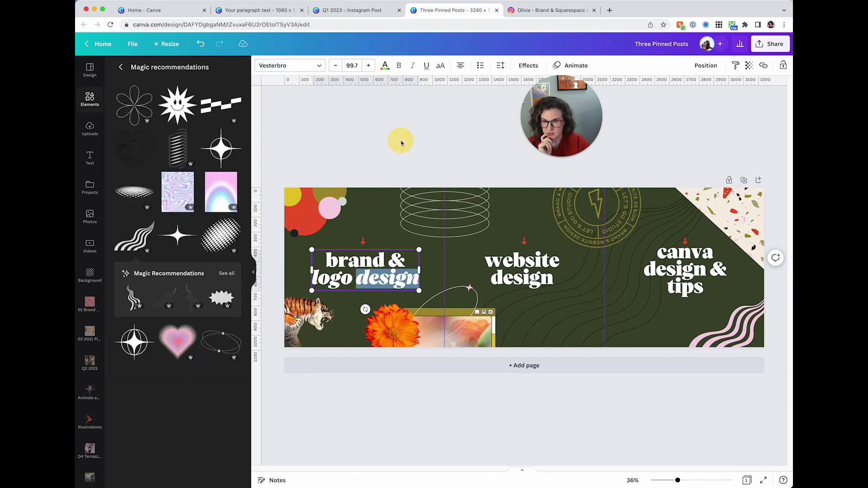
Step: Set the word "design" in the "website design" caption in Vesterbro Poster Italic
{"action": "left_click", "coordinate": [521, 278]}
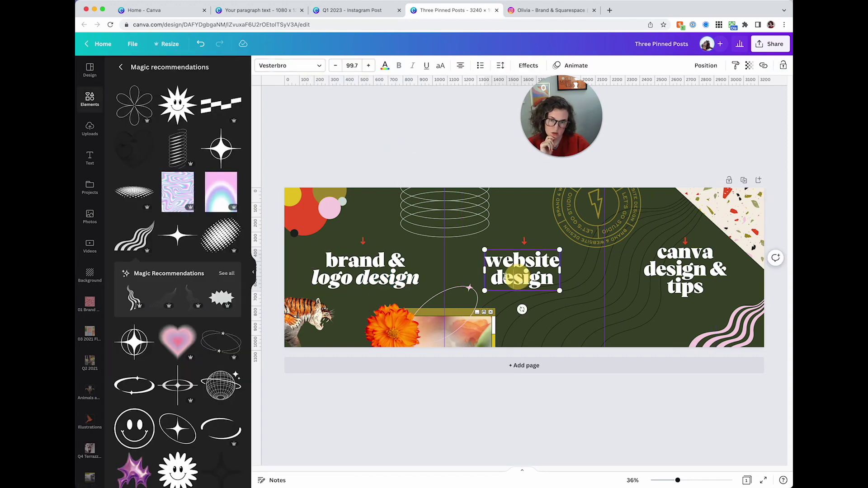
{"action": "double_click", "coordinate": [521, 278]}
{"action": "left_click", "coordinate": [309, 65]}
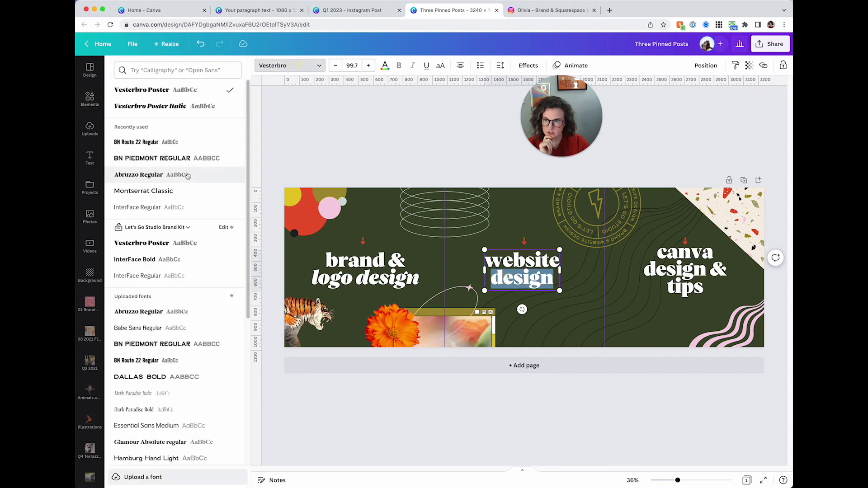
{"action": "left_click", "coordinate": [164, 106]}
Step: Widen the third caption so "design & tips" fits on one line, and set that line in Vesterbro Poster Italic
{"action": "left_click", "coordinate": [691, 277]}
{"action": "double_click", "coordinate": [693, 279]}
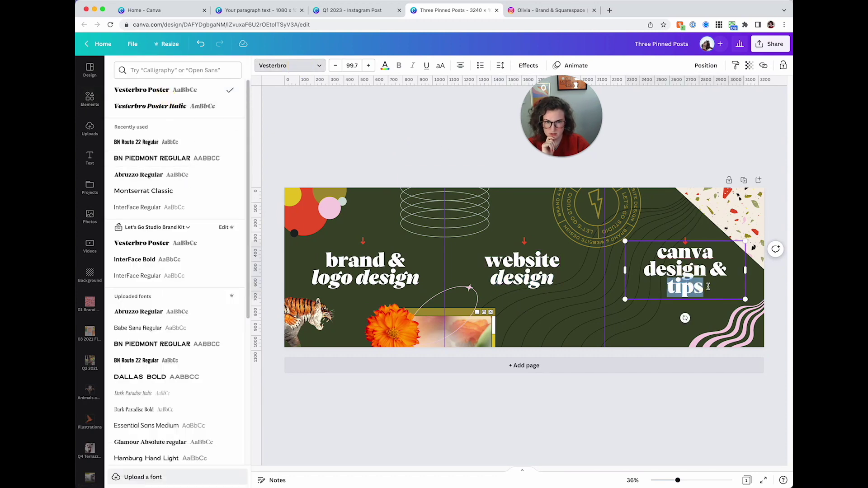
{"action": "left_click", "coordinate": [709, 287]}
{"action": "left_click", "coordinate": [626, 269], "text": "shift"}
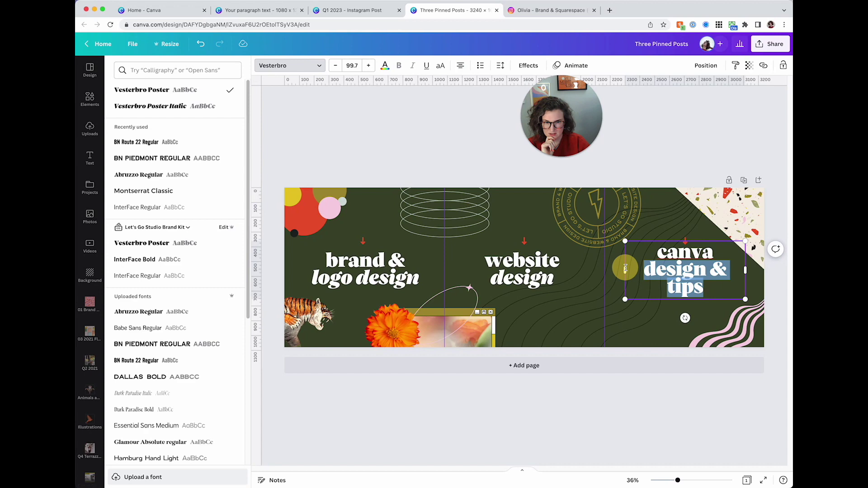
{"action": "left_click", "coordinate": [707, 271]}
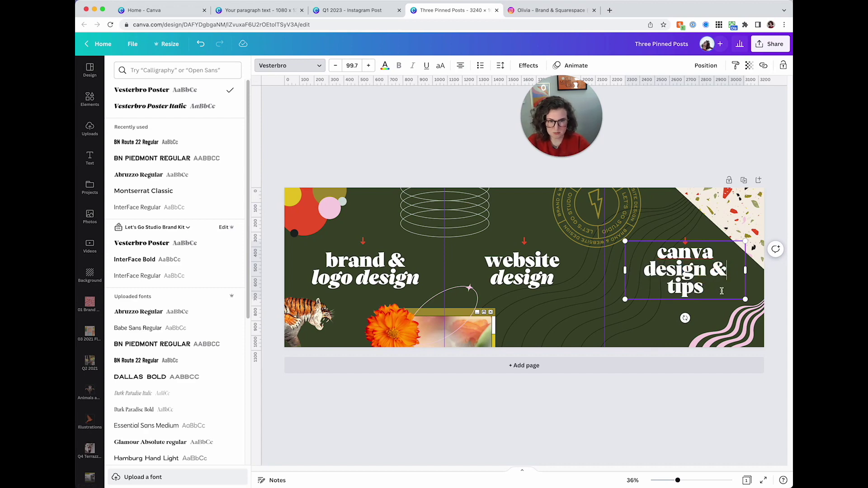
{"action": "left_click_drag", "start_coordinate": [746, 270], "coordinate": [755, 270]}
{"action": "triple_click", "coordinate": [723, 272]}
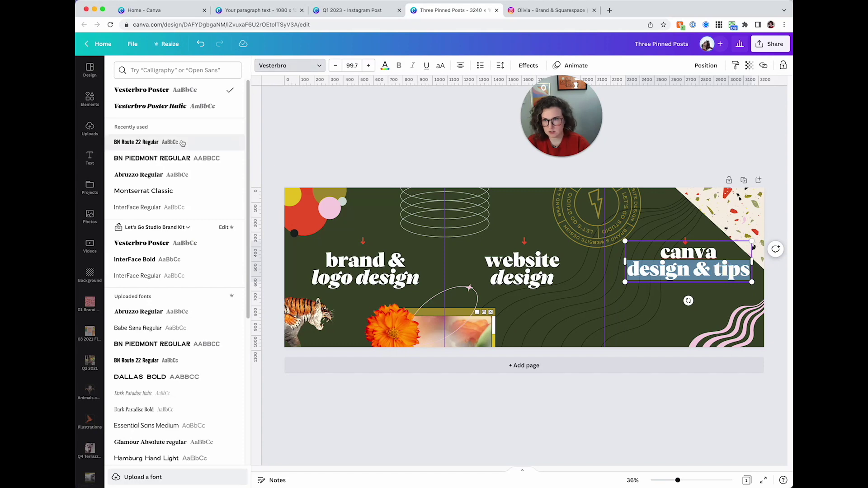
{"action": "left_click", "coordinate": [195, 107]}
{"action": "left_click", "coordinate": [378, 128]}
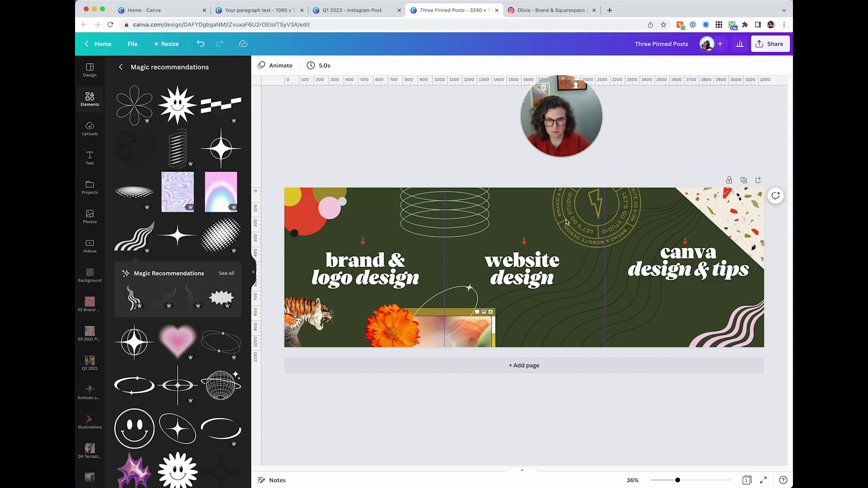
Step: Lower the "canva design & tips" caption and align all three captions with each other by their middles
{"action": "left_click_drag", "start_coordinate": [664, 279], "coordinate": [665, 290]}
{"action": "left_click", "coordinate": [537, 263], "text": "shift"}
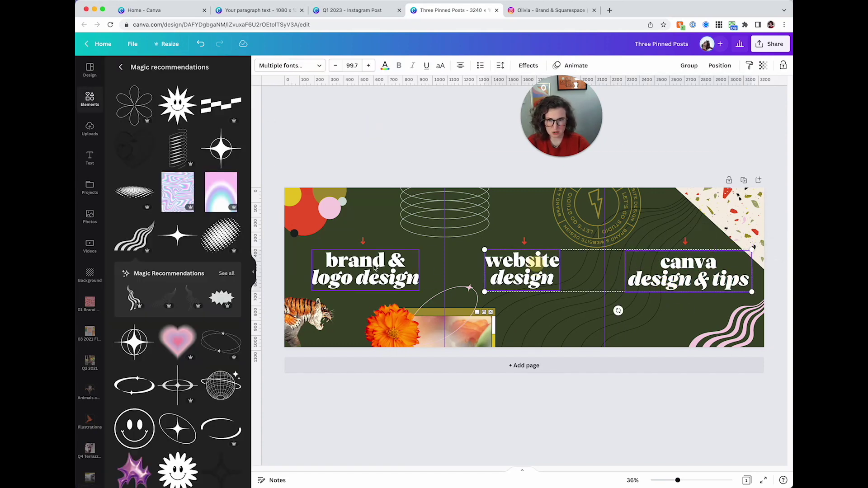
{"action": "left_click", "coordinate": [374, 267], "text": "shift"}
{"action": "left_click", "coordinate": [720, 65]}
{"action": "left_click", "coordinate": [616, 158]}
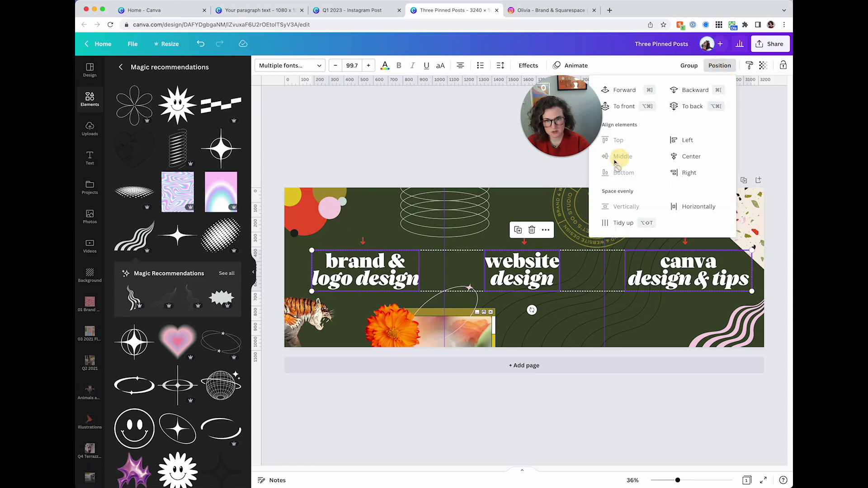
{"action": "left_click", "coordinate": [335, 151]}
{"action": "left_click", "coordinate": [562, 304]}
{"action": "left_click", "coordinate": [368, 119]}
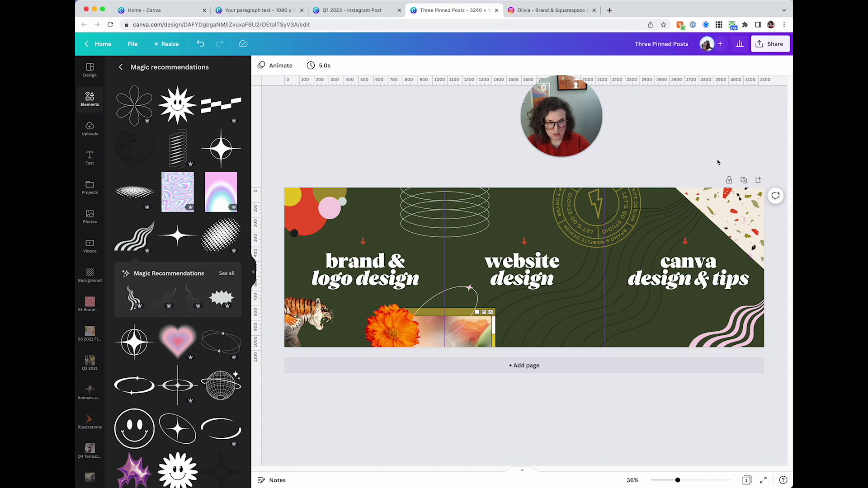
Step: Delete the stacked-rings graphic at the banner's upper edge between the first and second squares
{"action": "left_click", "coordinate": [630, 220]}
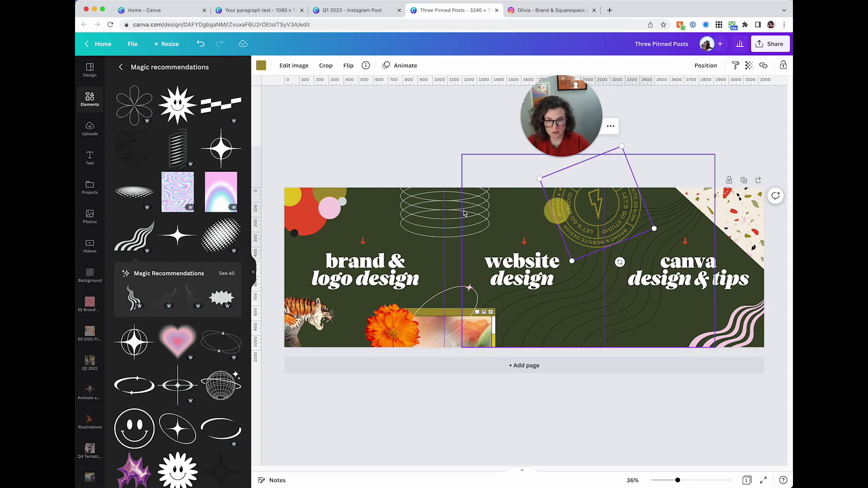
{"action": "left_click", "coordinate": [468, 212]}
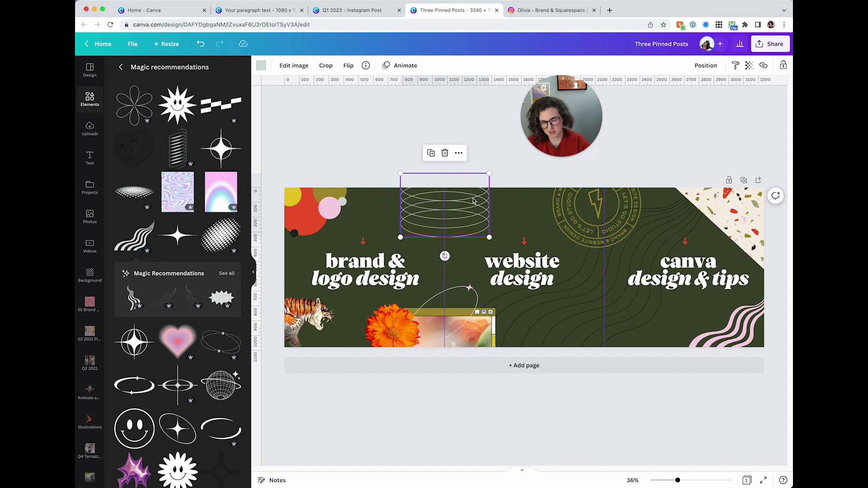
{"action": "key", "text": "Delete"}
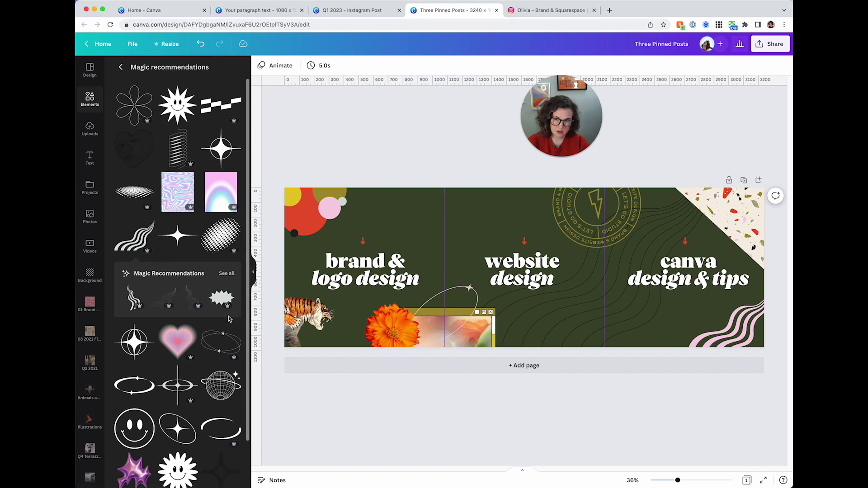
Step: Upload the flowers-and-computer-mouse cutout and place it upside down at the banner's upper edge, overlapping the first and second squares
{"action": "left_click", "coordinate": [94, 97]}
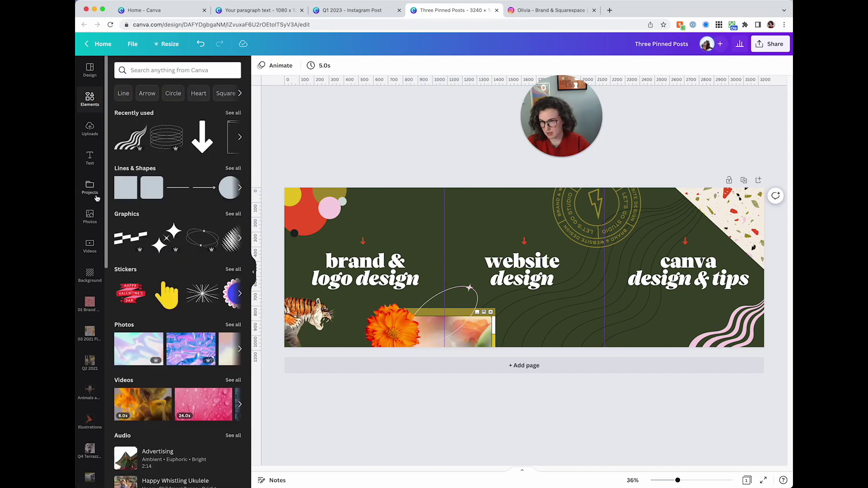
{"action": "left_click", "coordinate": [92, 218]}
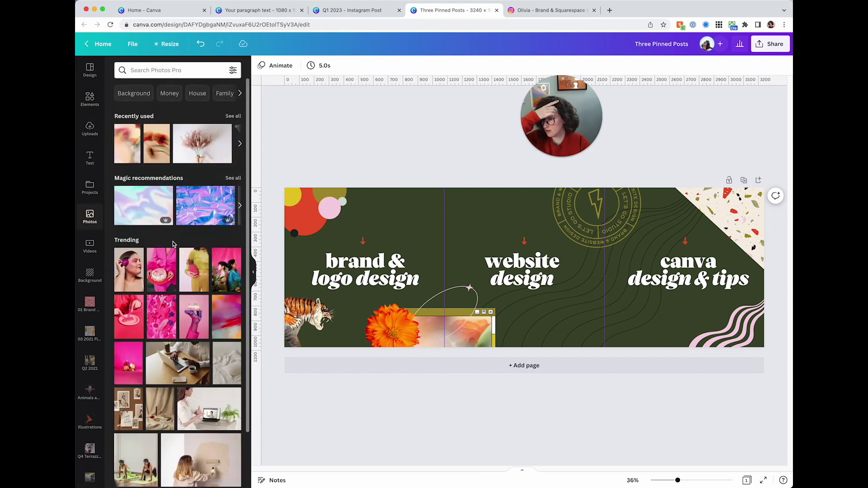
{"action": "scroll", "coordinate": [173, 244], "scroll_direction": "down", "scroll_amount": 8}
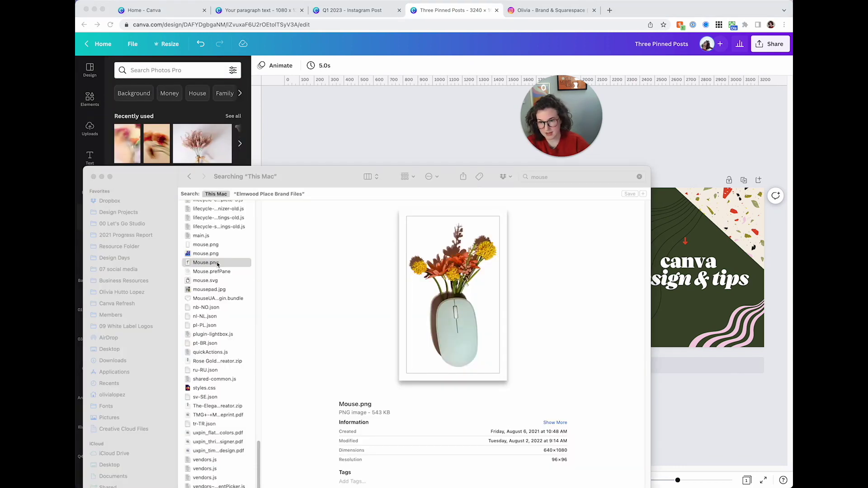
{"action": "left_click_drag", "start_coordinate": [217, 264], "coordinate": [359, 110]}
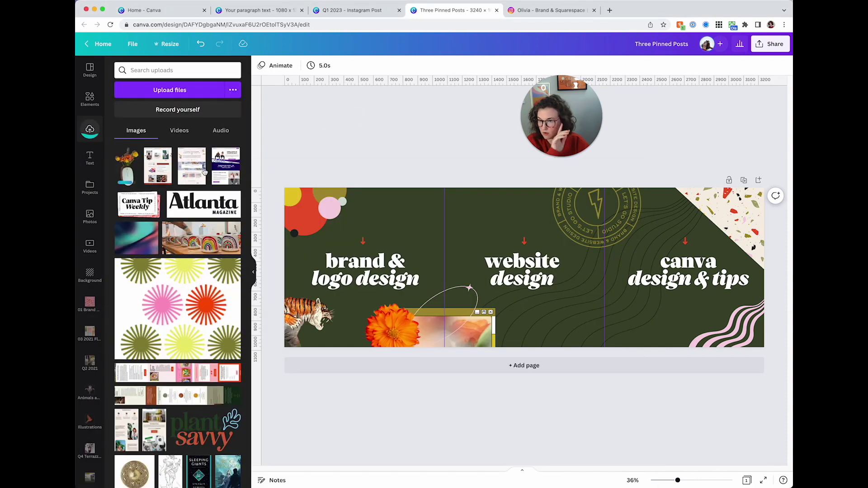
{"action": "left_click", "coordinate": [127, 166]}
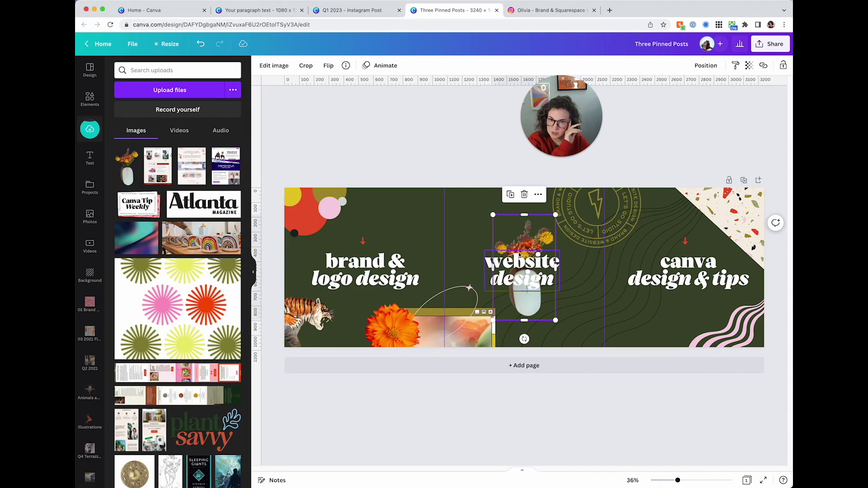
{"action": "left_click_drag", "start_coordinate": [537, 284], "coordinate": [482, 187]}
{"action": "left_click", "coordinate": [322, 150]}
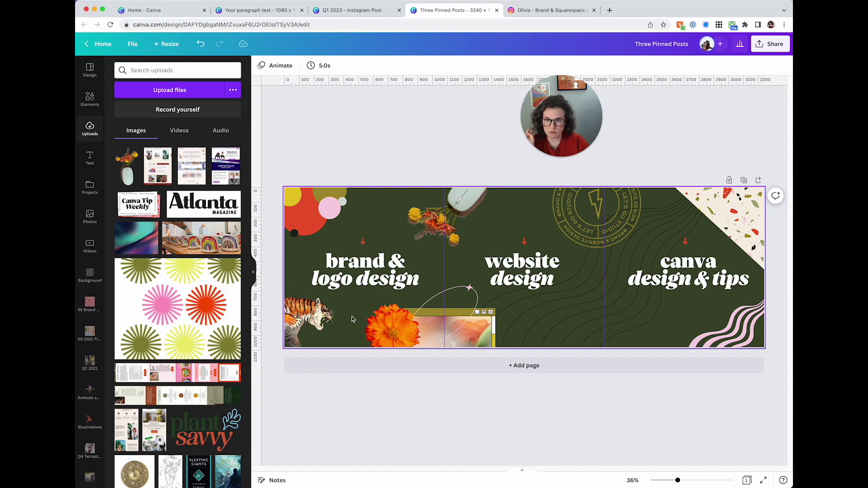
Step: Shift the tiger slightly and move the orange flower to the banner's lower edge across the second and third squares
{"action": "mouse_move", "coordinate": [307, 326]}
{"action": "left_mouse_down"}
{"action": "mouse_move", "coordinate": [452, 323]}
{"action": "mouse_move", "coordinate": [652, 405]}
{"action": "mouse_move", "coordinate": [349, 325]}
{"action": "mouse_move", "coordinate": [308, 326]}
{"action": "left_mouse_up"}
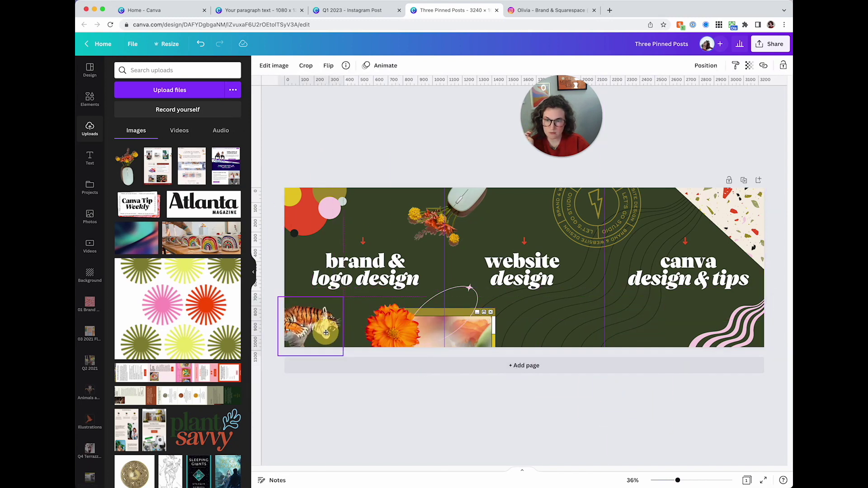
{"action": "left_click_drag", "start_coordinate": [377, 334], "coordinate": [591, 335]}
{"action": "left_click", "coordinate": [358, 144]}
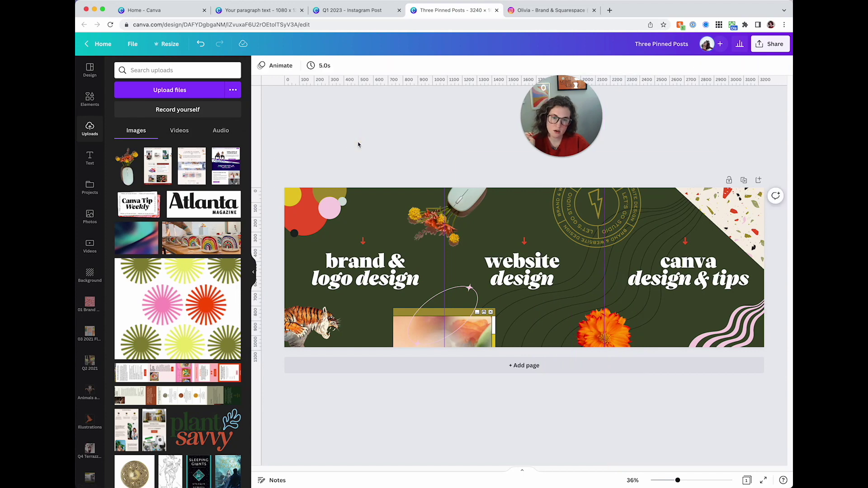
Step: Lower the browser-window graphic at the banner's lower edge and nudge the tiger slightly upward
{"action": "left_click", "coordinate": [467, 322]}
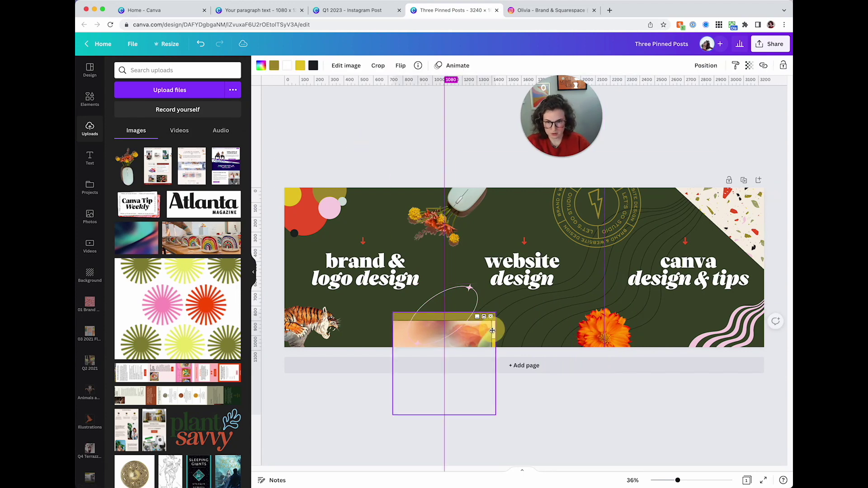
{"action": "left_click_drag", "start_coordinate": [318, 315], "coordinate": [320, 313]}
{"action": "left_click", "coordinate": [340, 162]}
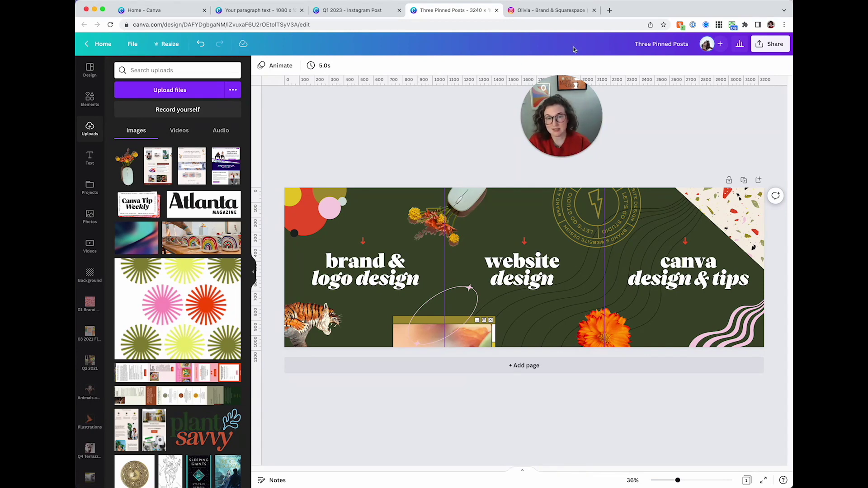
Step: Download the banner as a PNG named Three Pinned Posts into the Reels Covers folder
{"action": "left_click", "coordinate": [769, 44]}
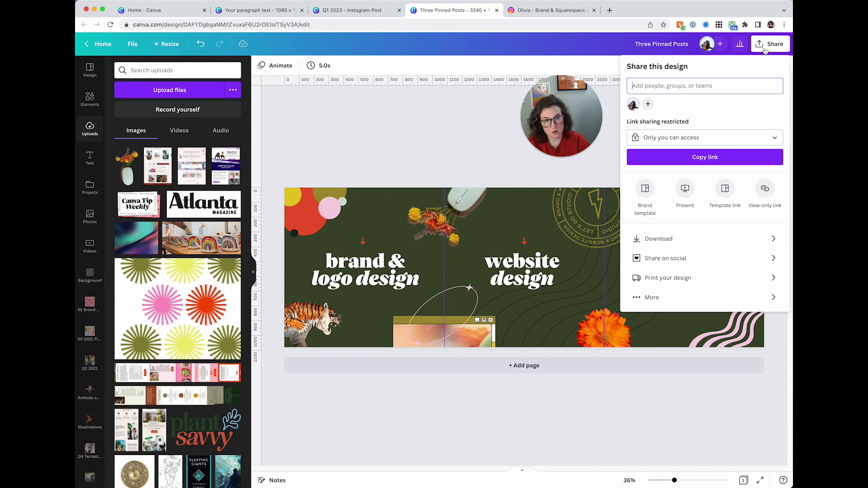
{"action": "left_click", "coordinate": [695, 238]}
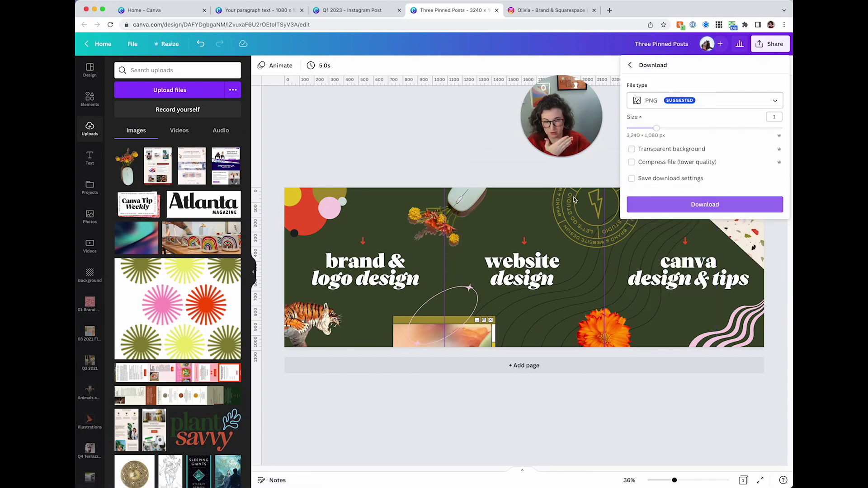
{"action": "left_click", "coordinate": [664, 201]}
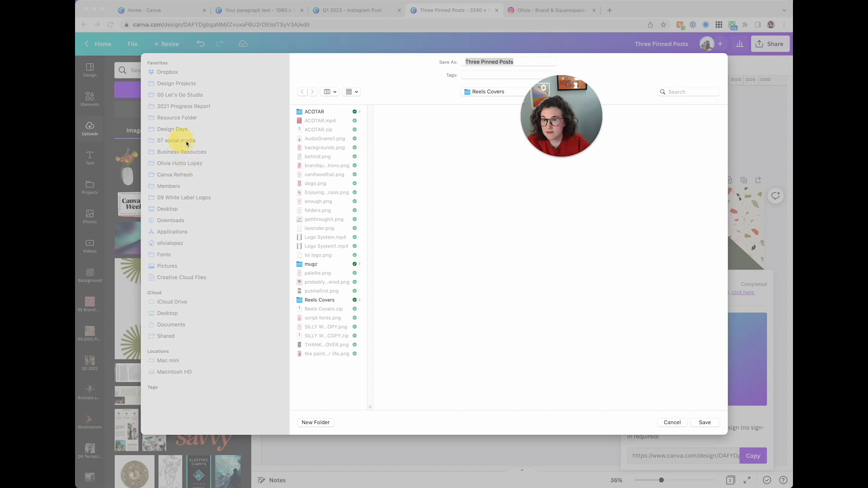
{"action": "left_click", "coordinate": [341, 135]}
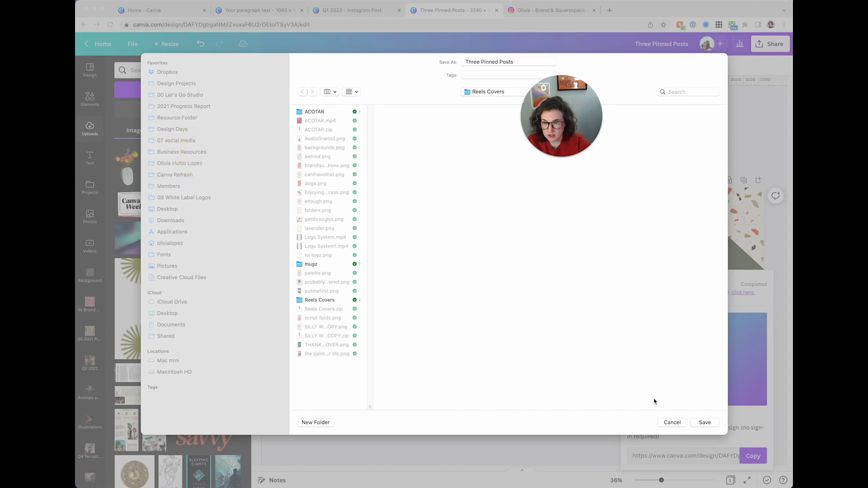
{"action": "left_click", "coordinate": [702, 426]}
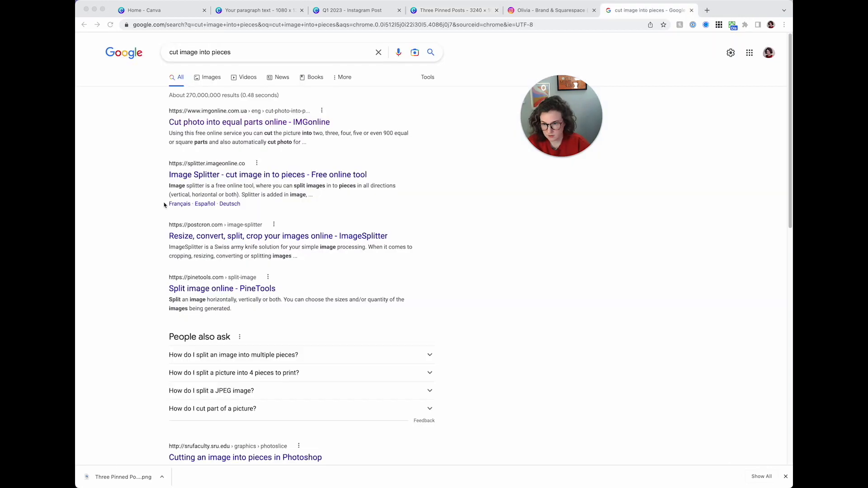
Step: Open the IMGonline tool for cutting photos into equal parts and load Three Pinned Posts.png from the Reels Covers folder
{"action": "left_click", "coordinate": [202, 123]}
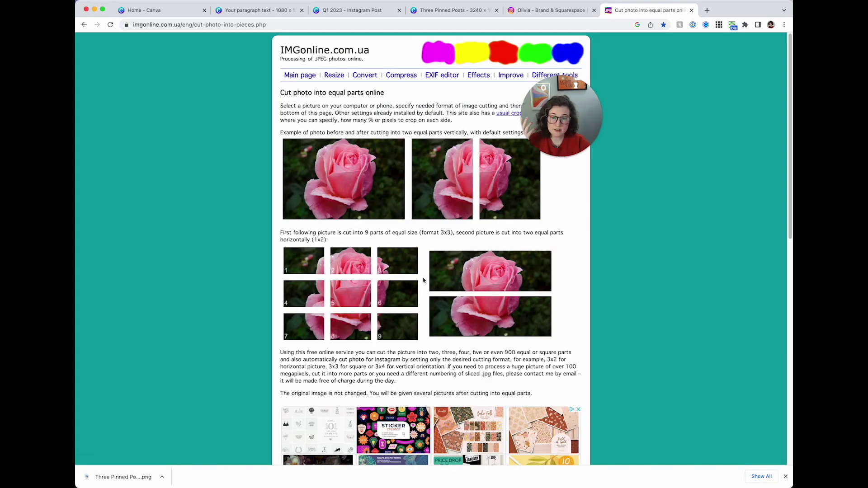
{"action": "scroll", "coordinate": [364, 257], "scroll_direction": "down", "scroll_amount": 7}
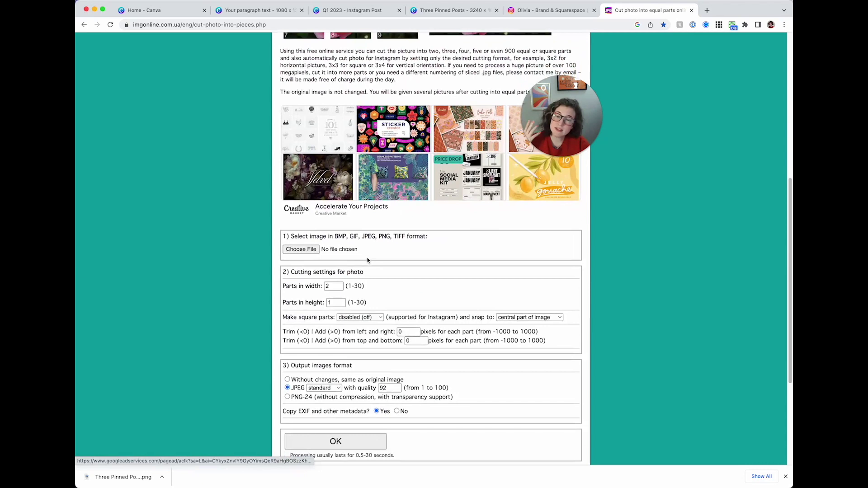
{"action": "scroll", "coordinate": [364, 258], "scroll_direction": "down", "scroll_amount": 1}
{"action": "left_click", "coordinate": [293, 239]}
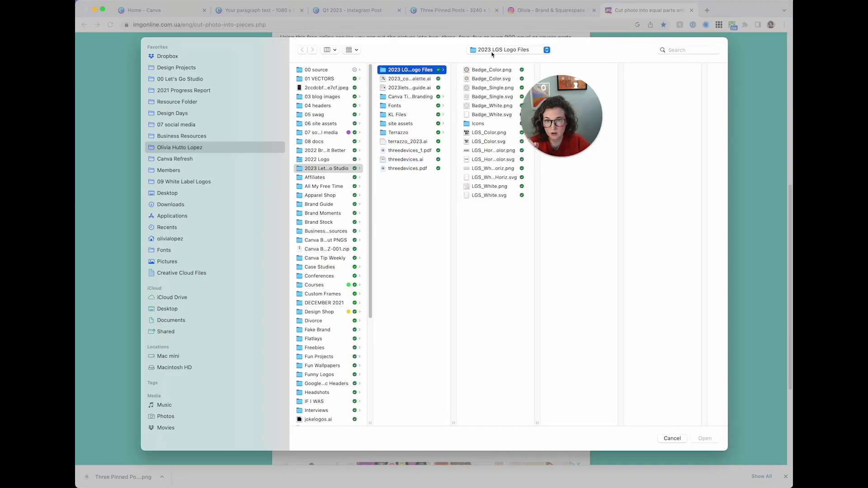
{"action": "left_click", "coordinate": [492, 54]}
{"action": "left_click", "coordinate": [496, 154]}
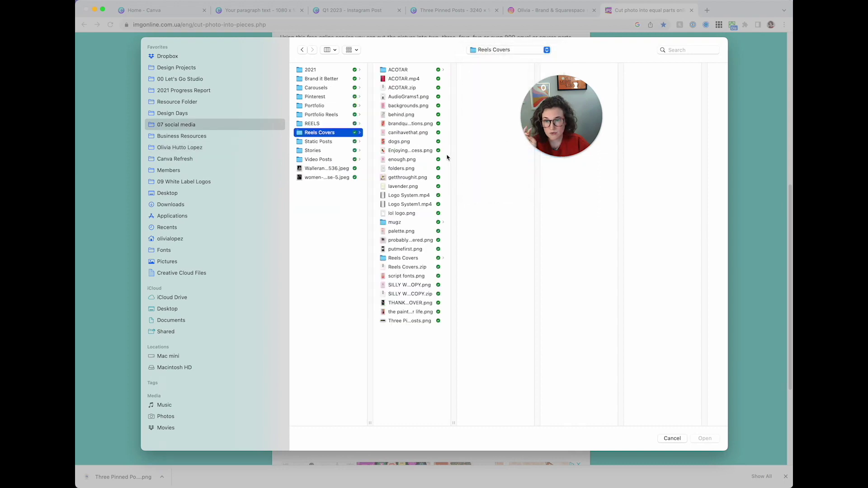
{"action": "left_click", "coordinate": [412, 321]}
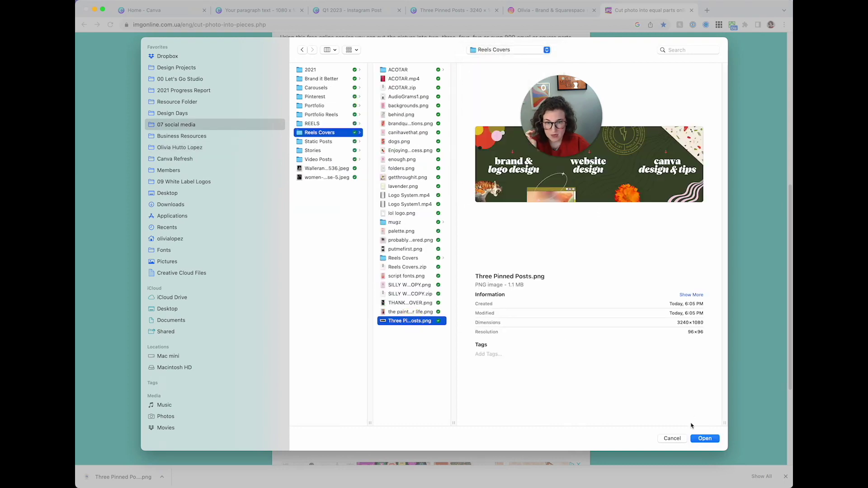
{"action": "left_click", "coordinate": [705, 438]}
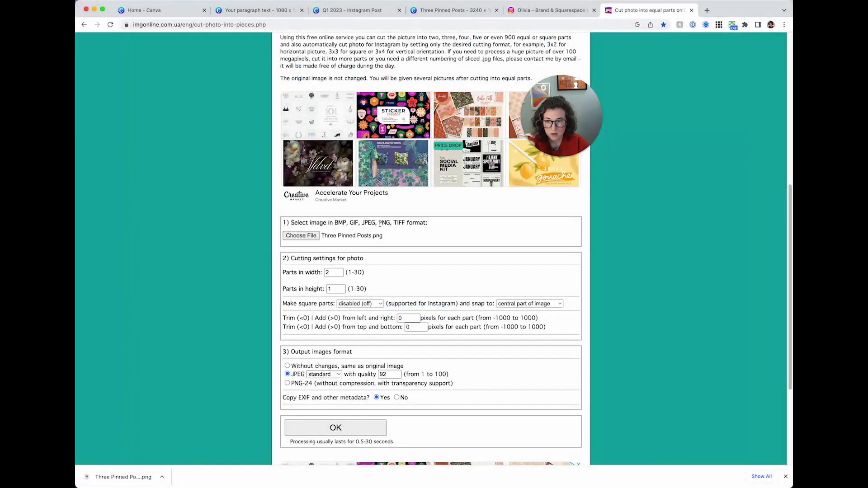
Step: Cut the image into 3 parts in width, with the output format without changes, same as the original image
{"action": "left_click", "coordinate": [334, 272]}
{"action": "left_click", "coordinate": [340, 271]}
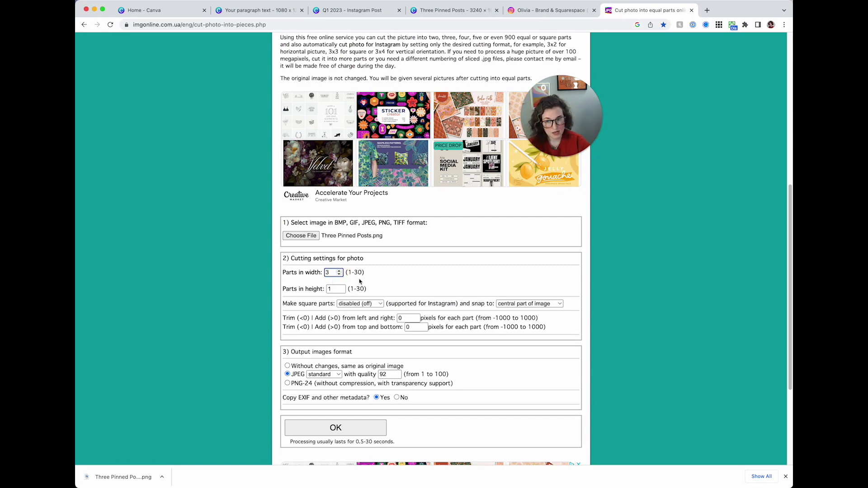
{"action": "scroll", "coordinate": [495, 285], "scroll_direction": "down", "scroll_amount": 1}
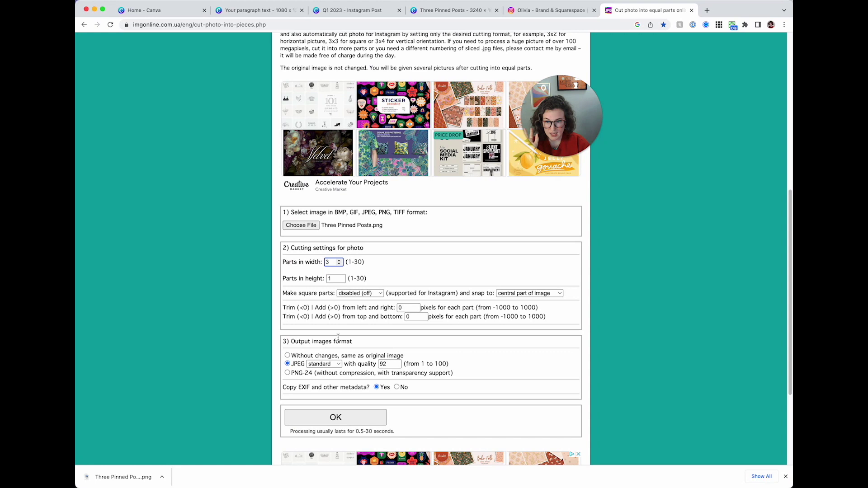
{"action": "scroll", "coordinate": [339, 337], "scroll_direction": "down", "scroll_amount": 3}
{"action": "left_click", "coordinate": [287, 326]}
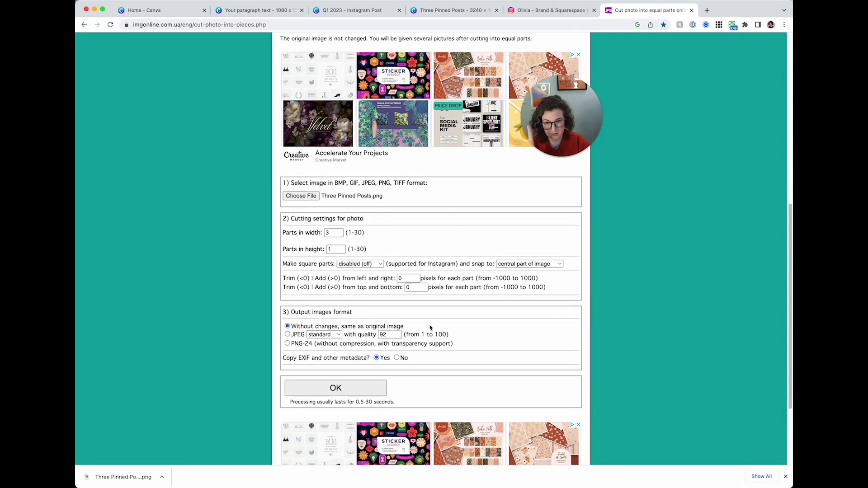
{"action": "scroll", "coordinate": [430, 327], "scroll_direction": "down", "scroll_amount": 6}
{"action": "left_click", "coordinate": [359, 326]}
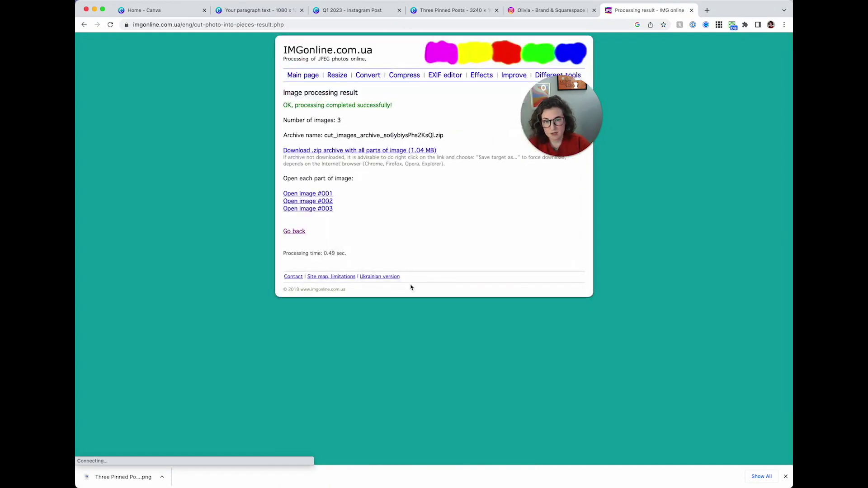
Step: Download the .zip archive with all image parts into the 07 social media folder and open it
{"action": "left_click", "coordinate": [349, 151]}
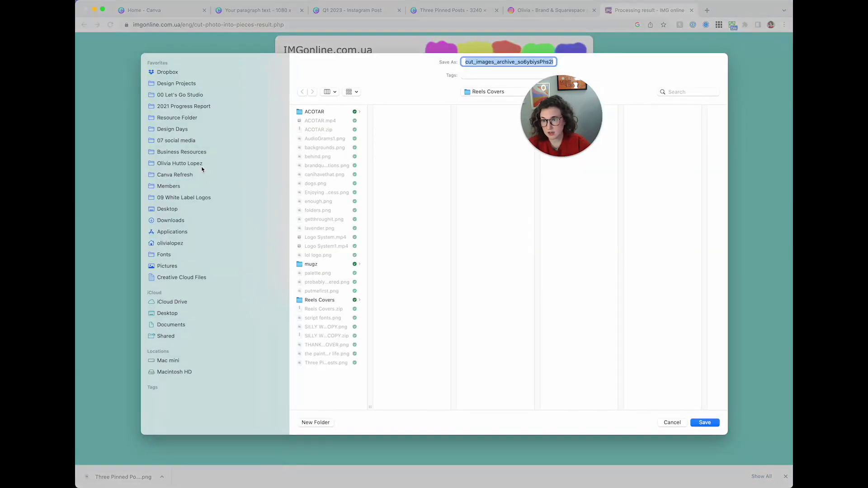
{"action": "left_click", "coordinate": [202, 168]}
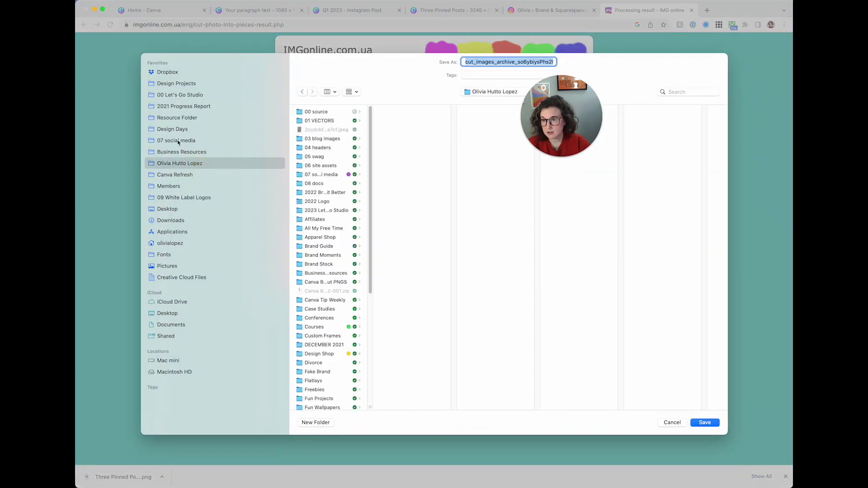
{"action": "left_click", "coordinate": [175, 140]}
{"action": "left_click", "coordinate": [699, 423]}
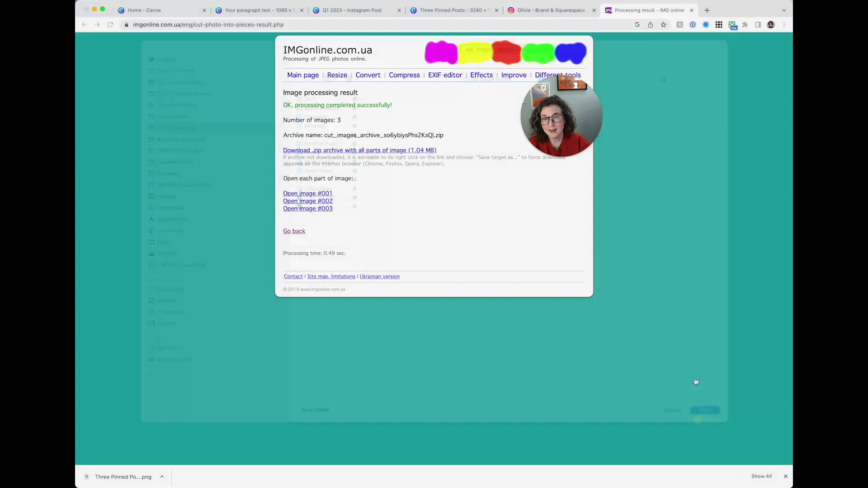
{"action": "left_click", "coordinate": [116, 475]}
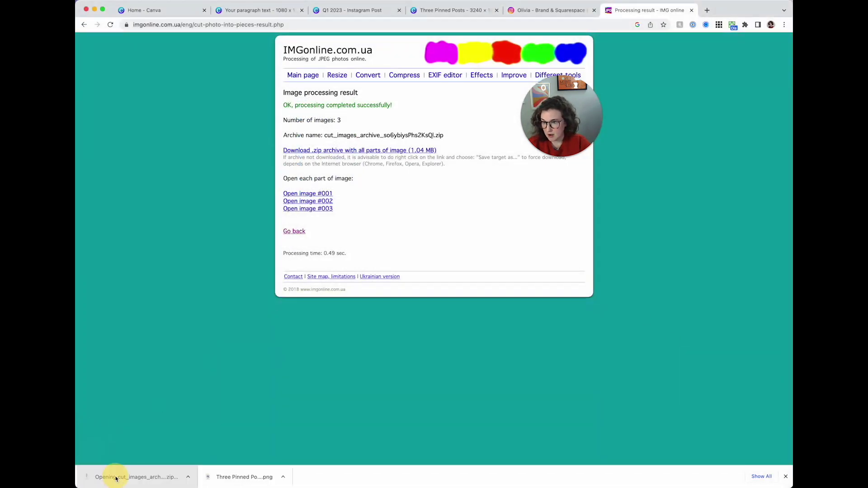
Step: Preview the three cut images one after another to check where the banner was split
{"action": "left_click", "coordinate": [466, 108]}
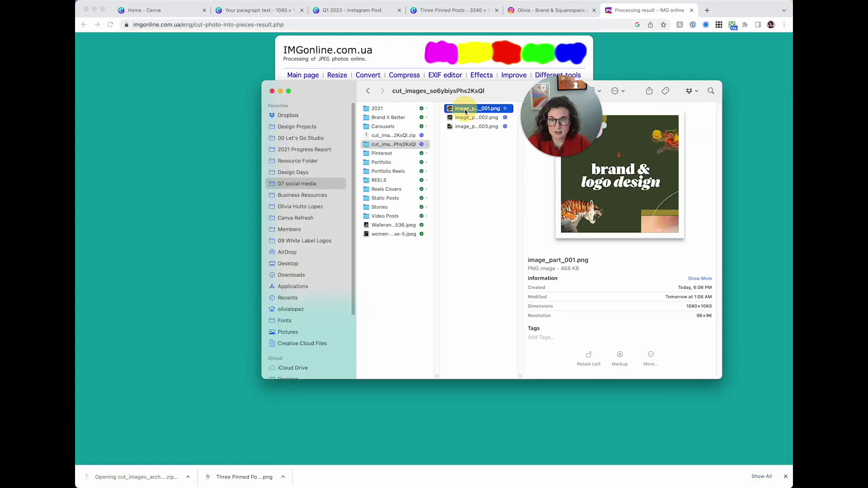
{"action": "key", "text": "space"}
{"action": "key", "text": "Down"}
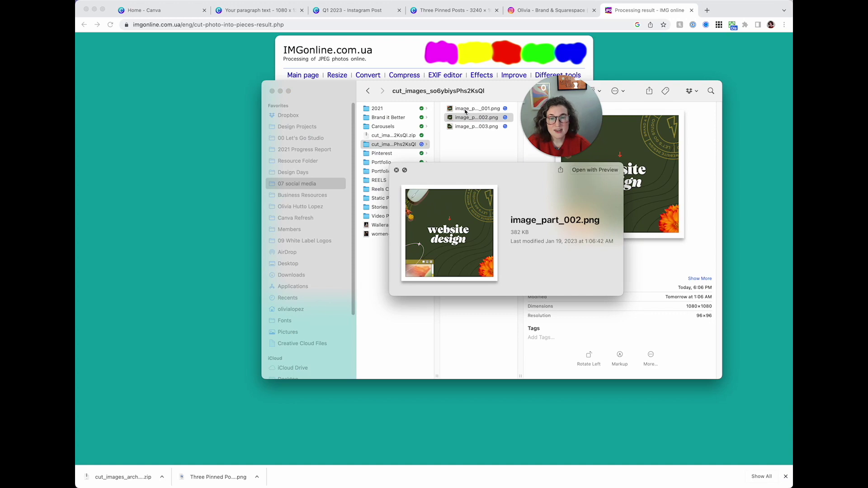
{"action": "key", "text": "Down"}
{"action": "key", "text": "Up"}
{"action": "key", "text": "Up"}
{"action": "key", "text": "Down"}
{"action": "key", "text": "Down"}
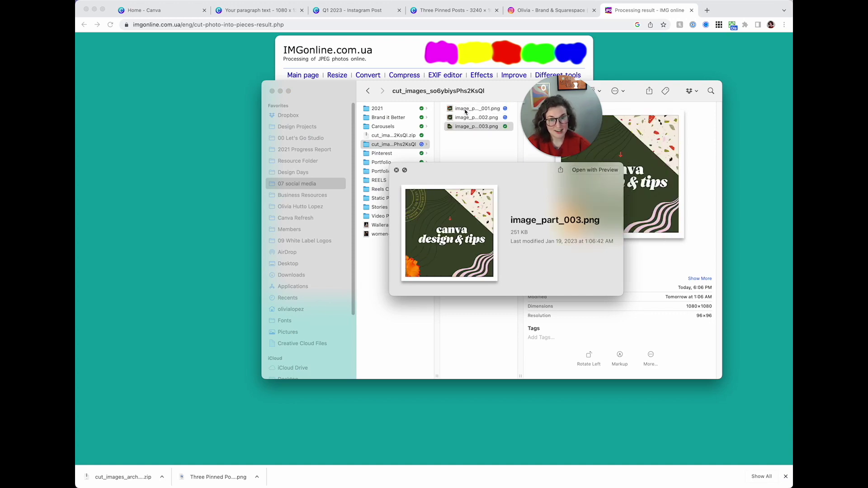
{"action": "left_click", "coordinate": [202, 162]}
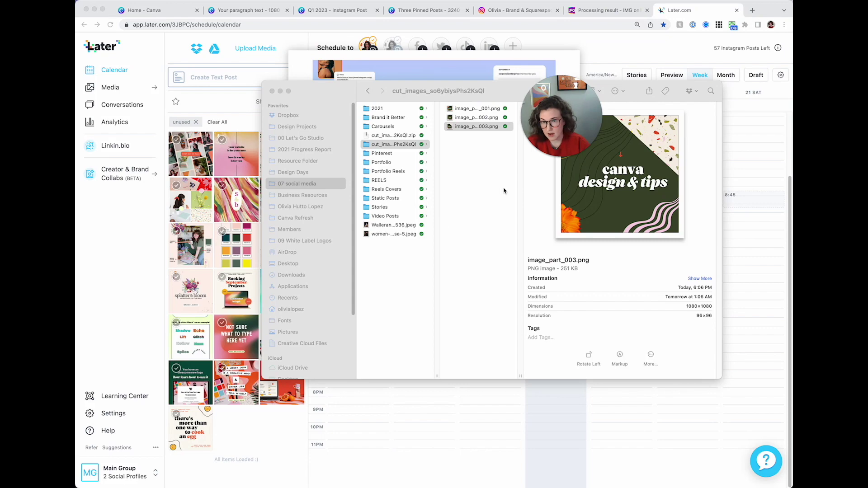
Step: Switch to Later and upload the three cut images to its media library
{"action": "left_click_drag", "start_coordinate": [469, 173], "coordinate": [227, 194]}
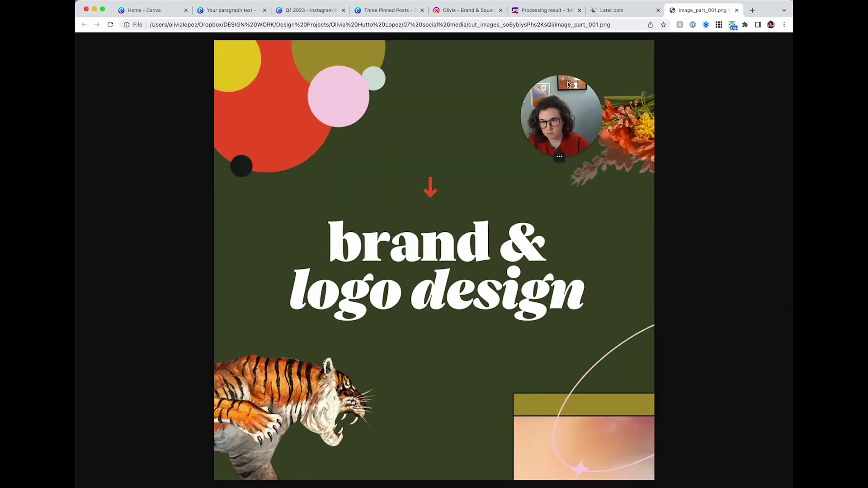
{"action": "left_click", "coordinate": [628, 10]}
{"action": "left_click", "coordinate": [438, 345]}
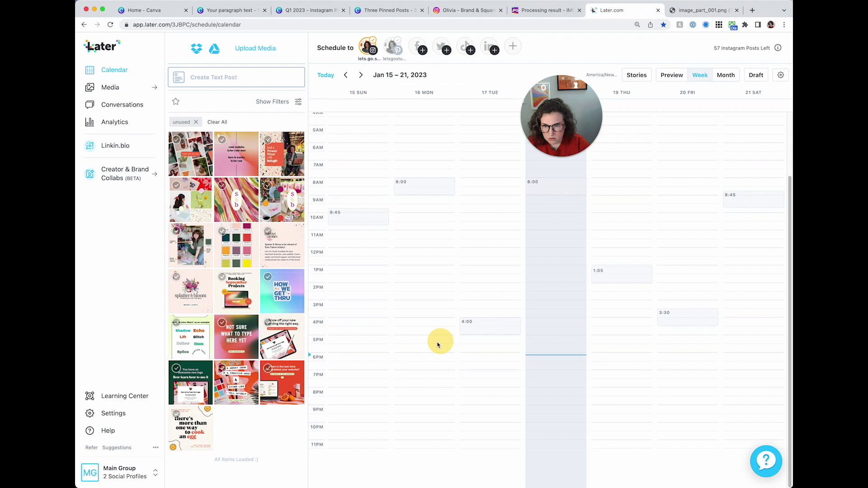
{"action": "key", "text": "super+Tab"}
{"action": "left_click_drag", "start_coordinate": [475, 122], "coordinate": [243, 194]}
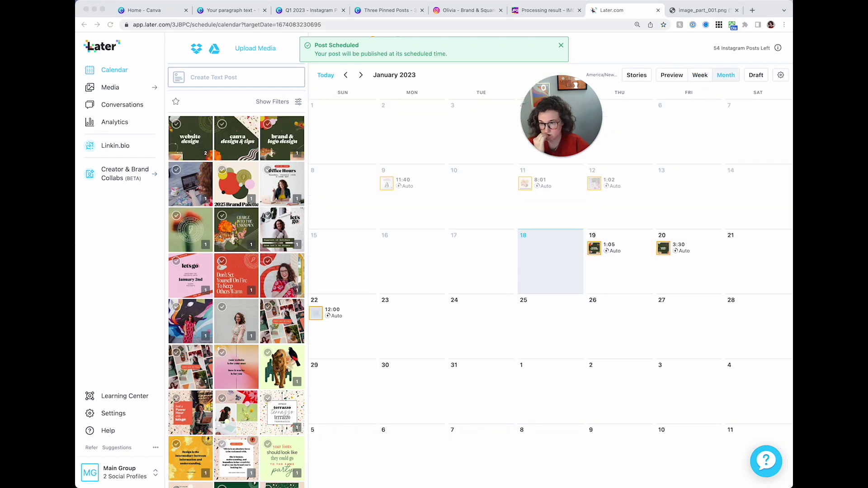
{"action": "left_click", "coordinate": [479, 252]}
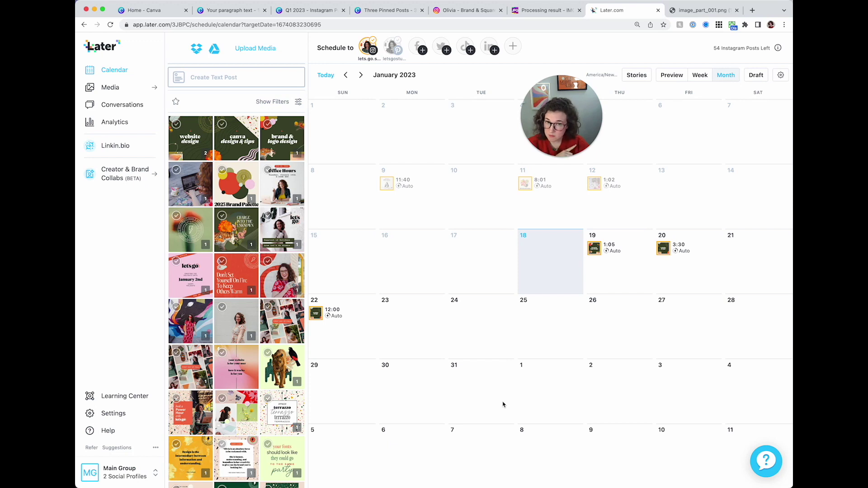
Step: In the Instagram grid preview, replace the duplicate "website design" post with "canva design & tips" and order the row brand, website, canva
{"action": "left_click", "coordinate": [673, 80]}
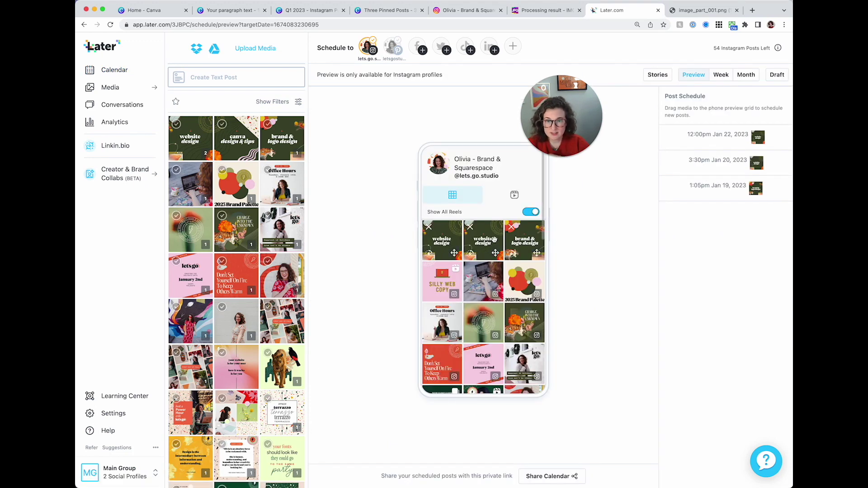
{"action": "left_click", "coordinate": [471, 230]}
{"action": "left_click_drag", "start_coordinate": [230, 144], "coordinate": [434, 245]}
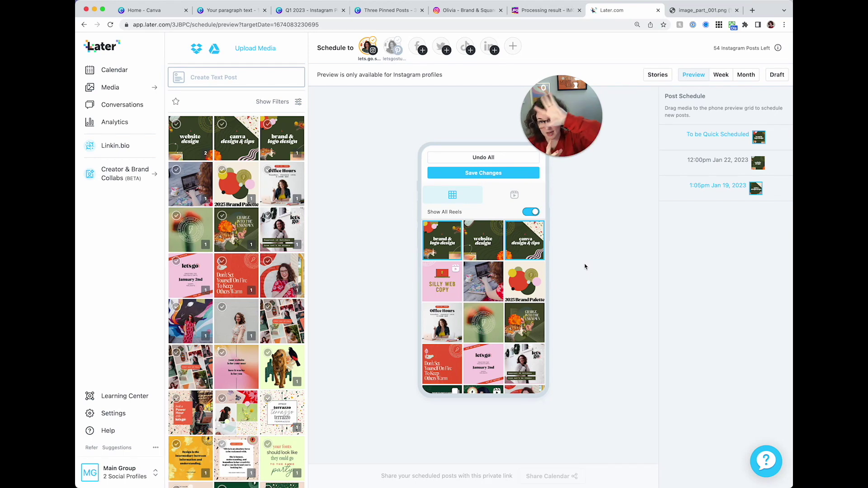
{"action": "left_click", "coordinate": [601, 244]}
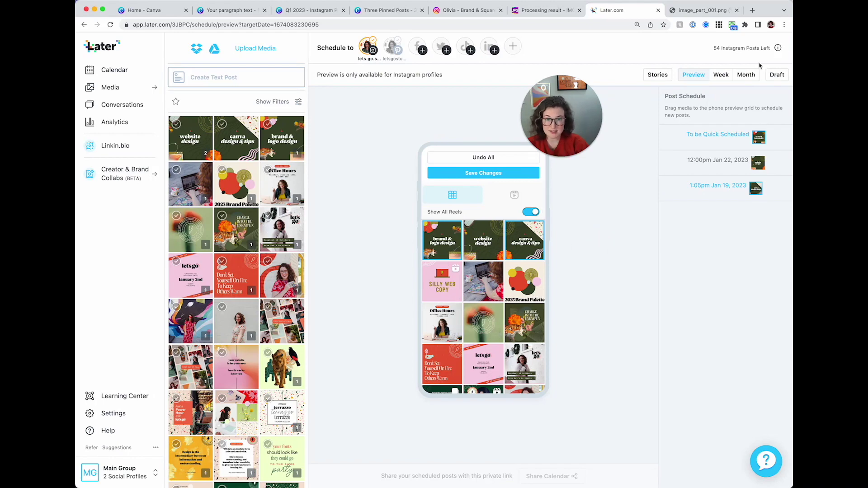